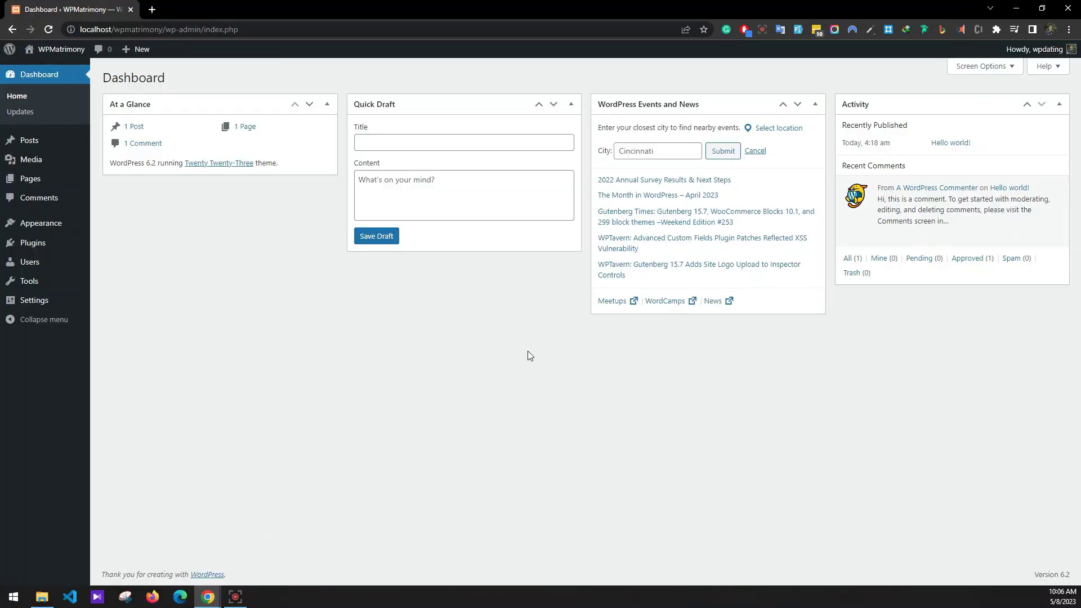
In General Settings, enable 'Anyone can register' and save the changes.
mouse_move(38, 301)
left_click(112, 302)
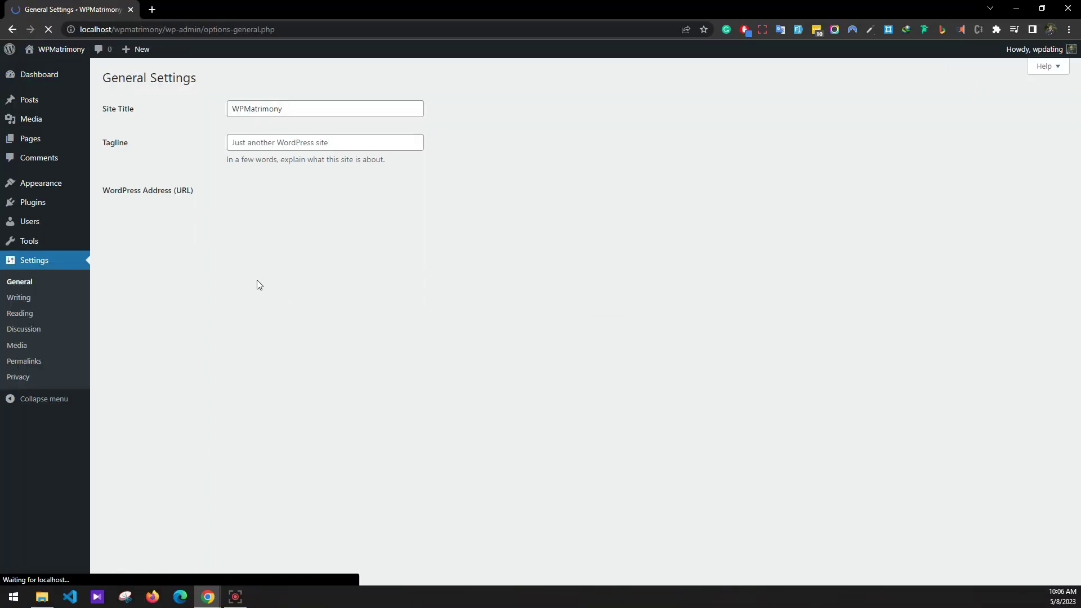
left_click(231, 316)
scroll(233, 318, "down", 5)
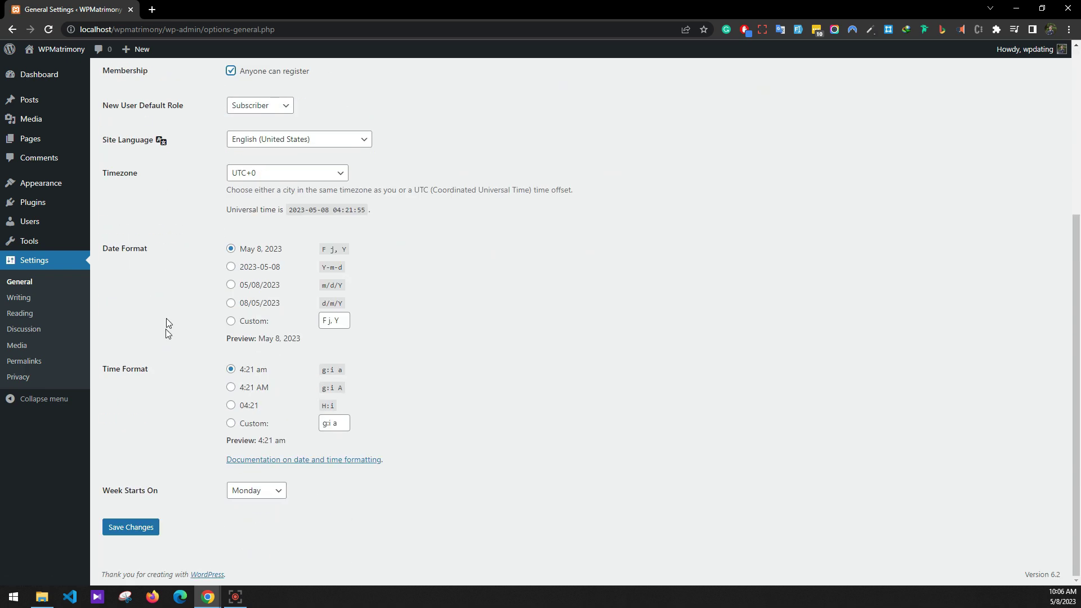
left_click(150, 527)
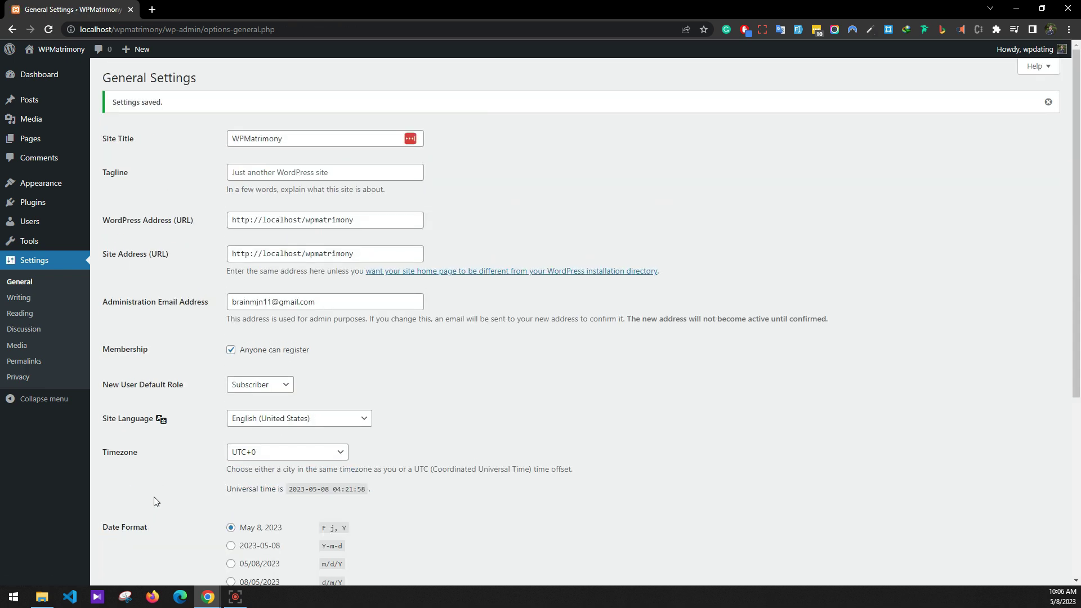
Save the Day and name permalink structure, then go to the Plugins list.
left_click(26, 364)
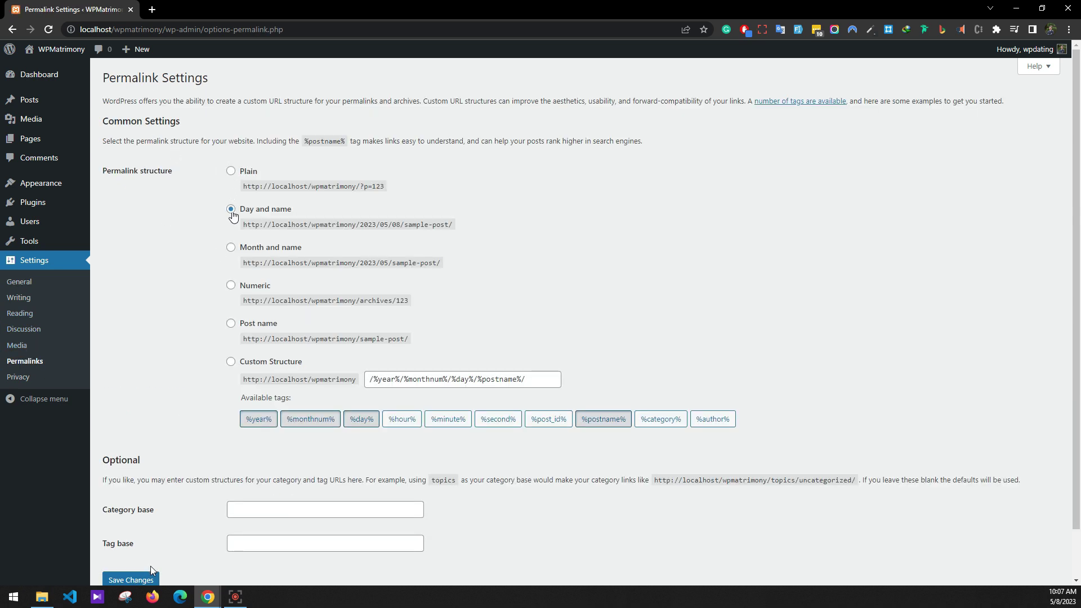
left_click(148, 581)
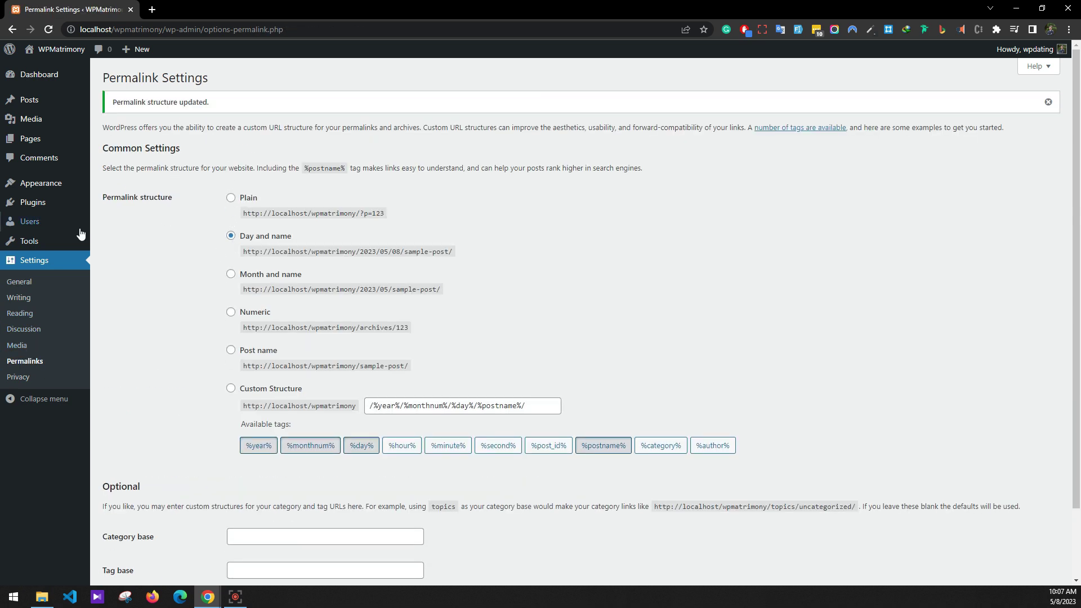
left_click(107, 206)
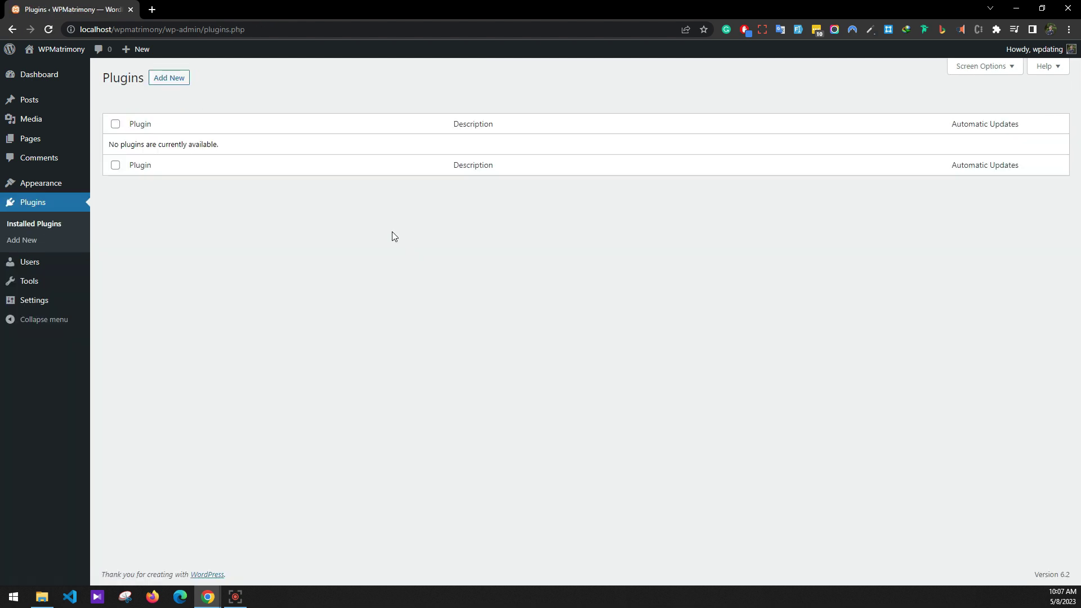
Upload wpdatingmainplugin.zip, install and activate WP Dating, then dismiss its recommendation notice.
left_click(167, 79)
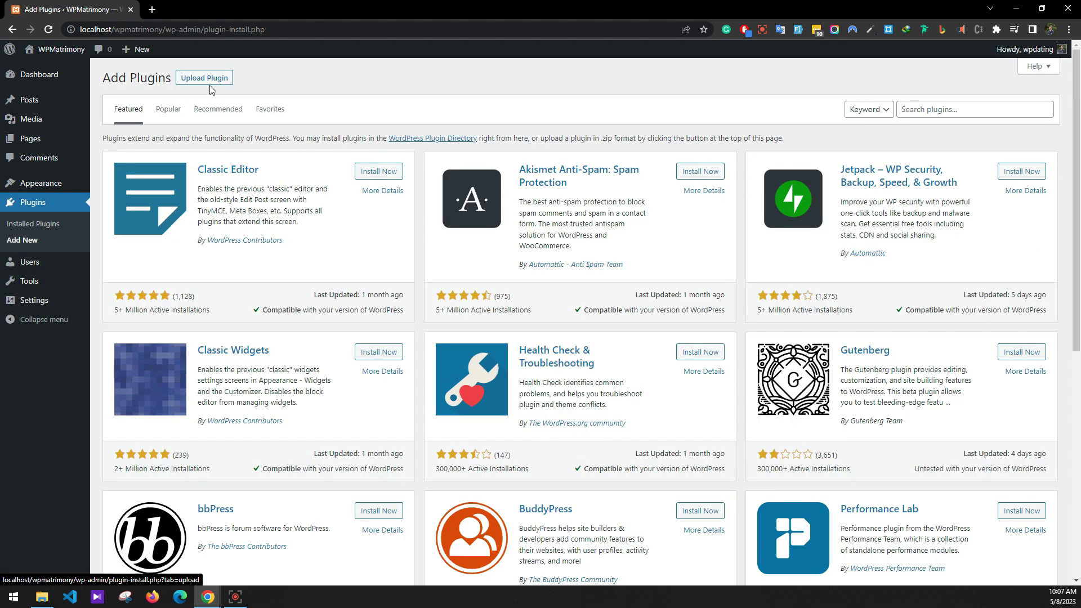
left_click(204, 78)
left_click(508, 180)
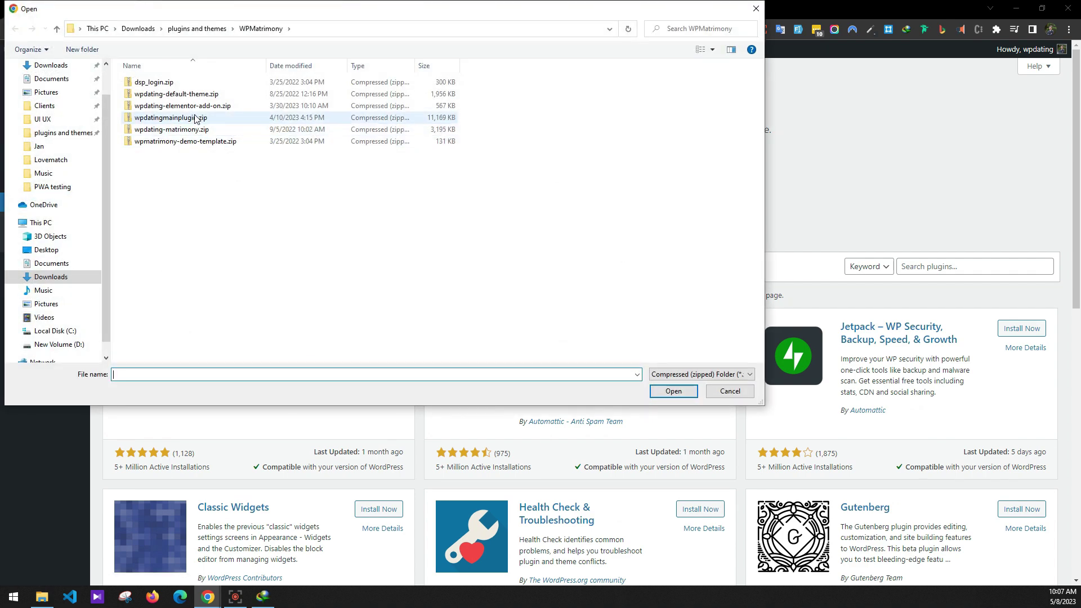
double_click(195, 118)
left_click(648, 182)
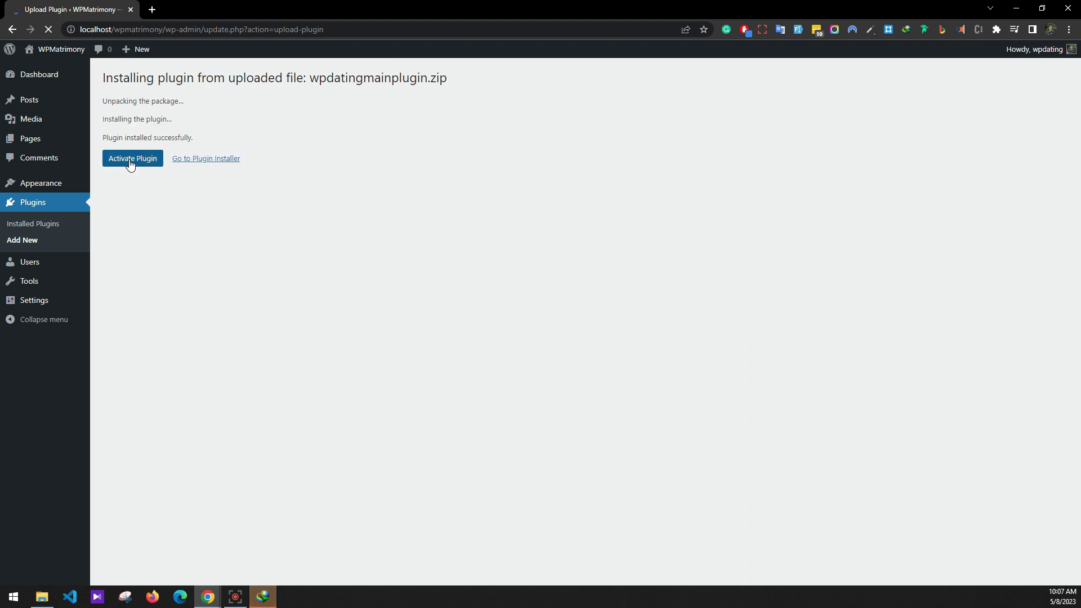
left_click(131, 164)
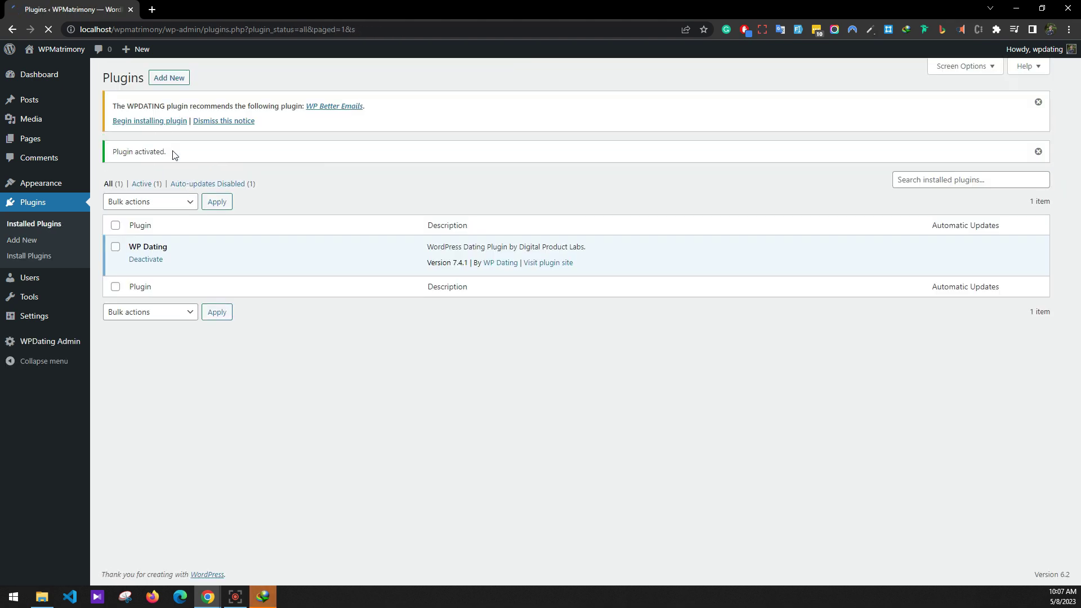
left_click(209, 123)
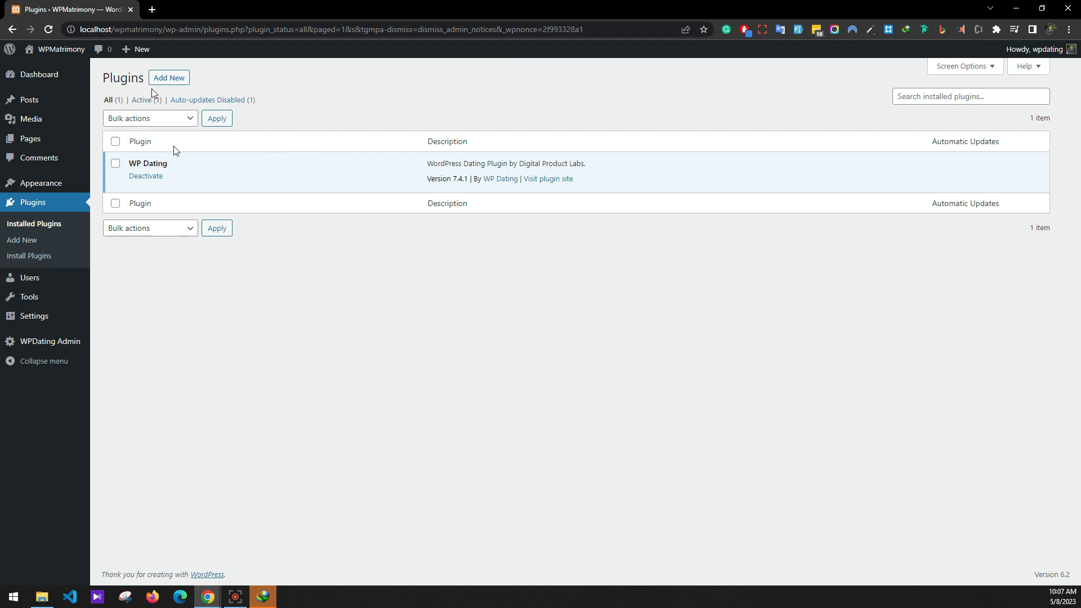
Upload dsp_login.zip as a new plugin, install it and activate it.
left_click(180, 79)
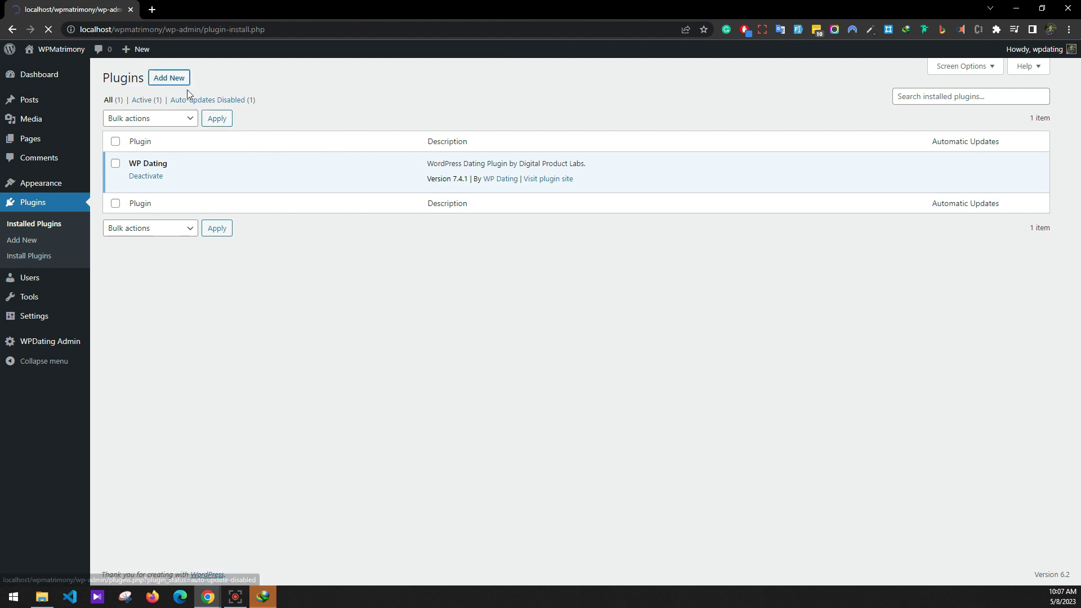
left_click(204, 78)
left_click(498, 181)
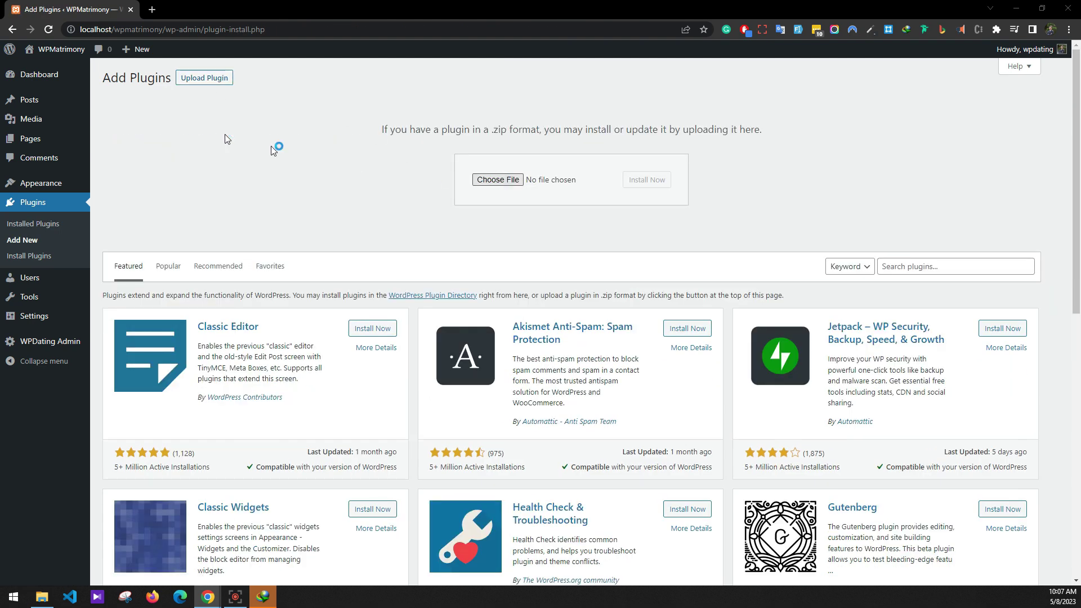
left_click(184, 82)
double_click(185, 82)
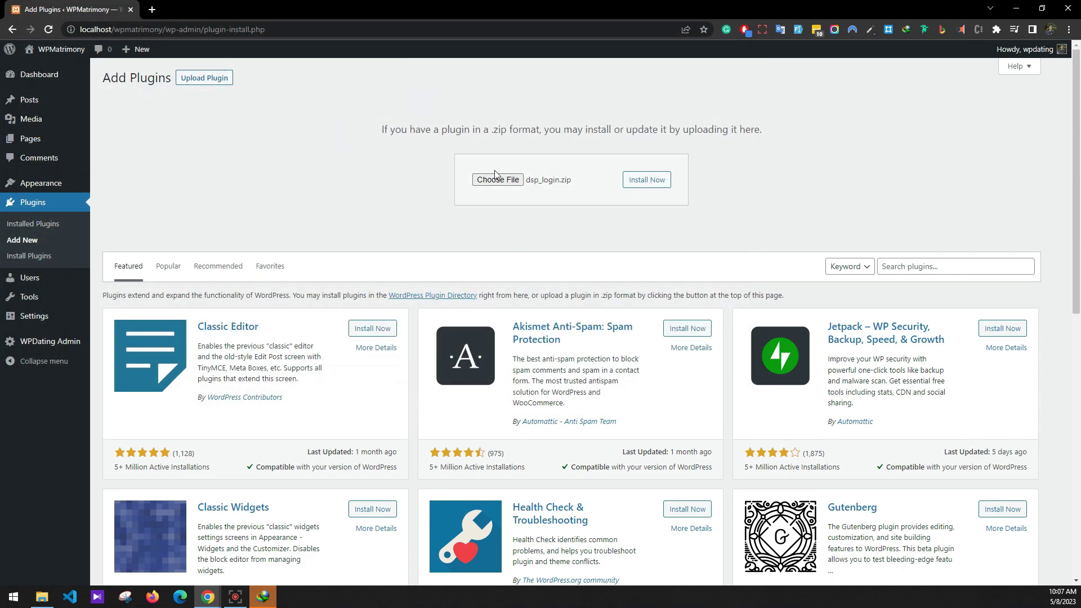
left_click(653, 179)
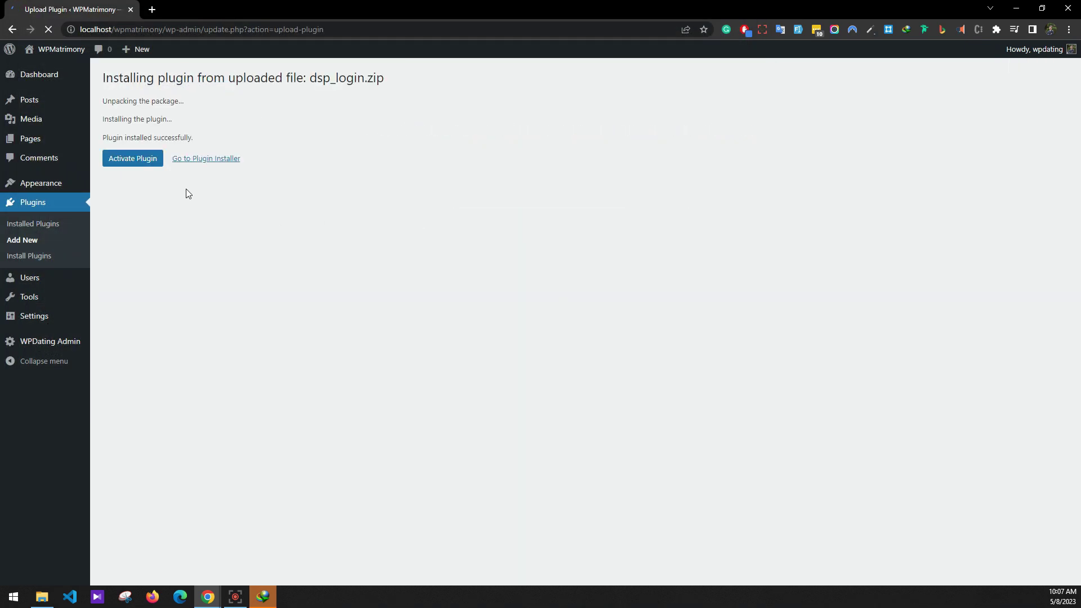
left_click(129, 160)
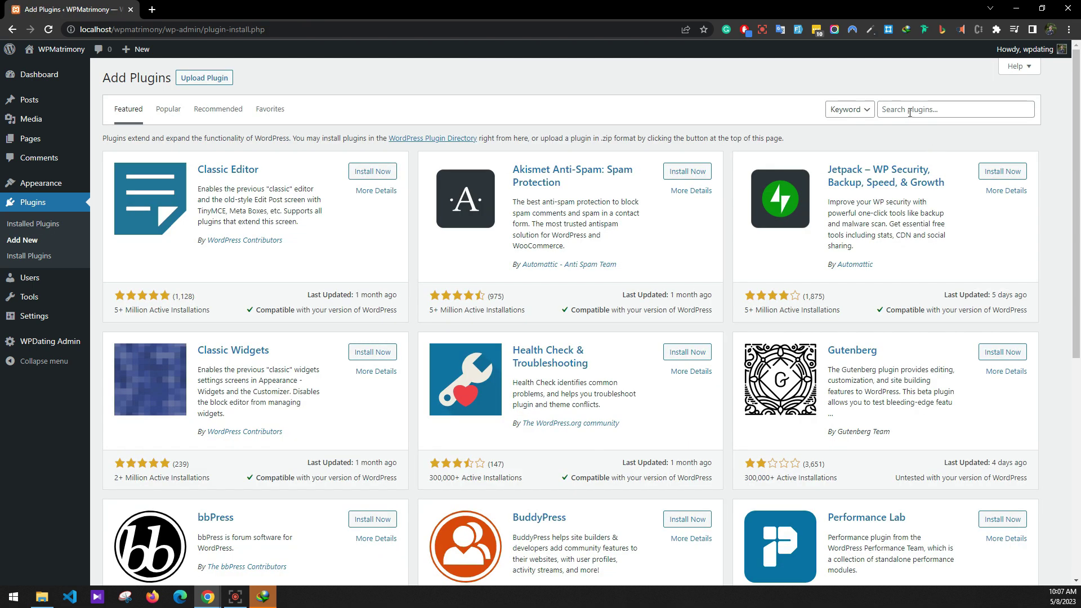
Search for and install the Contact Form 7 and Elementor Website Builder plugins.
left_click(909, 113)
type("con")
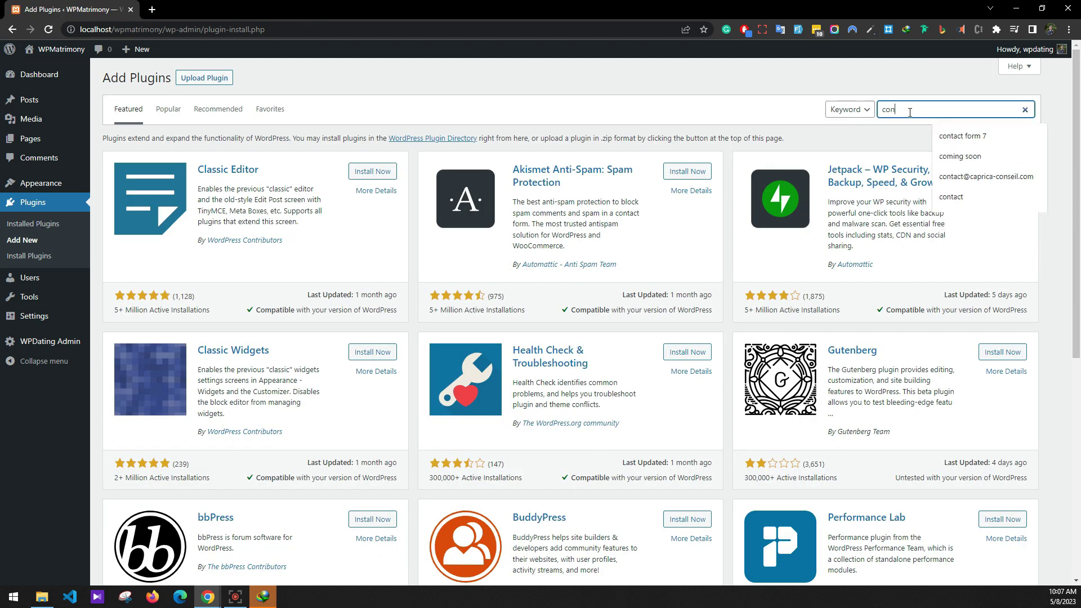
type("tact form")
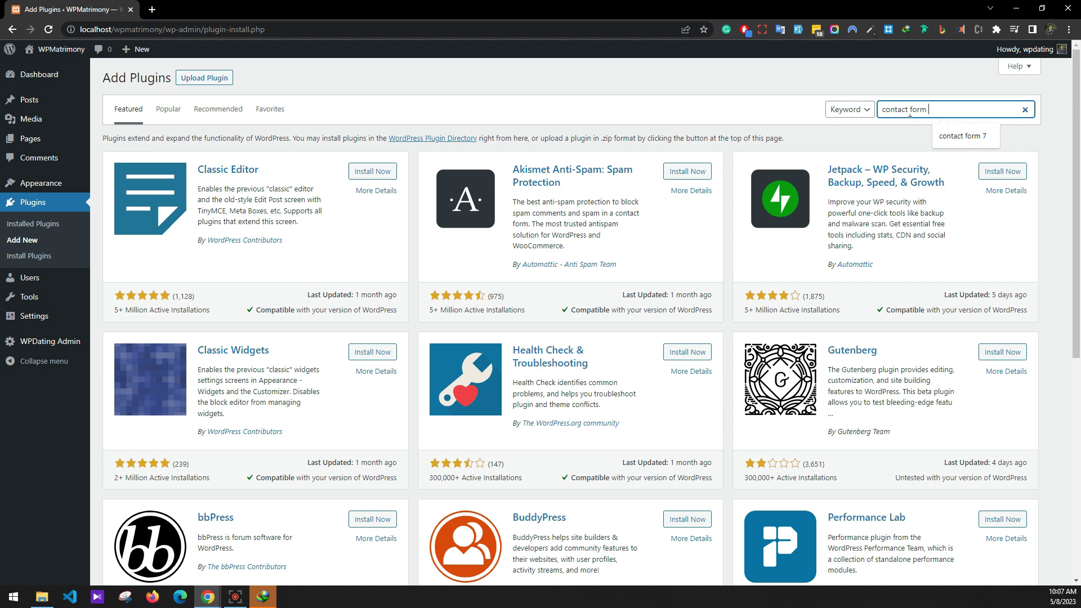
type(" 7")
key("Return")
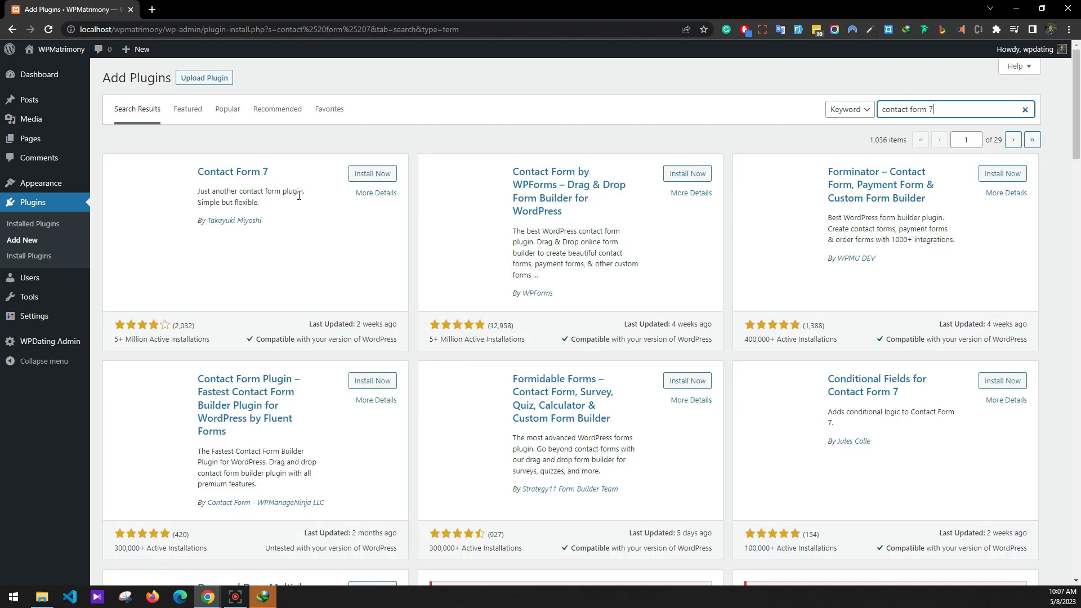
left_click(372, 173)
left_click_drag(936, 110, 817, 108)
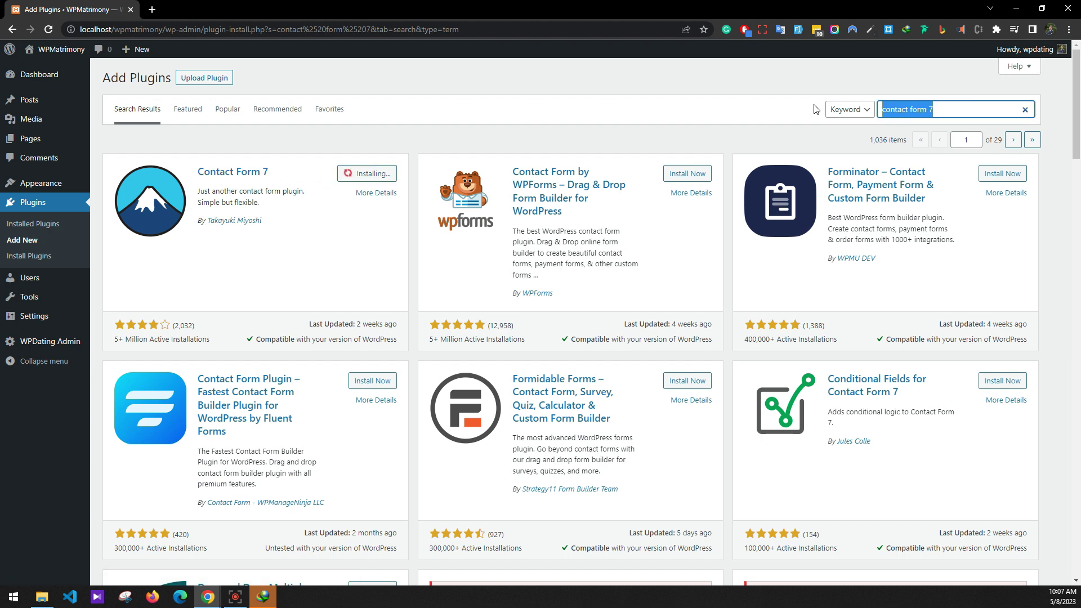
type("elementor")
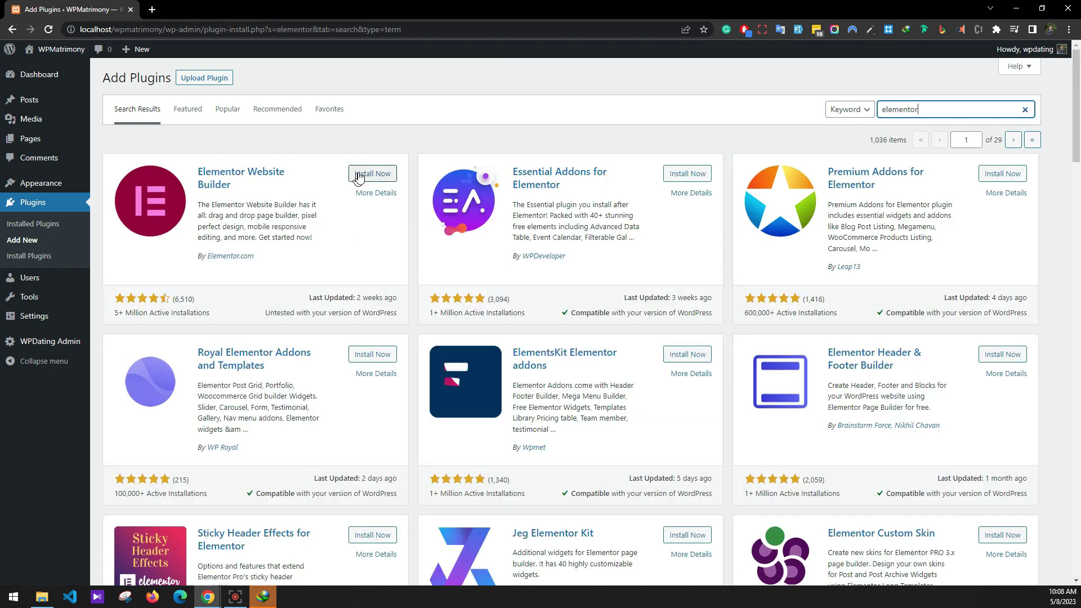
left_click(370, 174)
Install Wordfence Security, One Click Demo Import and WP Mail SMTP, then view installed plugins.
left_click_drag(935, 109, 839, 115)
type("wor")
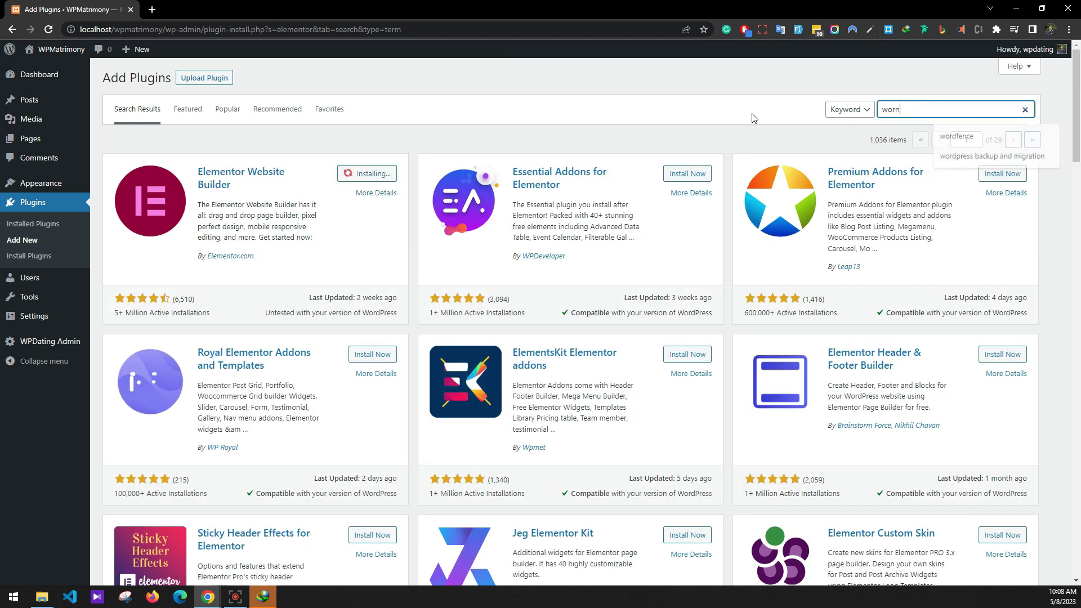
type("dfence")
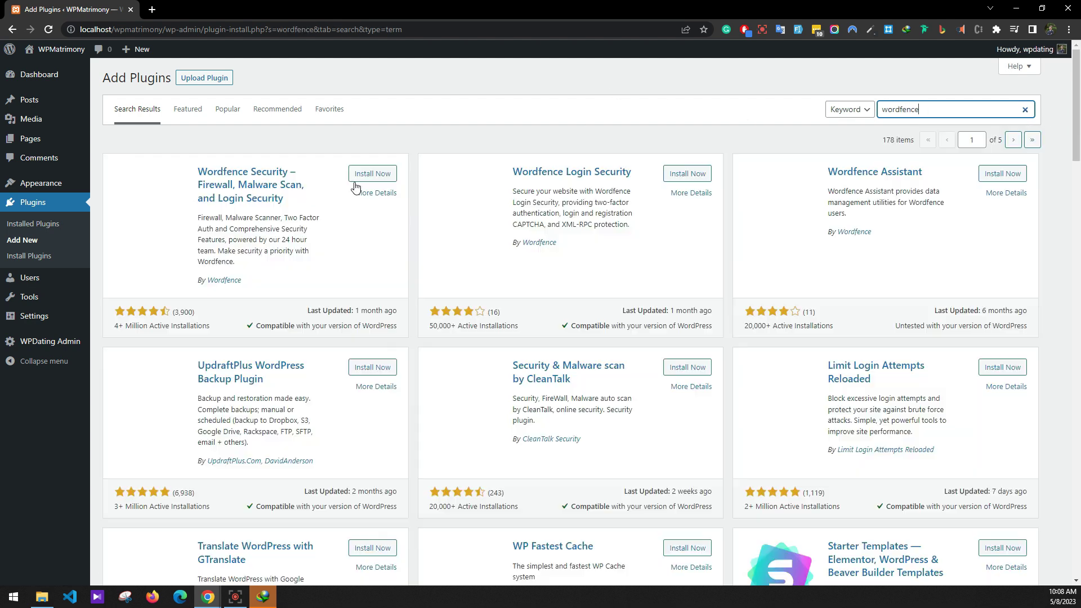
left_click(365, 173)
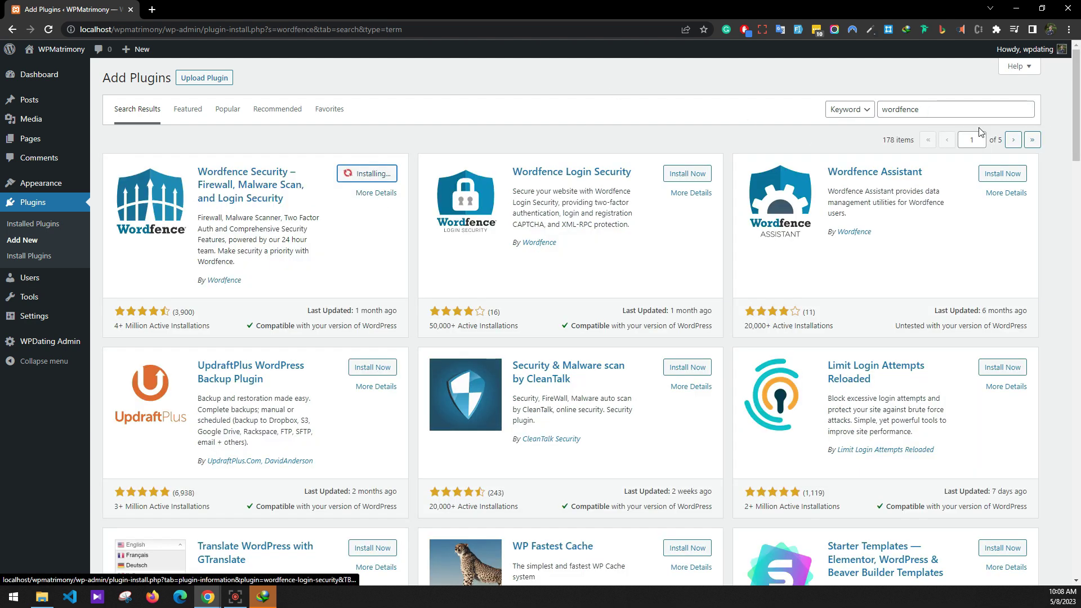
double_click(955, 110)
type("one clic")
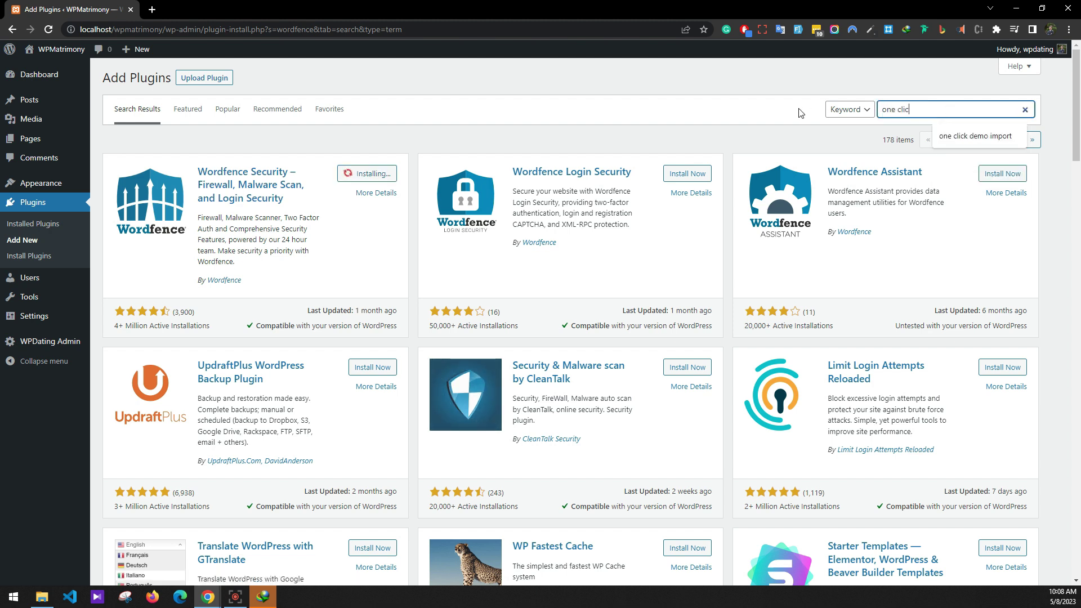
type("k demo import")
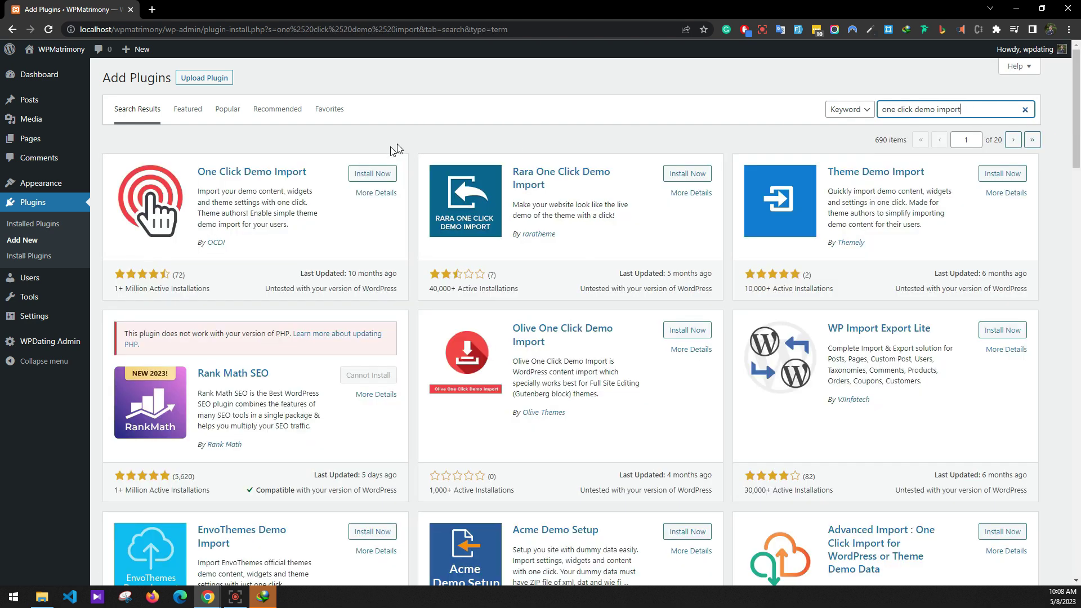
left_click(369, 173)
triple_click(958, 109)
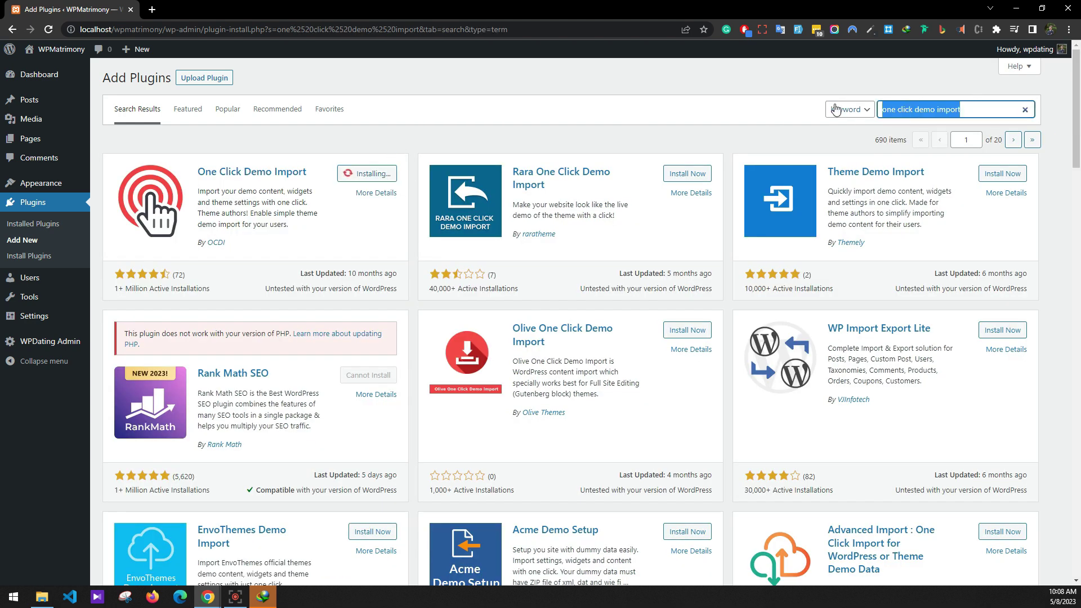
type("wp email smtp")
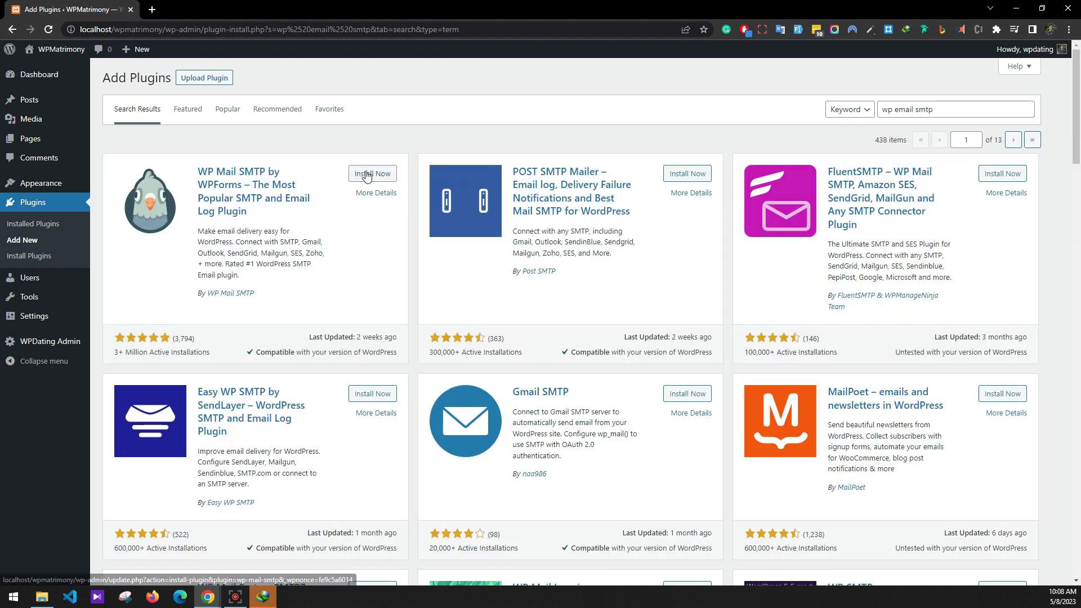
left_click(367, 173)
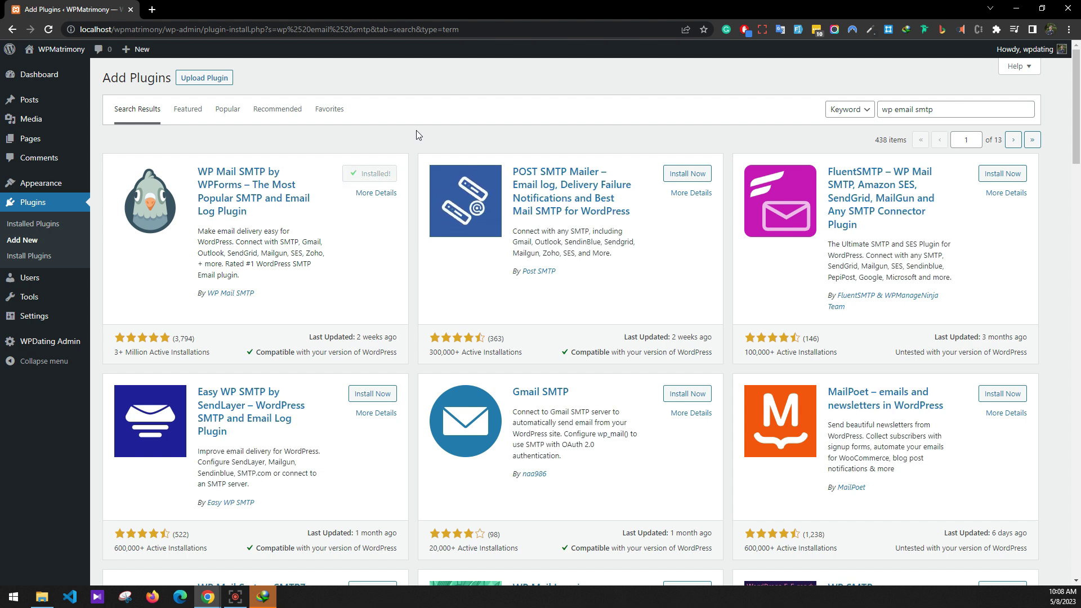
left_click(54, 225)
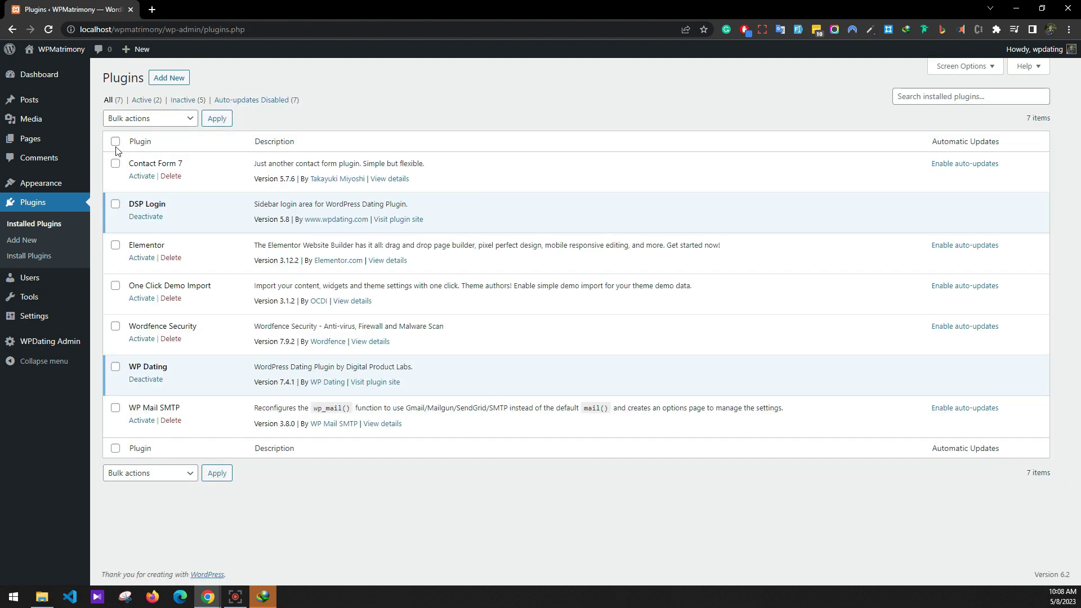
Bulk-activate Contact Form 7, Elementor, One Click Demo Import, Wordfence Security and WP Mail SMTP.
left_click(116, 163)
left_click(115, 245)
left_click(115, 286)
left_click(115, 326)
left_click(115, 408)
left_click(161, 473)
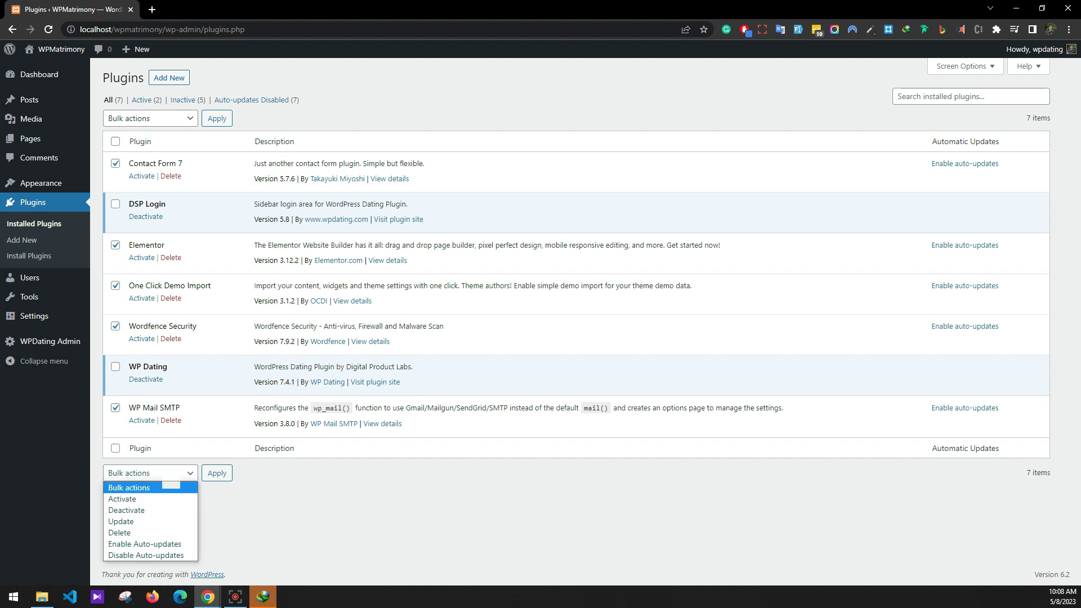
left_click(163, 499)
left_click(205, 475)
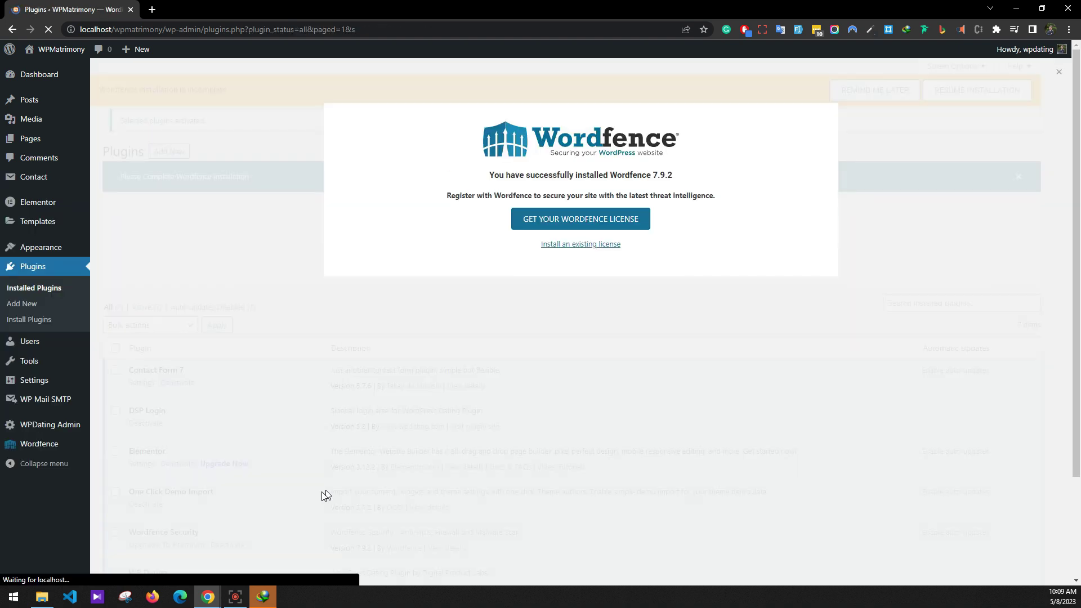
Dismiss the Wordfence welcome popup and installation notices, then go to Add Plugins.
left_click(1059, 72)
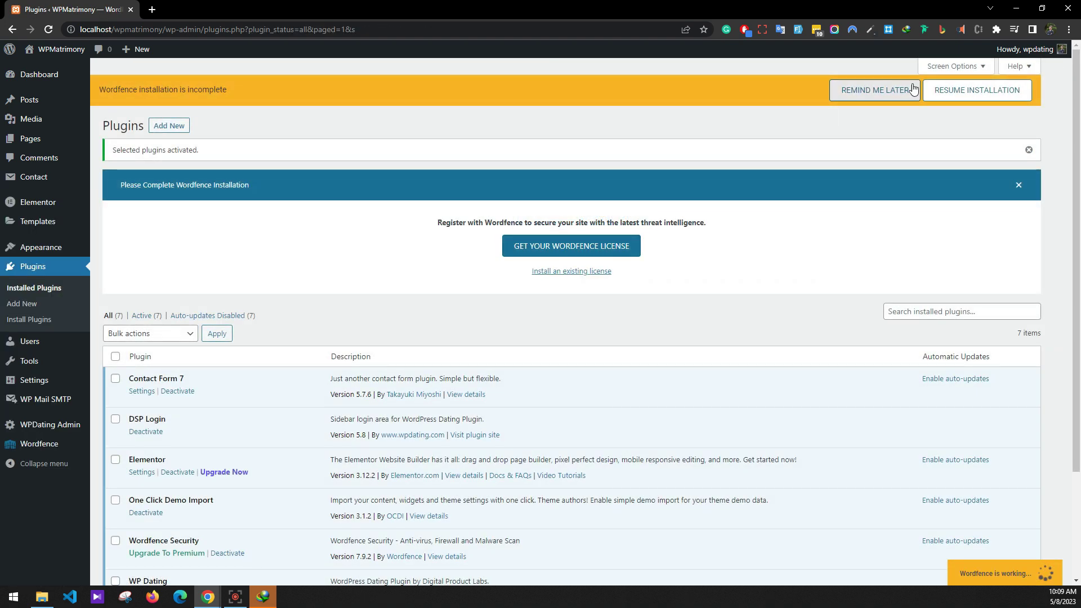
left_click(850, 92)
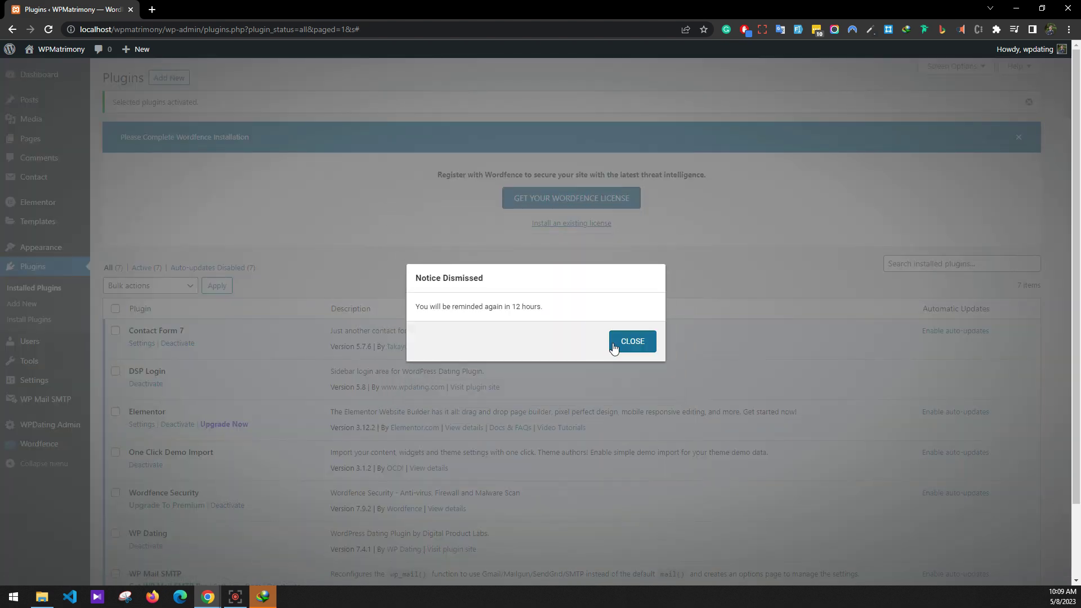
left_click(617, 346)
left_click(1020, 137)
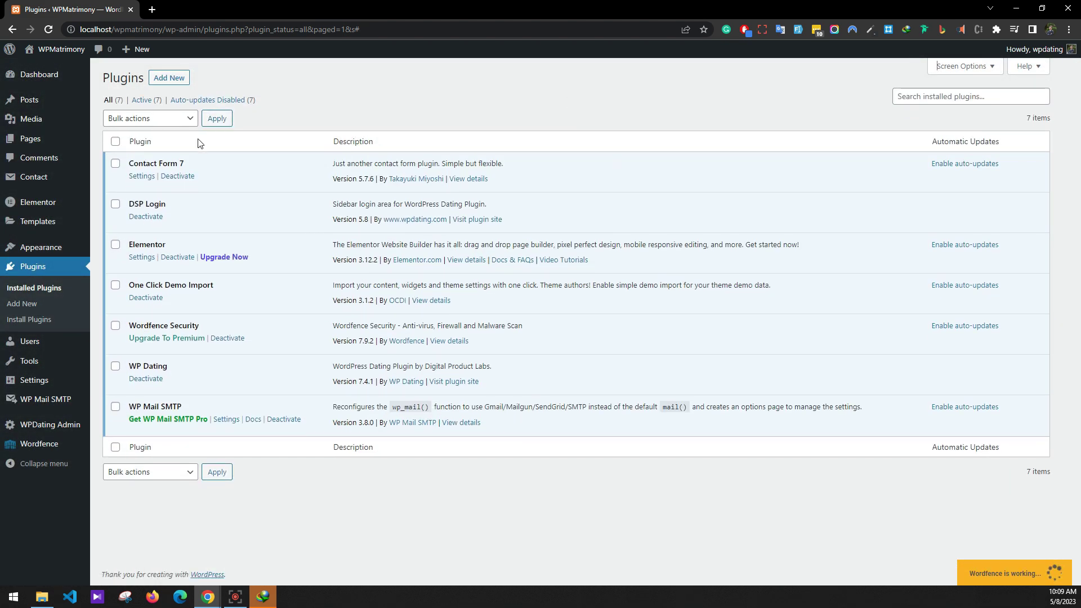
left_click(169, 78)
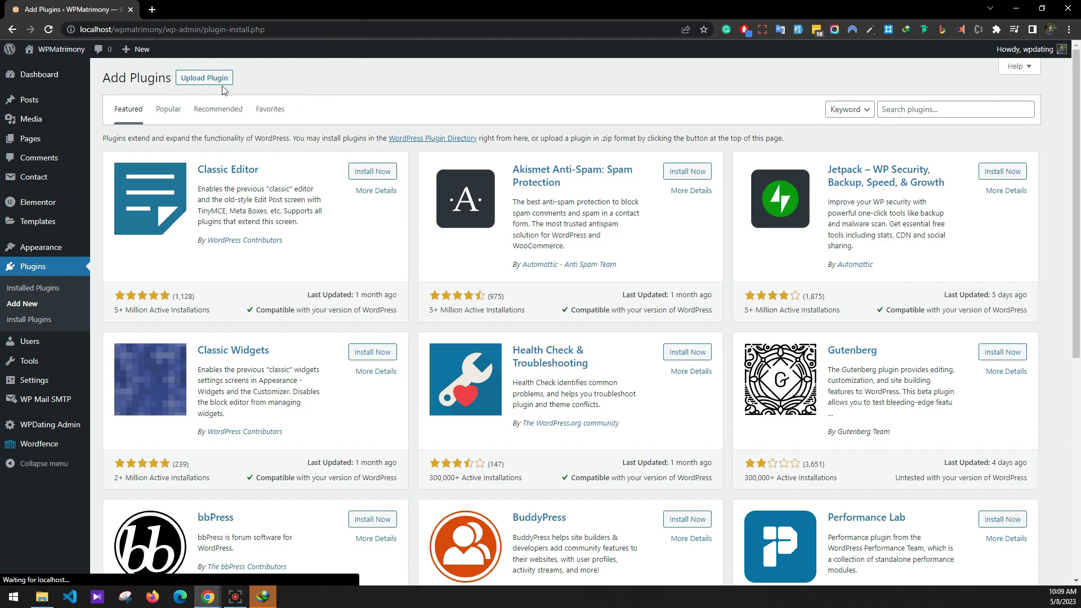
Upload wpdating-elementor-add-on.zip, install it and activate the WPDating Elementor Add-on.
left_click(204, 78)
left_click(509, 182)
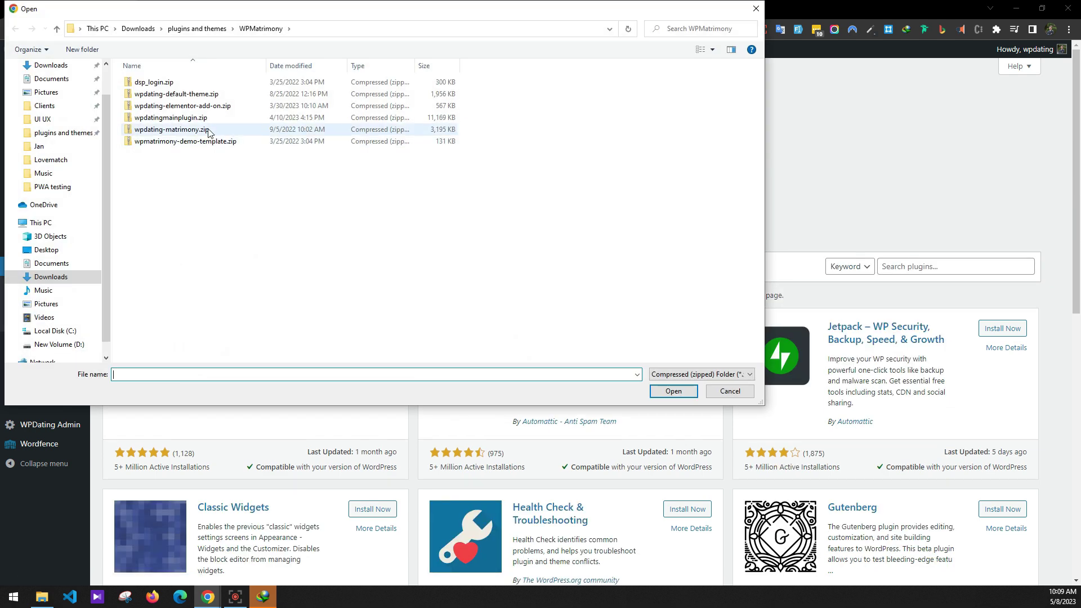
double_click(187, 106)
left_click(645, 183)
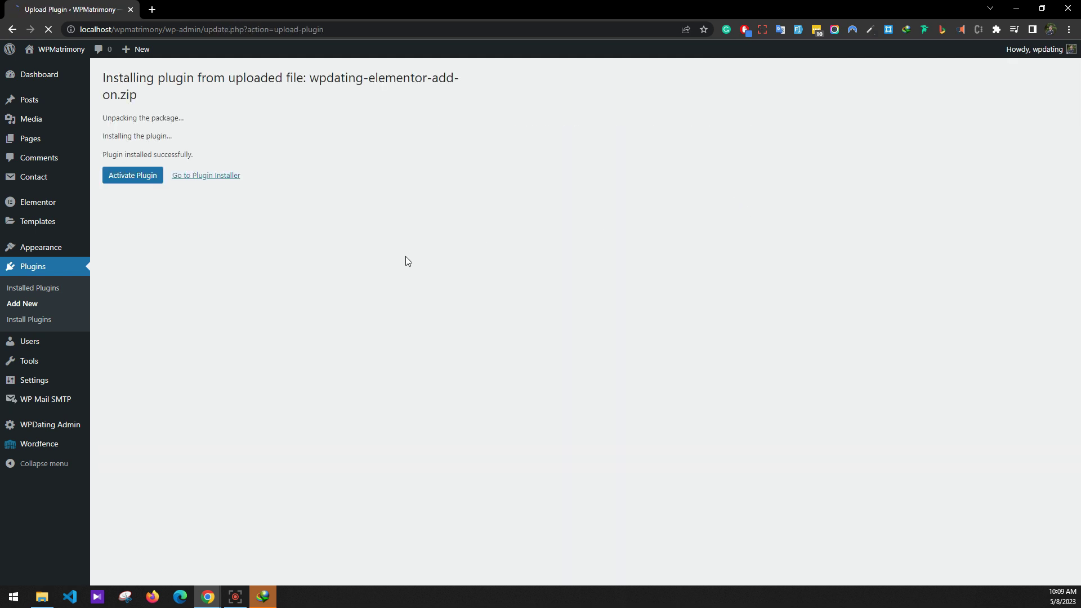
left_click(126, 176)
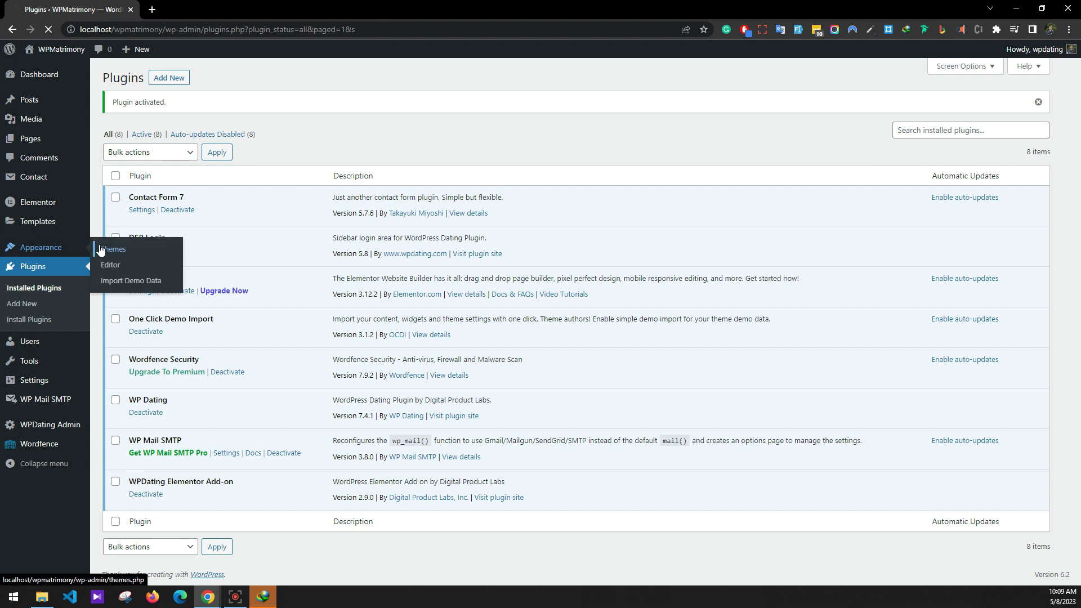
left_click(34, 250)
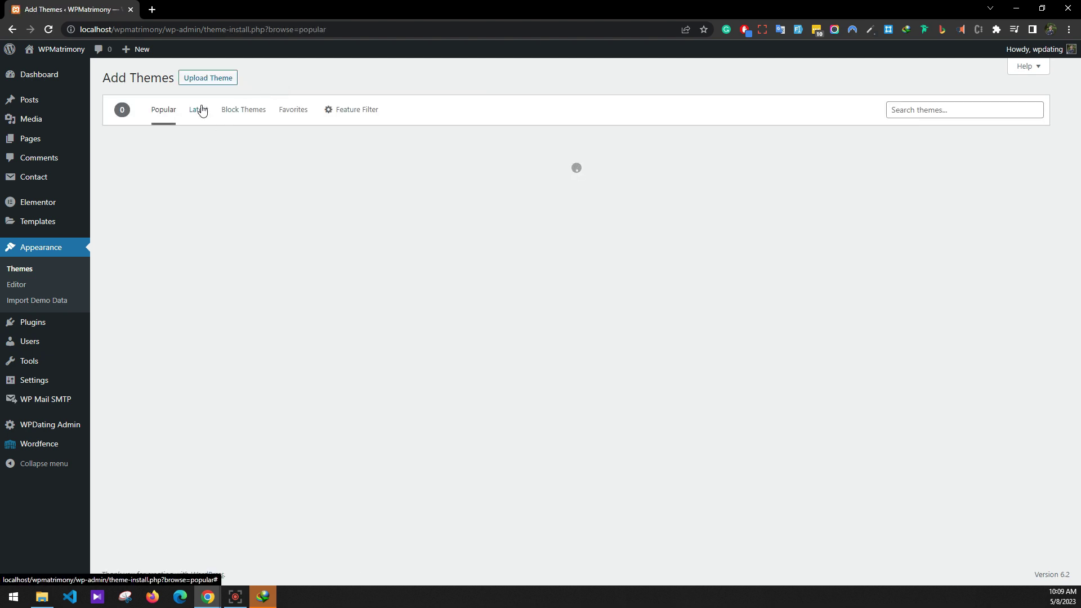
Upload and install the wpdating-default-theme.zip parent theme.
left_click(209, 81)
left_click(502, 182)
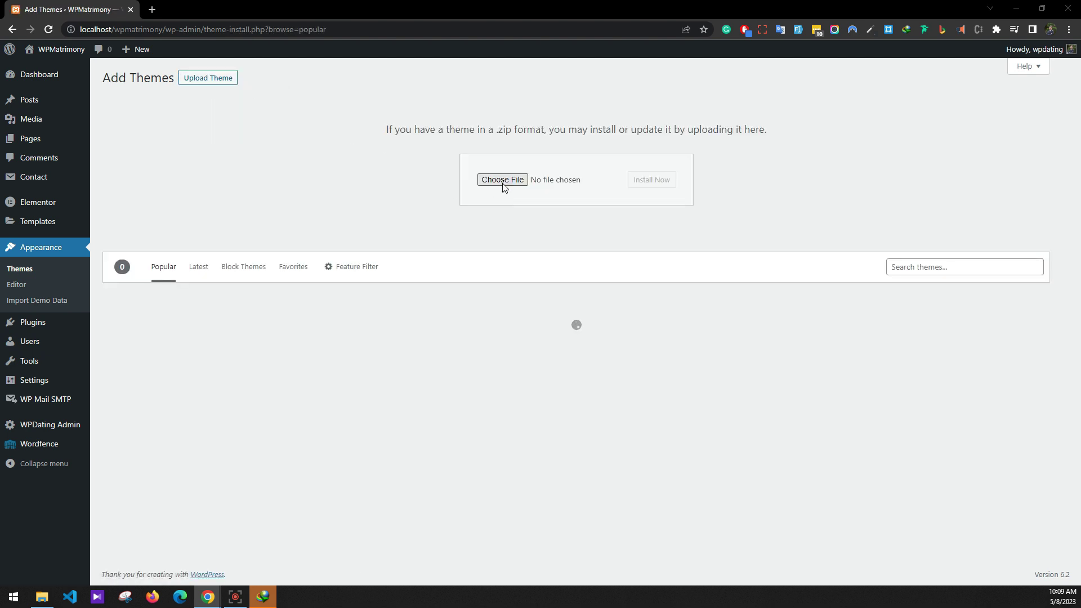
double_click(176, 93)
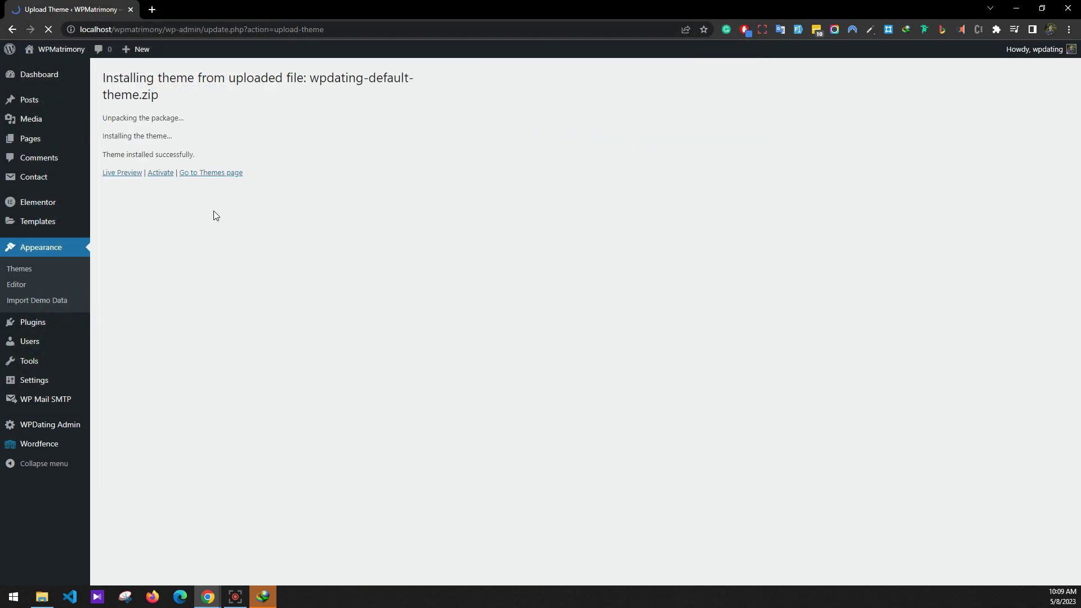
left_click(213, 173)
Upload wpdating-matrimony.zip, install the WP Matrimony theme and activate it.
left_click(188, 79)
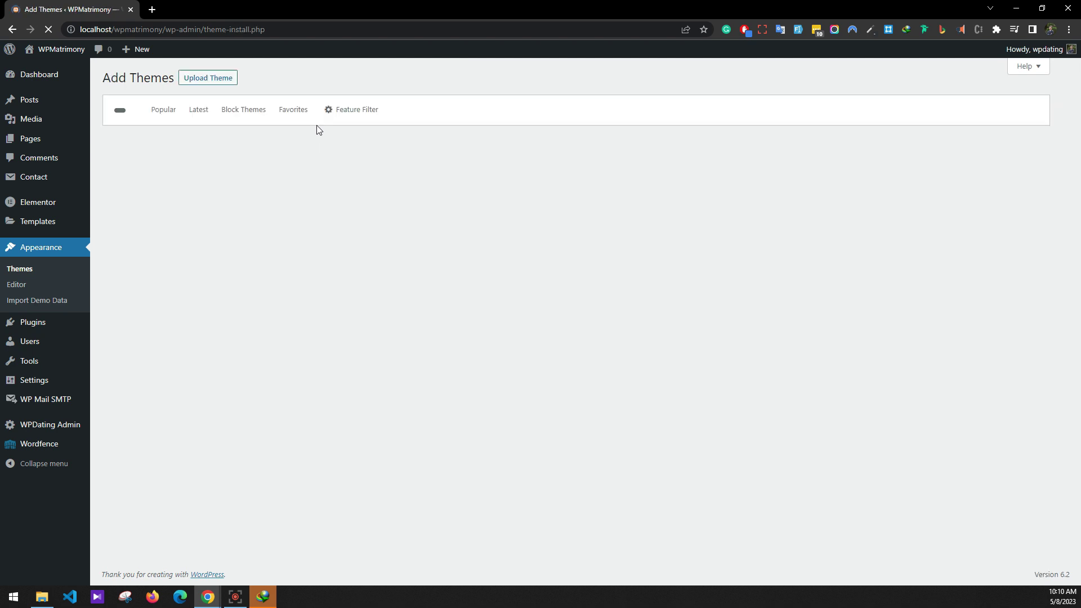
left_click(199, 82)
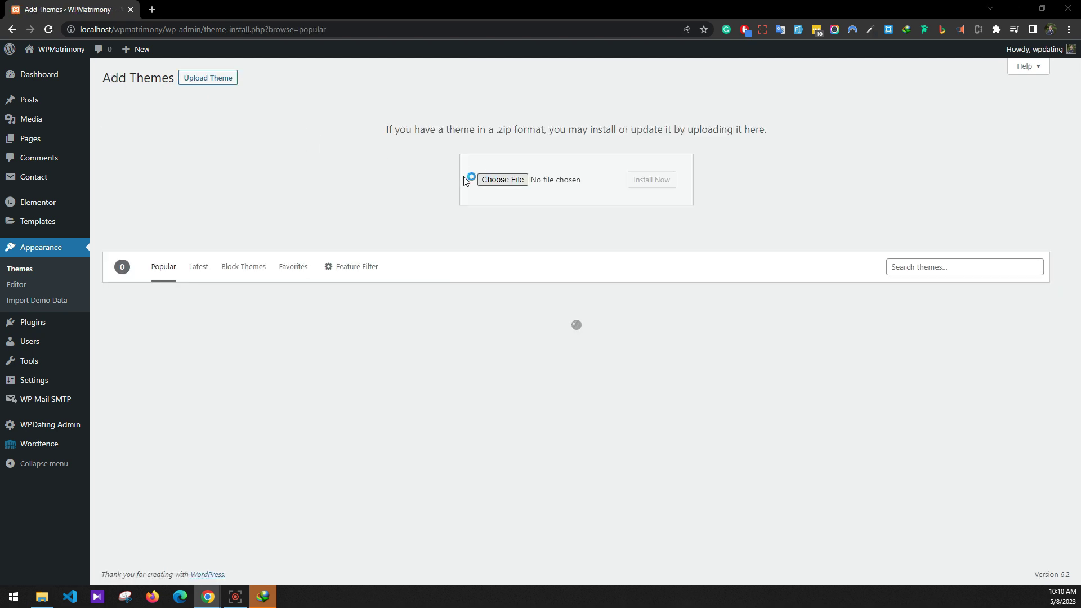
left_click(485, 179)
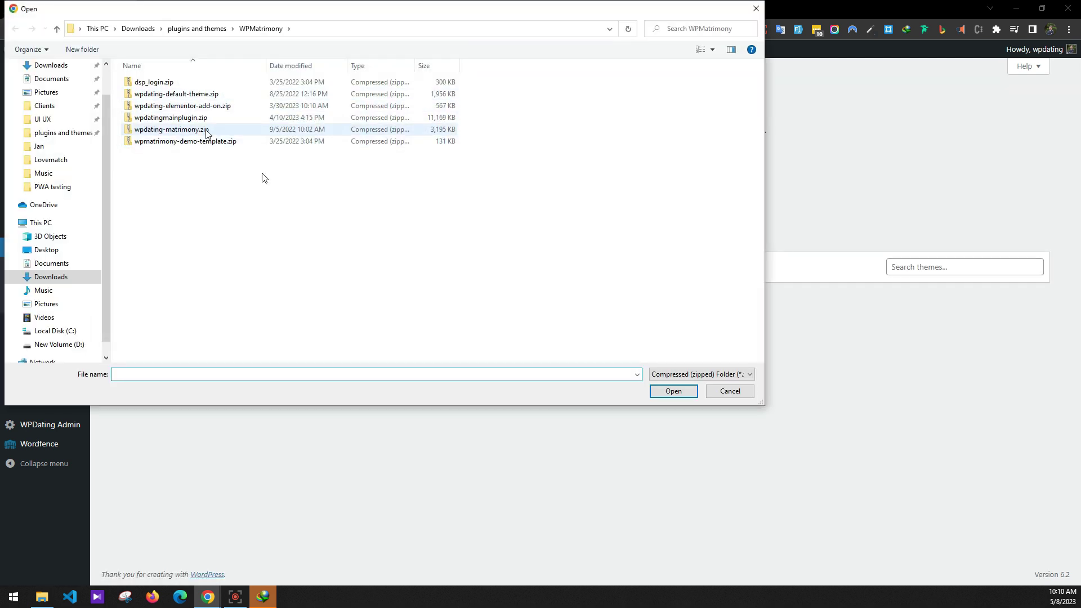
double_click(198, 130)
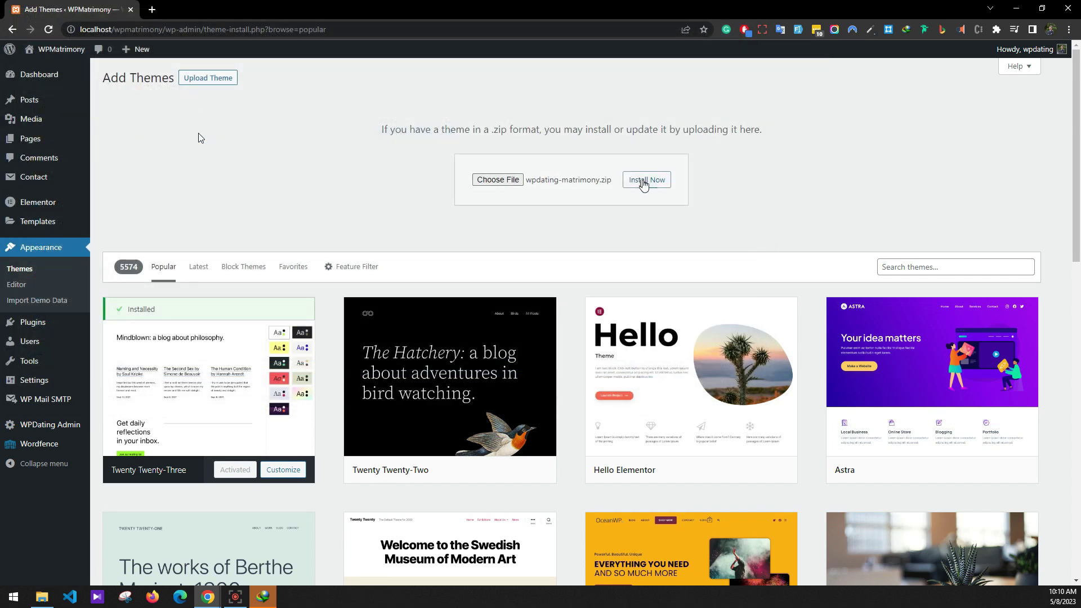
left_click(646, 179)
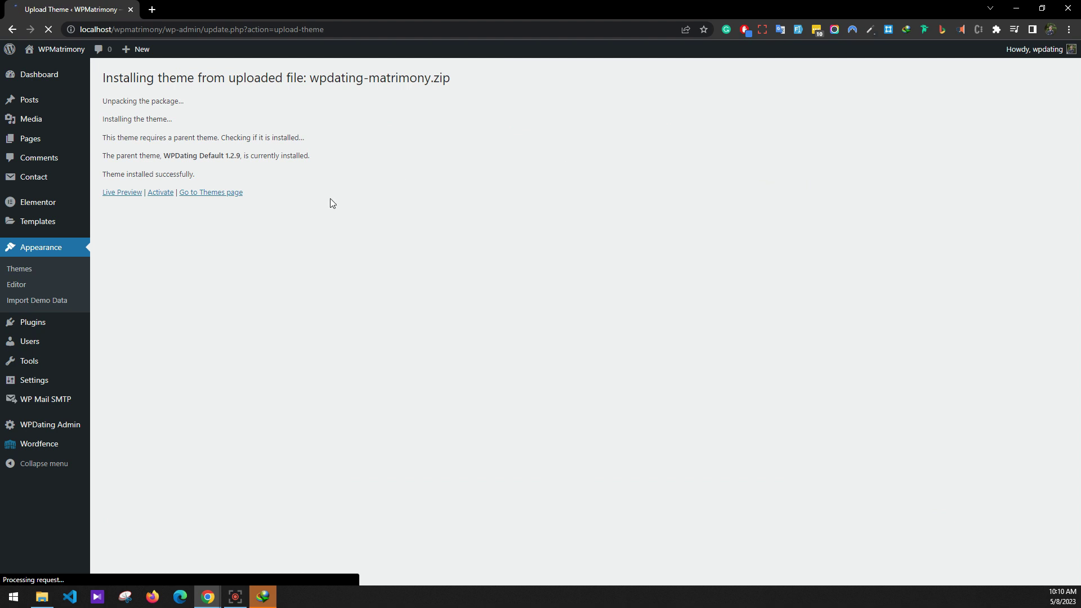
left_click(160, 193)
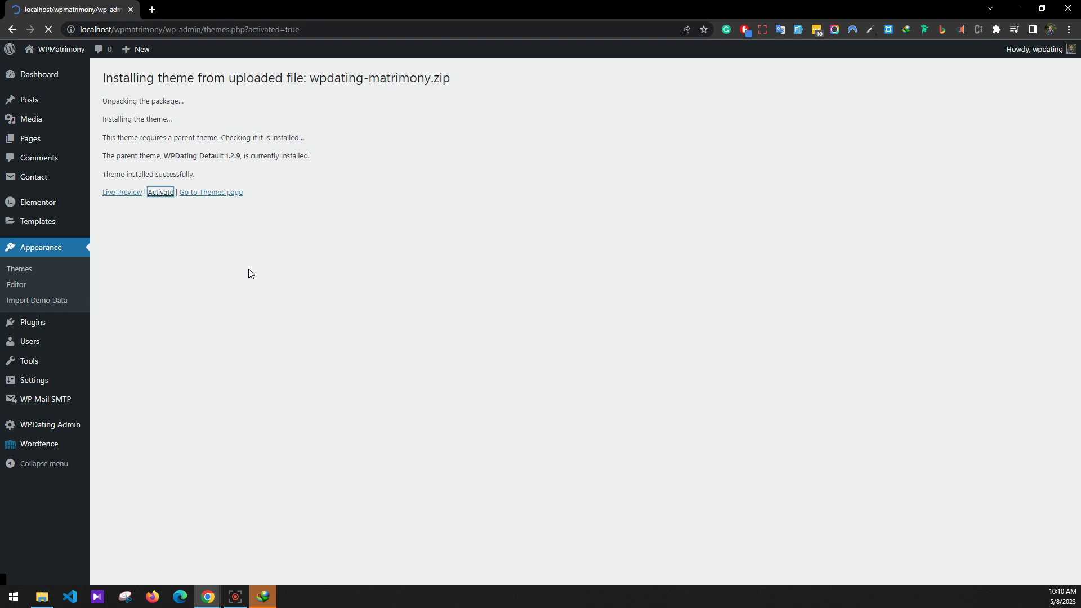
left_click(255, 319)
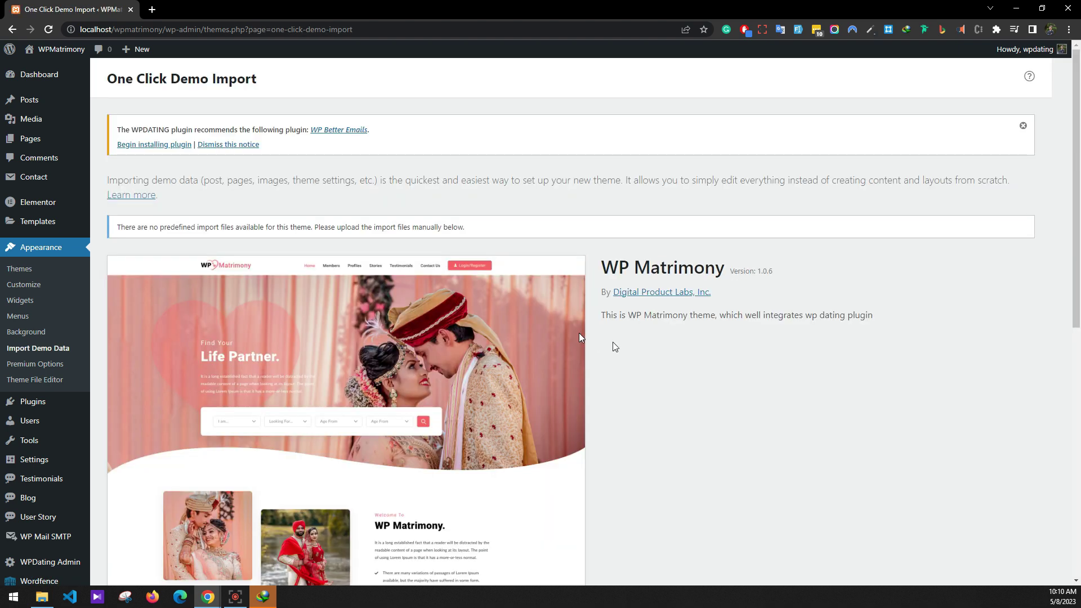
Import demo-widgets-data.wie as the demo widgets, then dismiss the WP Better Emails notice.
scroll(598, 340, "down", 8)
left_click(583, 330)
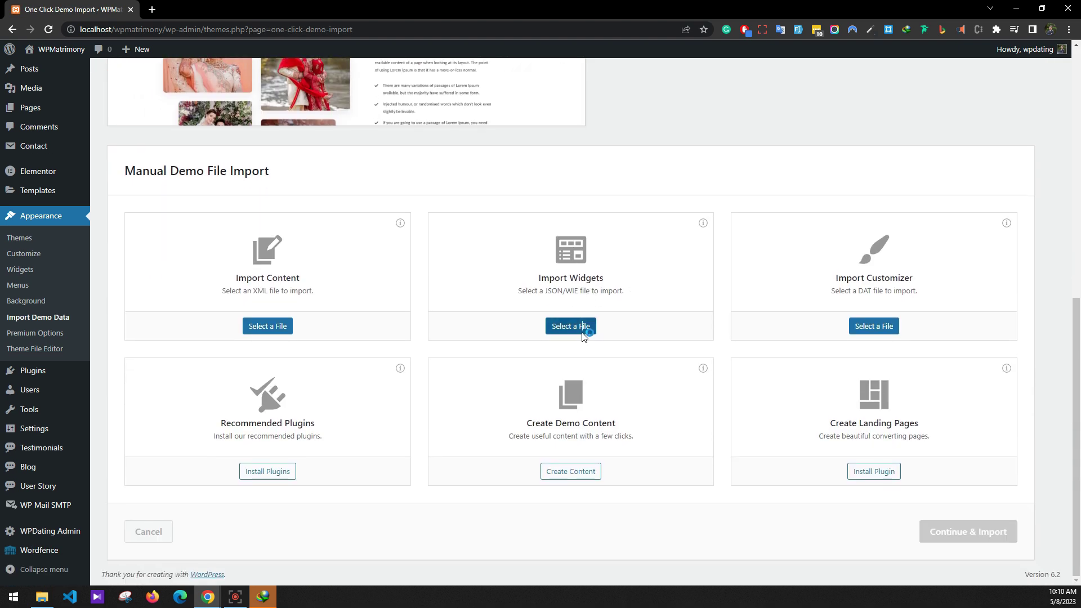
left_click(203, 167)
left_click(163, 93)
left_click(157, 83)
left_click(211, 96)
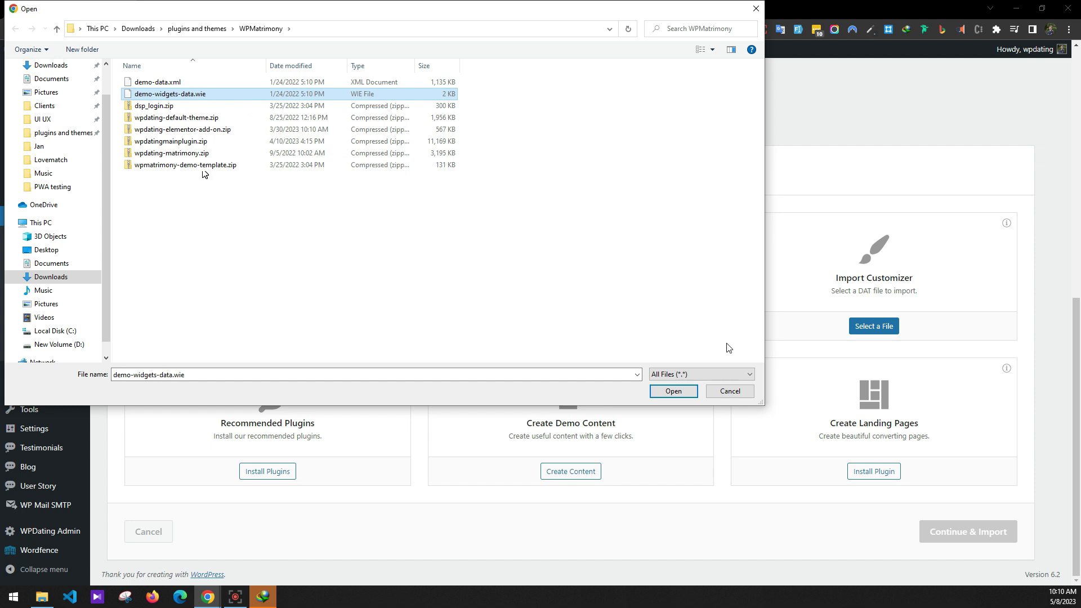
left_click(671, 393)
left_click(936, 538)
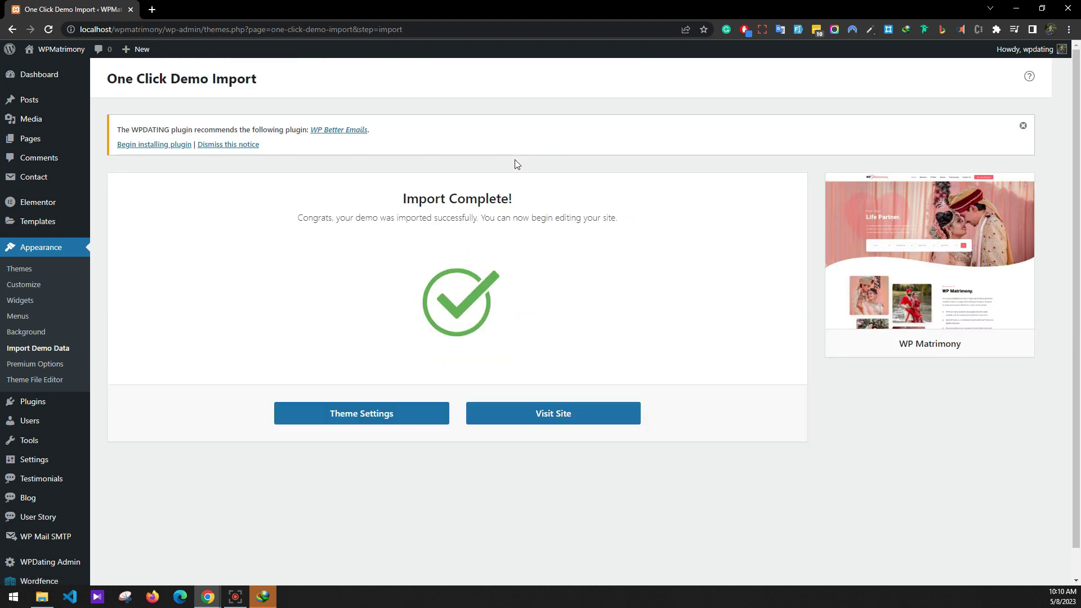
left_click(44, 347)
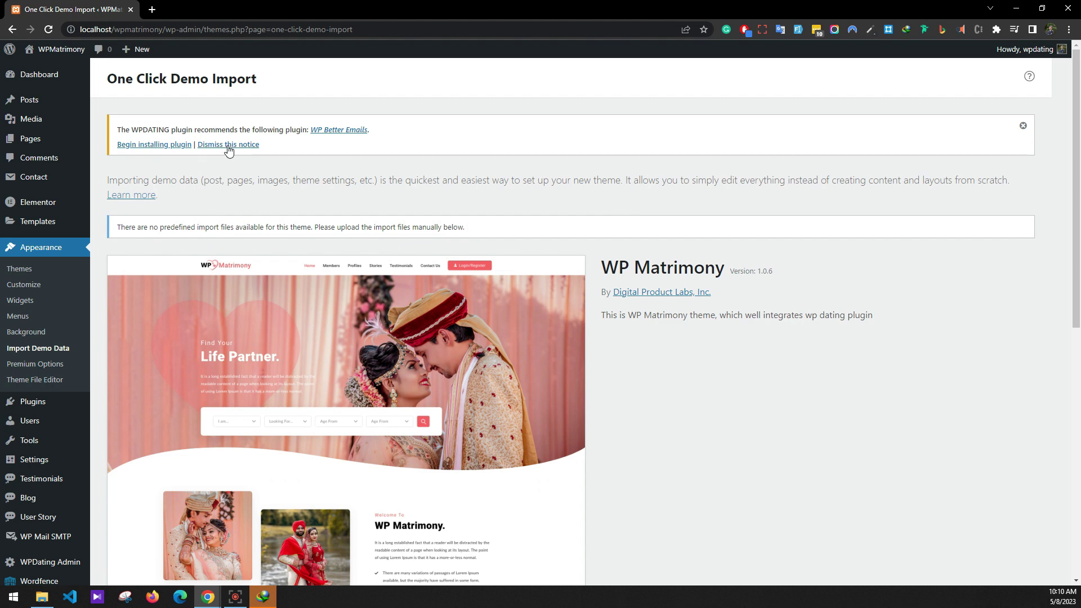
left_click(229, 145)
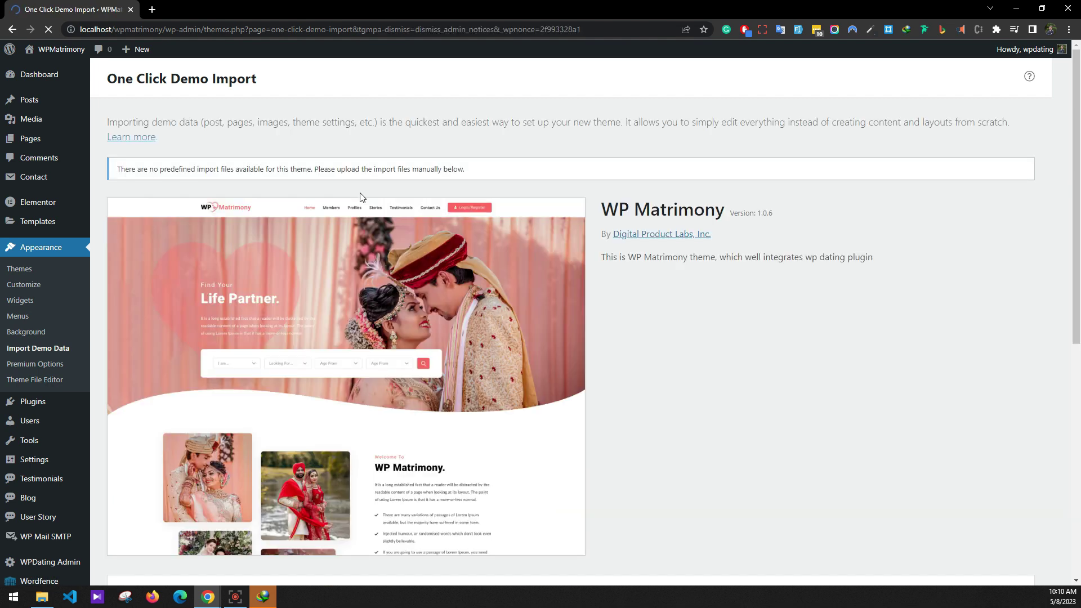
Choose demo-data.xml as the content file and run the demo import to completion.
scroll(394, 225, "down", 8)
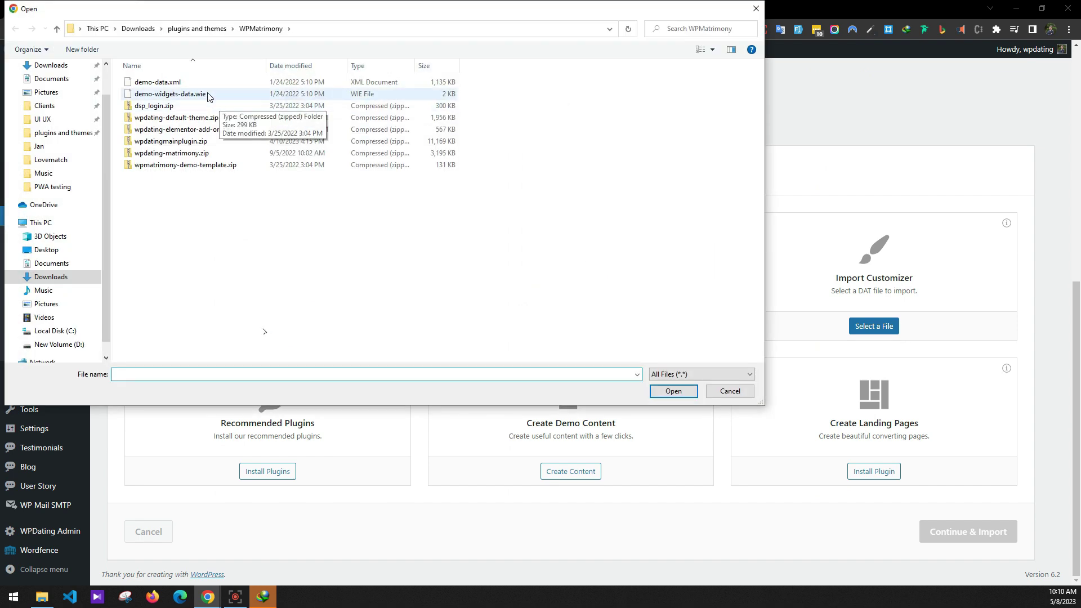
left_click(159, 83)
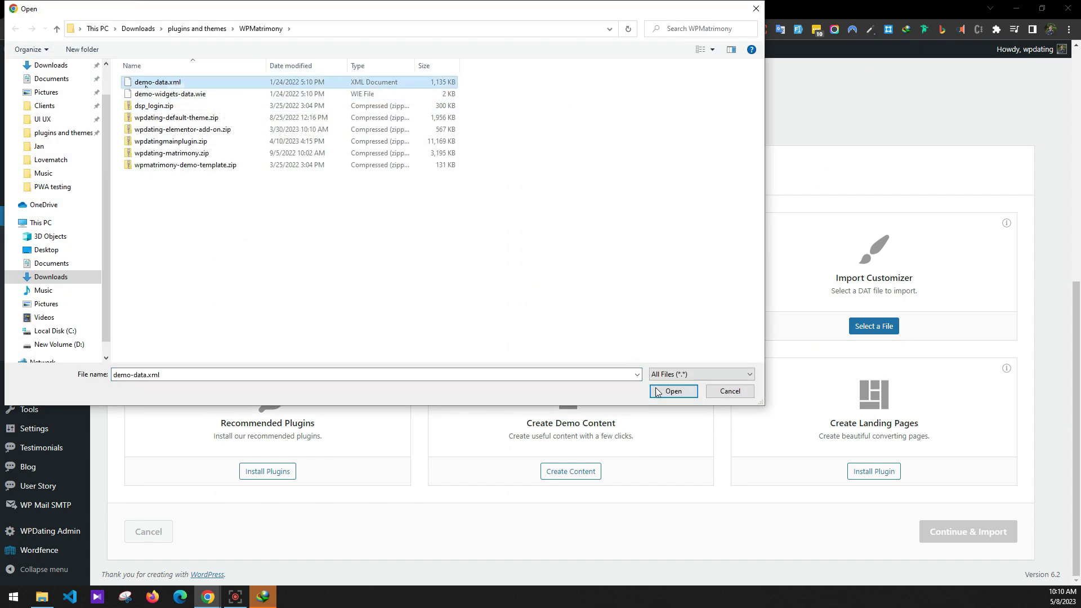
left_click(658, 393)
left_click(1003, 532)
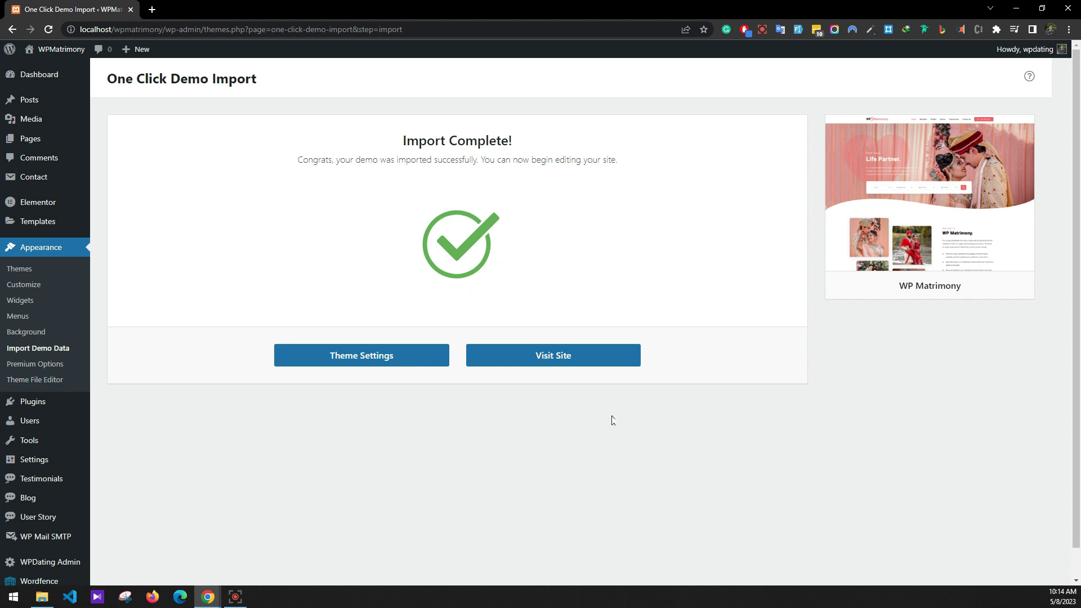
In Premium Options, set the site-logo image as both Default and Retina logos and save.
left_click(45, 365)
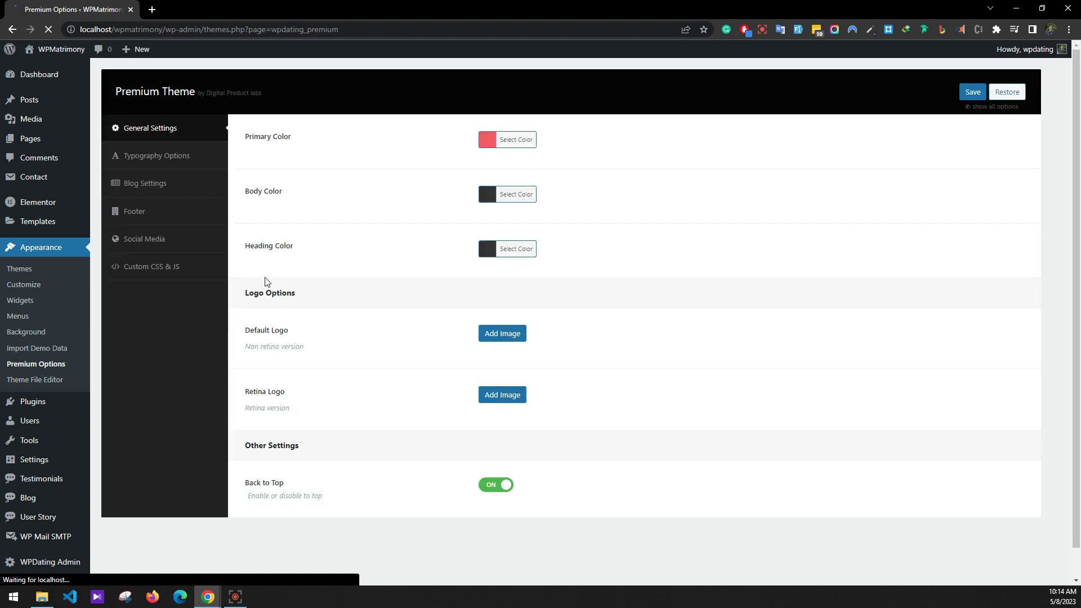
left_click(499, 336)
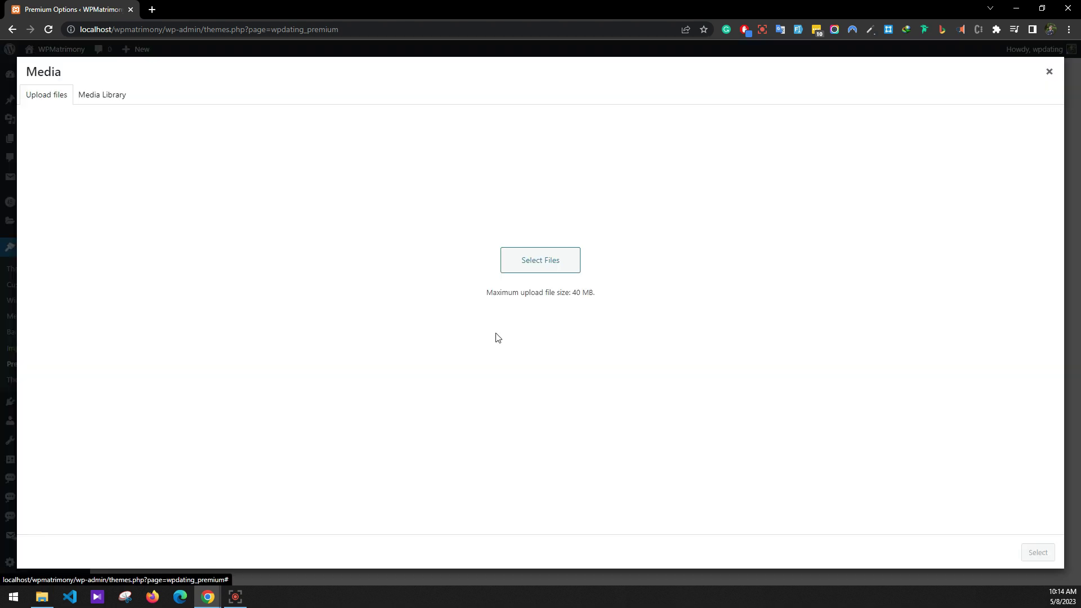
left_click(121, 99)
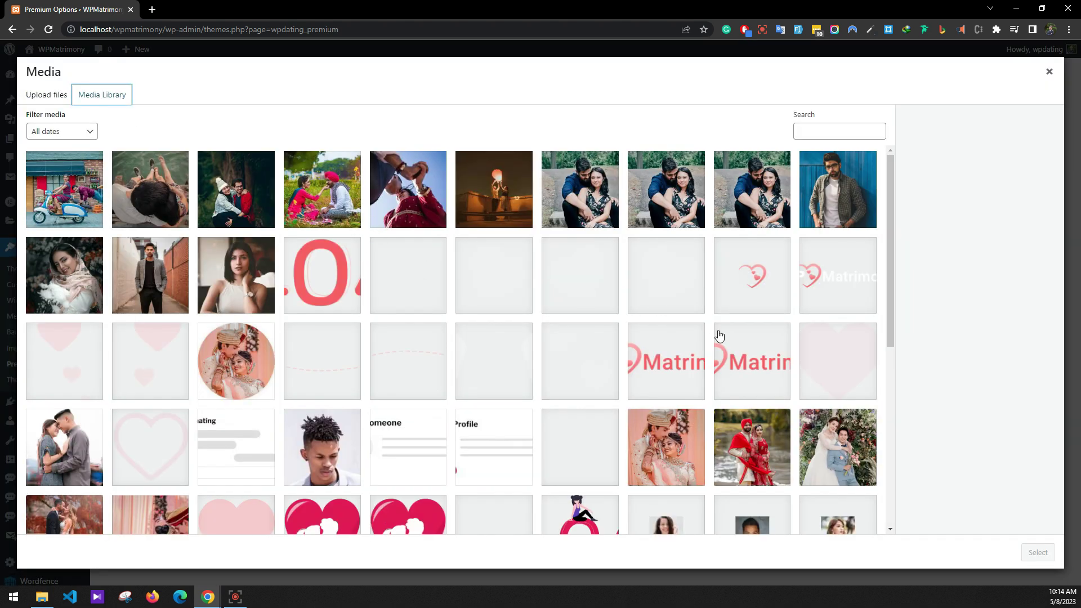
left_click(749, 361)
left_click(1051, 549)
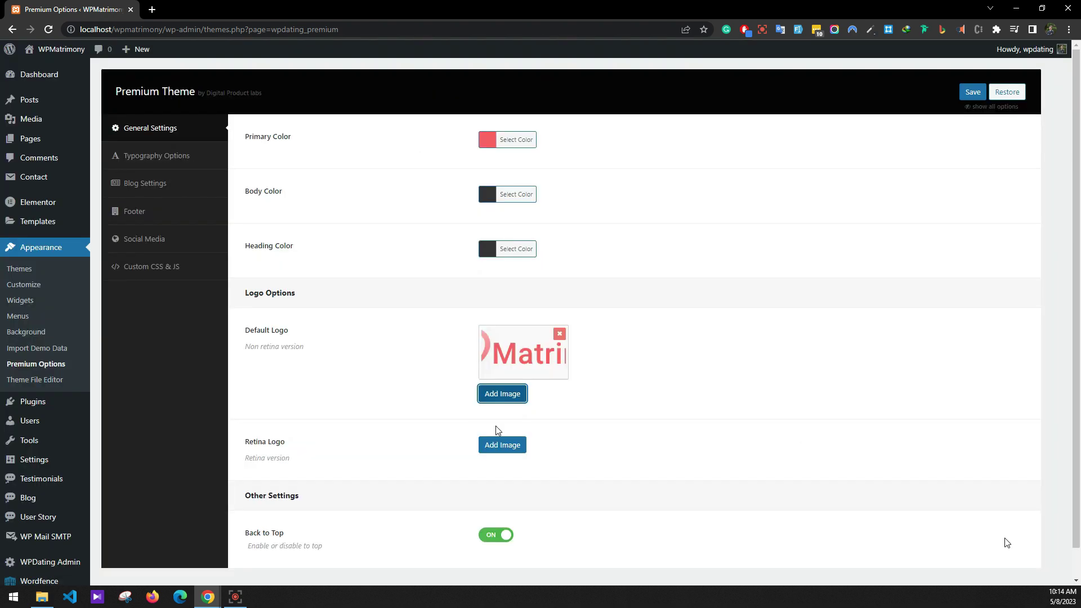
left_click(500, 443)
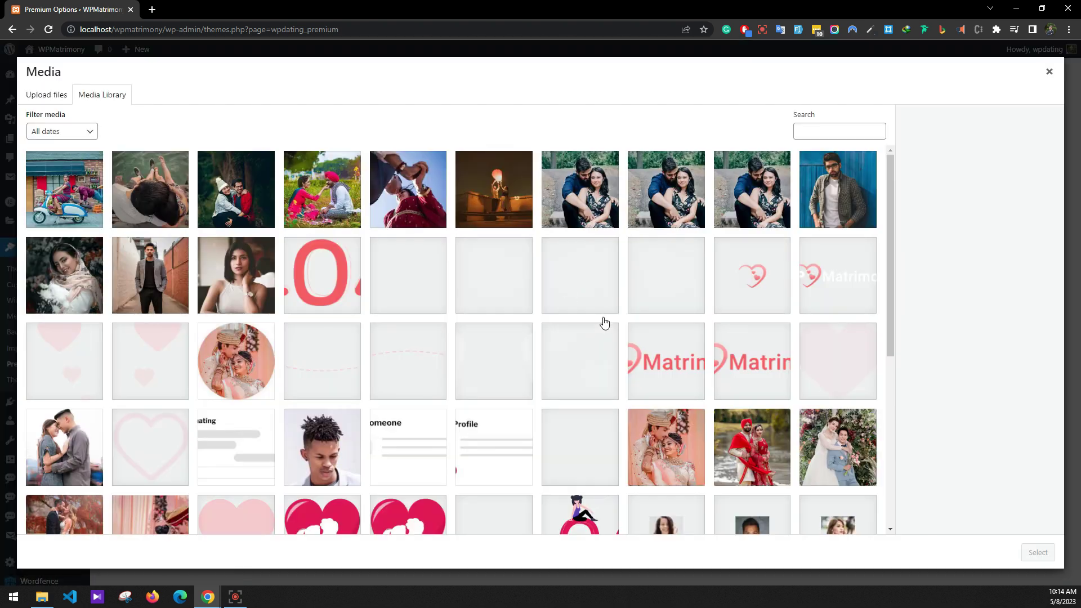
left_click(655, 347)
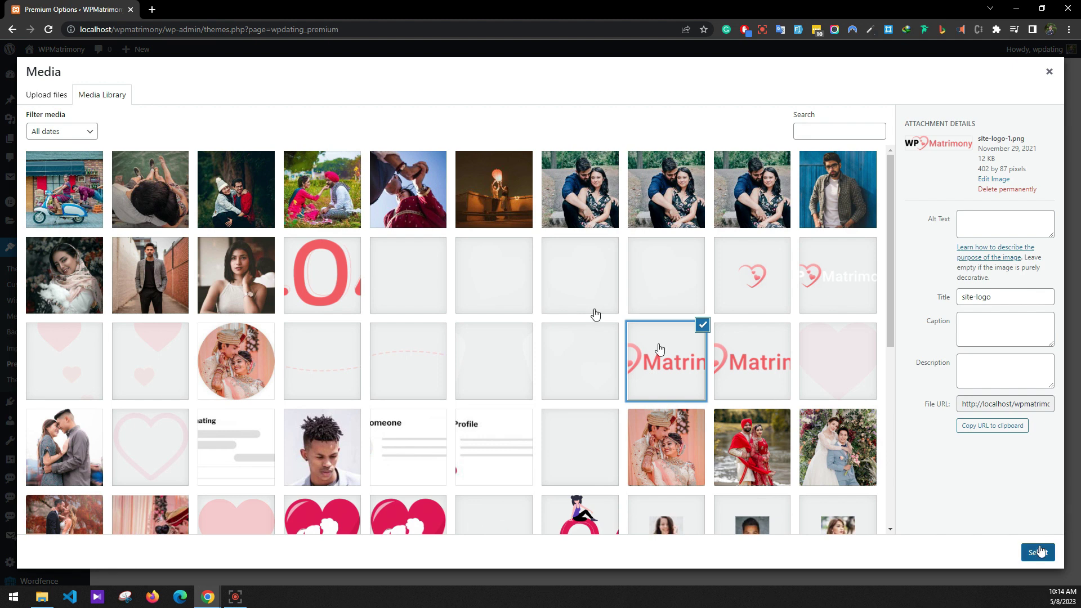
left_click(1040, 552)
left_click(967, 82)
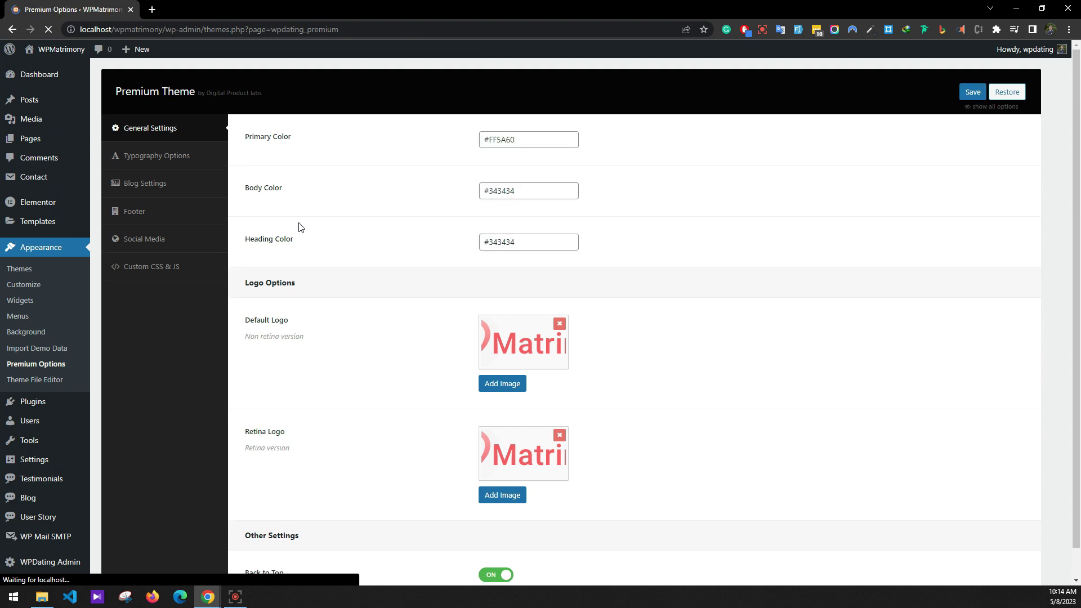
Set the heart image as footer logo, change the copyright name to WPMatrimony, and save.
left_click(173, 219)
left_click(518, 305)
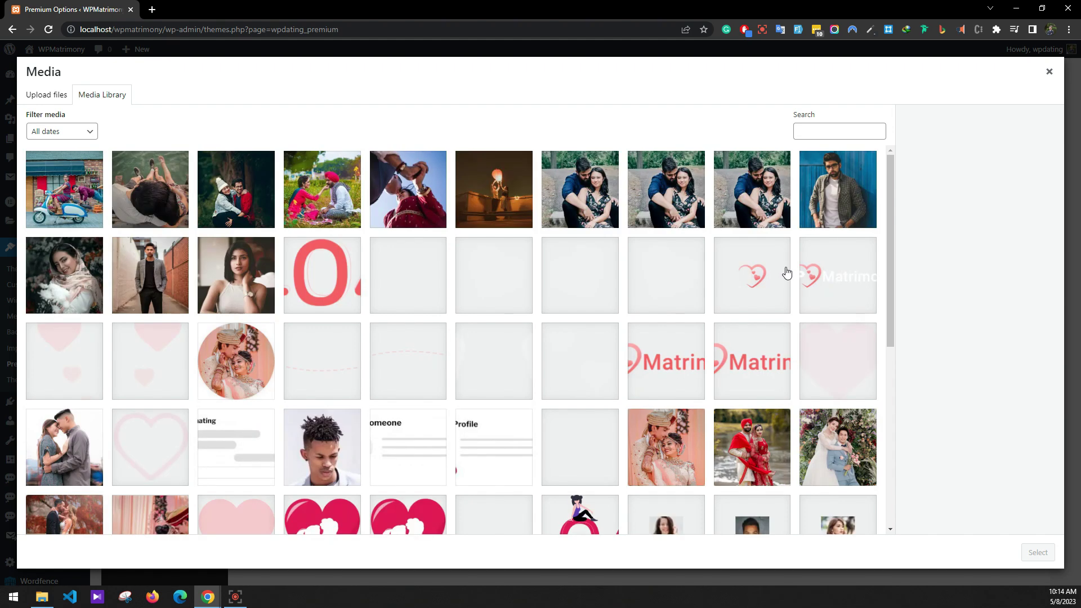
left_click(808, 273)
left_click(1028, 550)
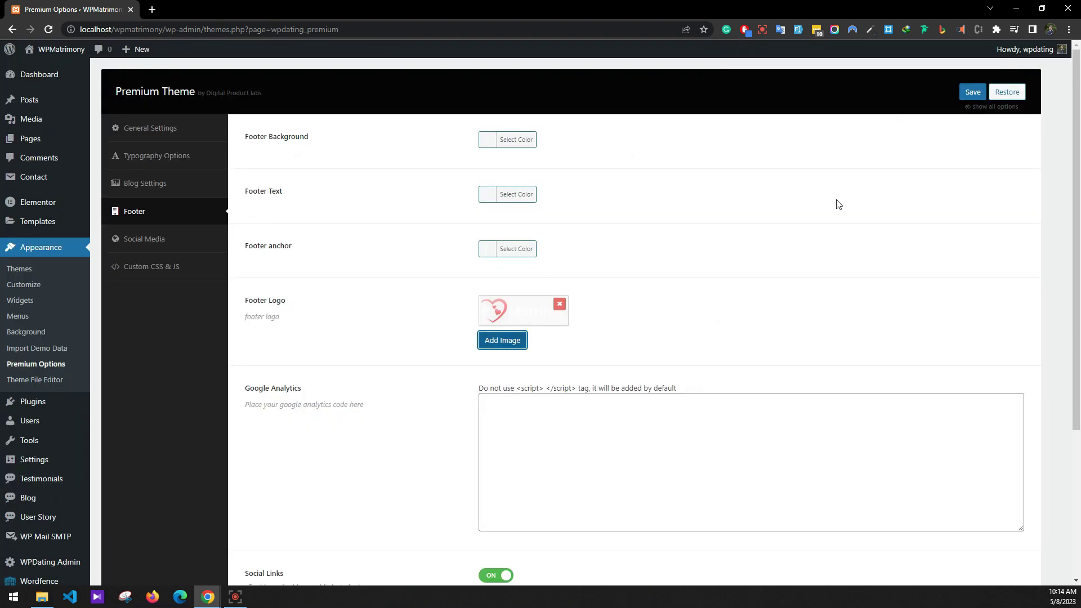
scroll(803, 283, "down", 4)
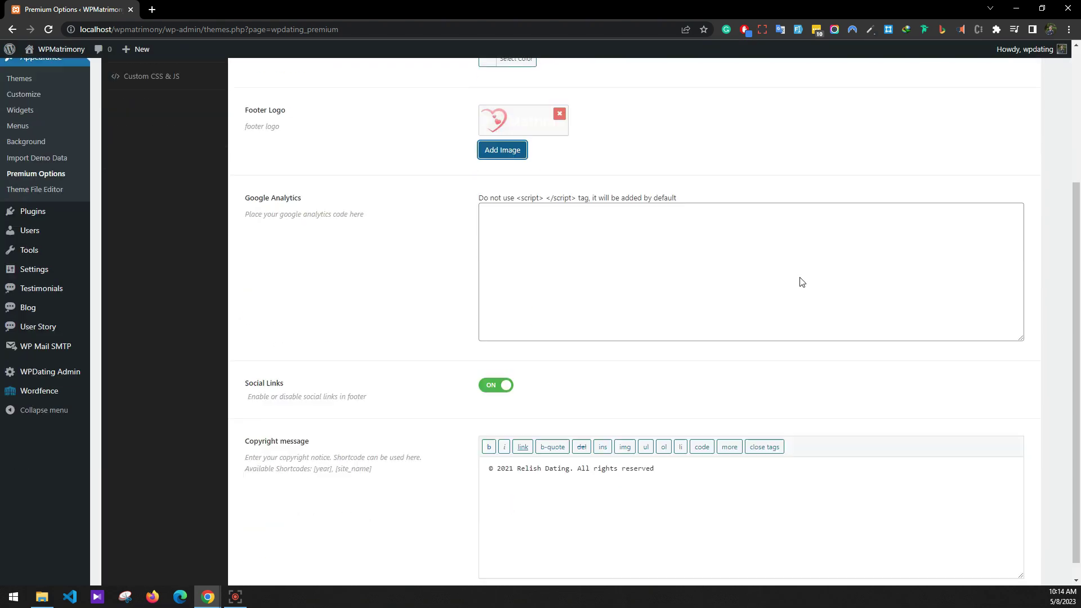
left_click(510, 451)
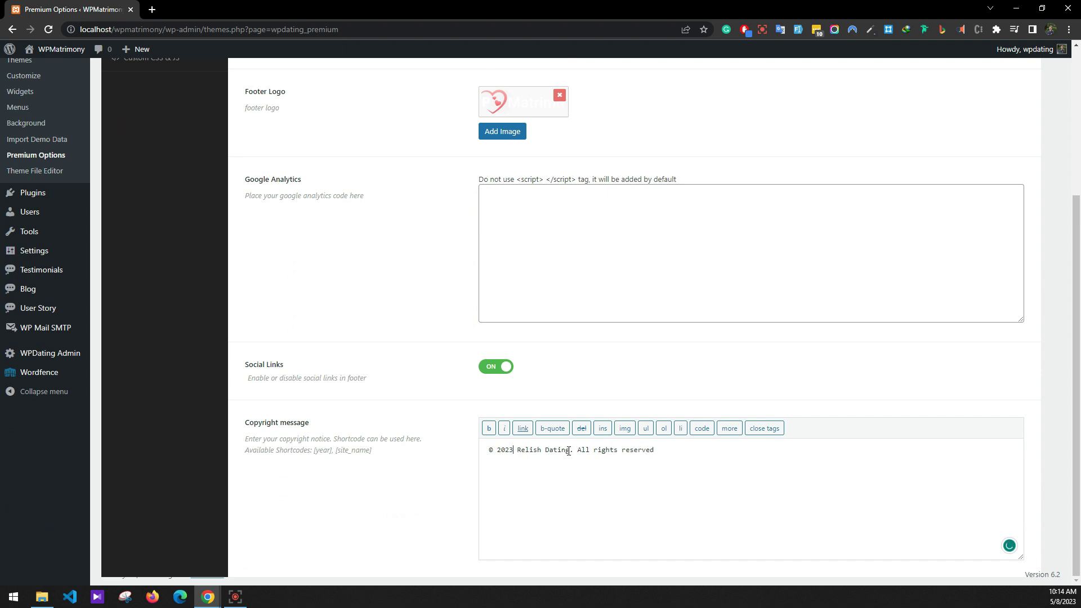
left_click_drag(569, 451, 521, 448)
type("WP")
type("Matrimony")
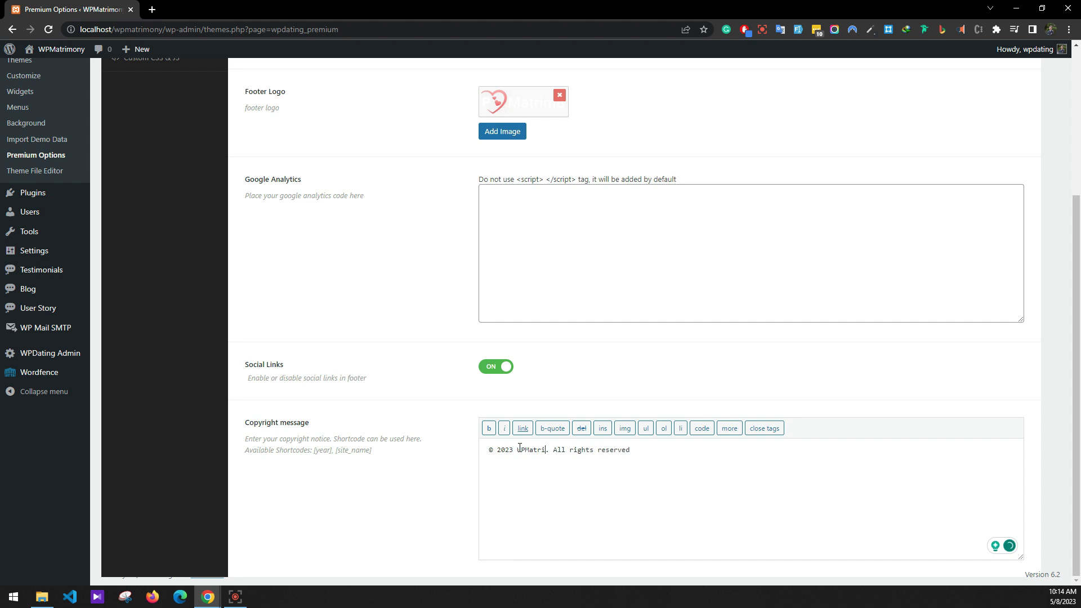
scroll(547, 397, "up", 4)
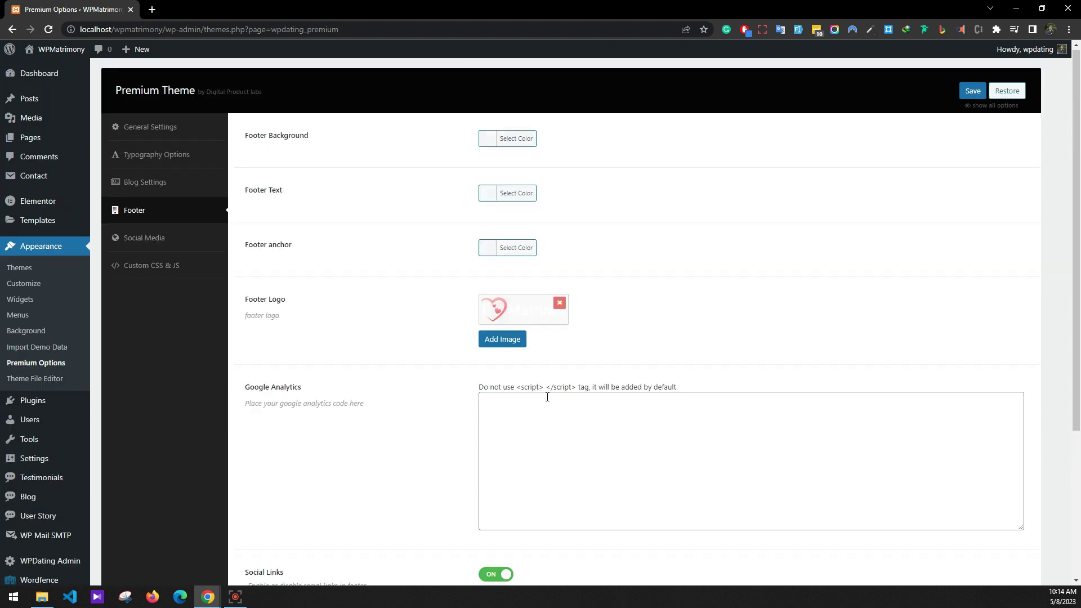
left_click(962, 94)
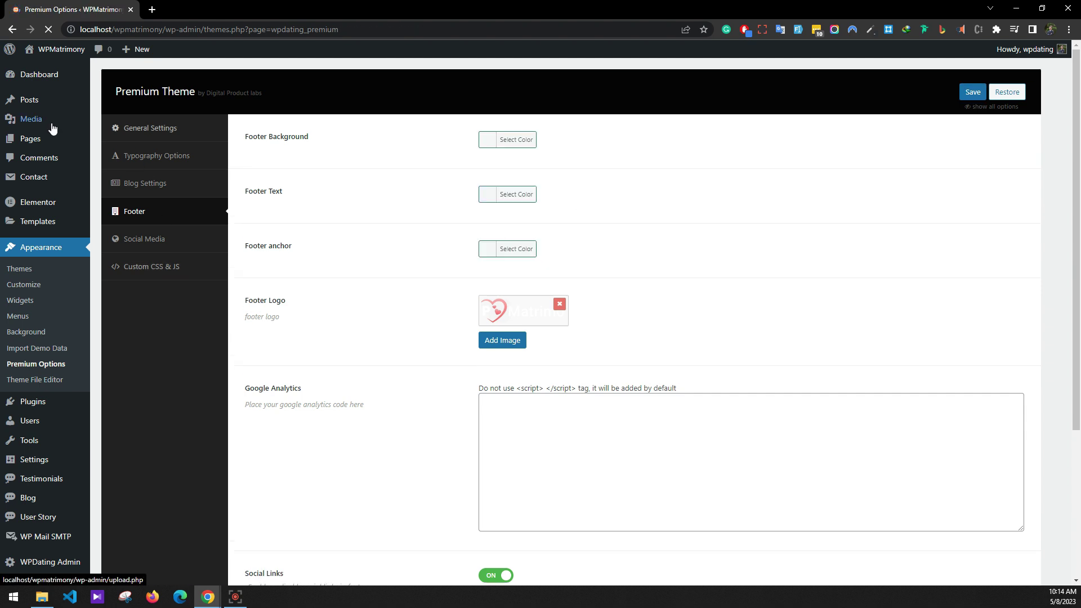
Move the duplicate Members page from the Pages list to the trash.
mouse_move(42, 139)
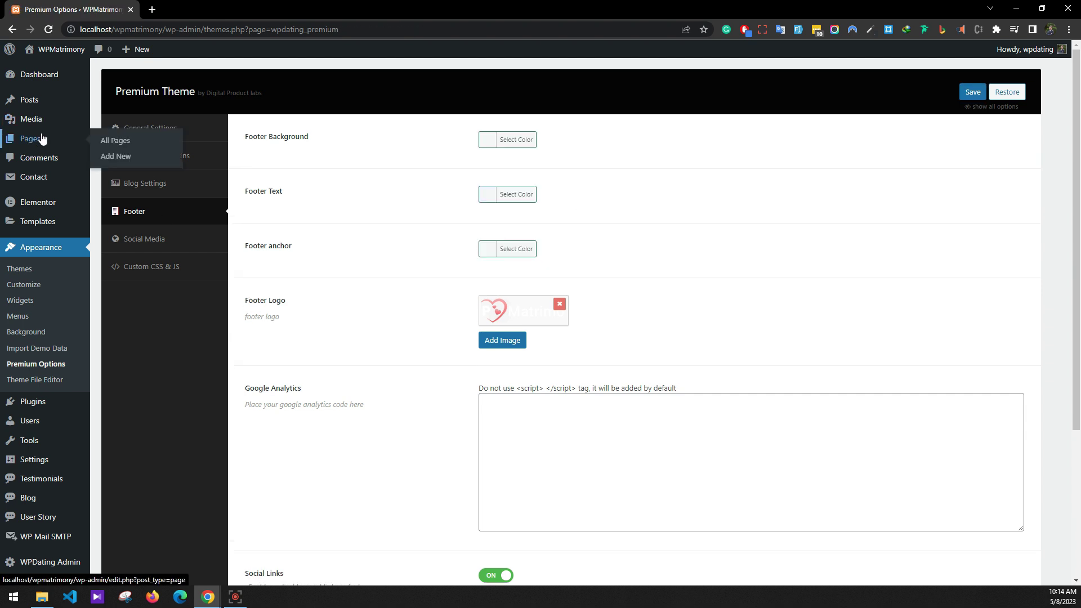
left_click(98, 145)
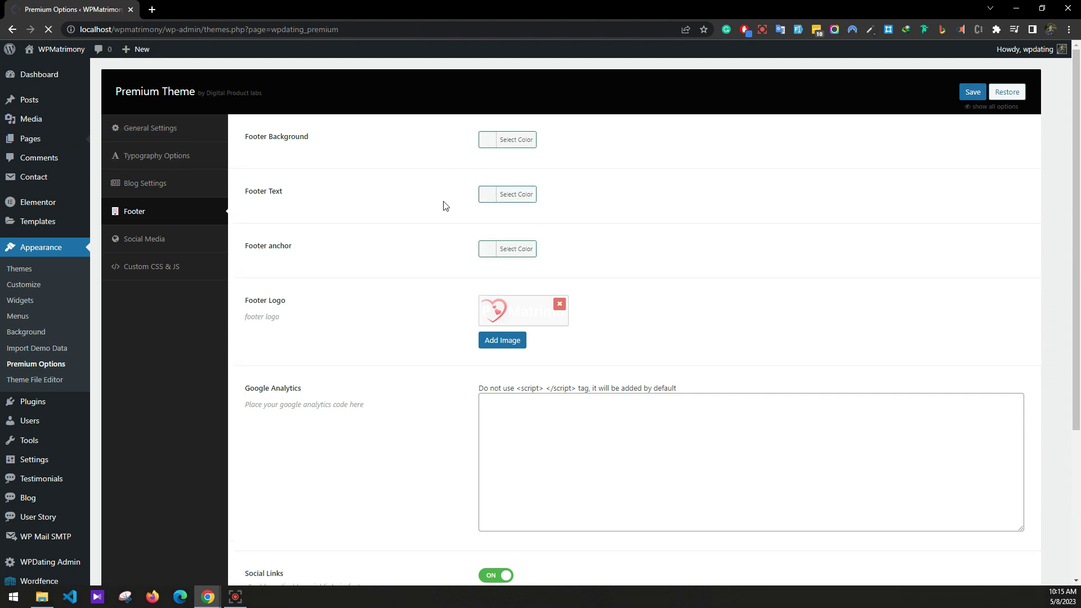
scroll(355, 206, "down", 2)
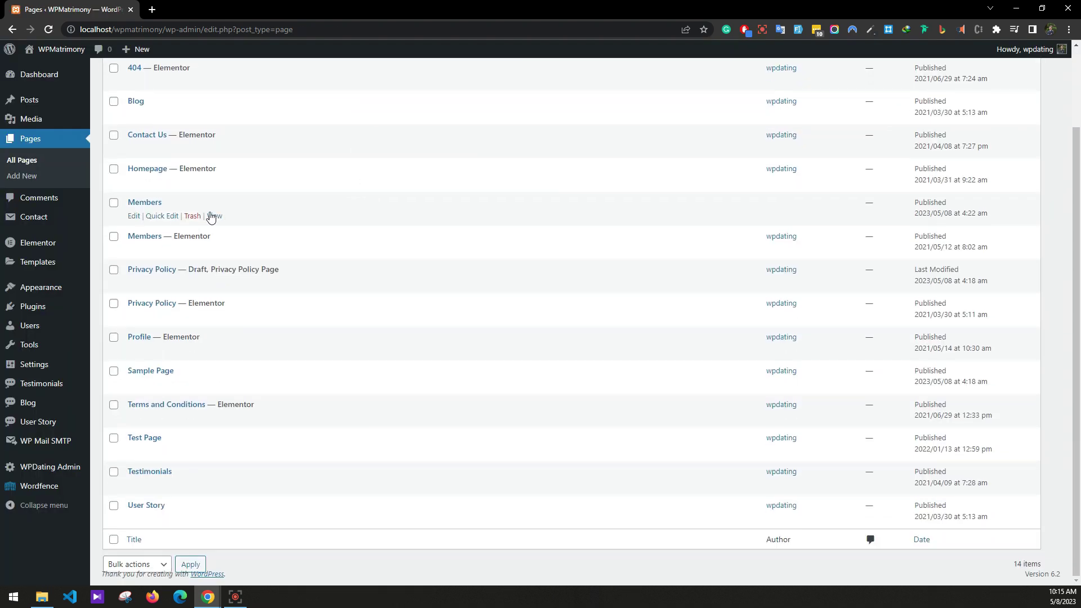
left_click(192, 216)
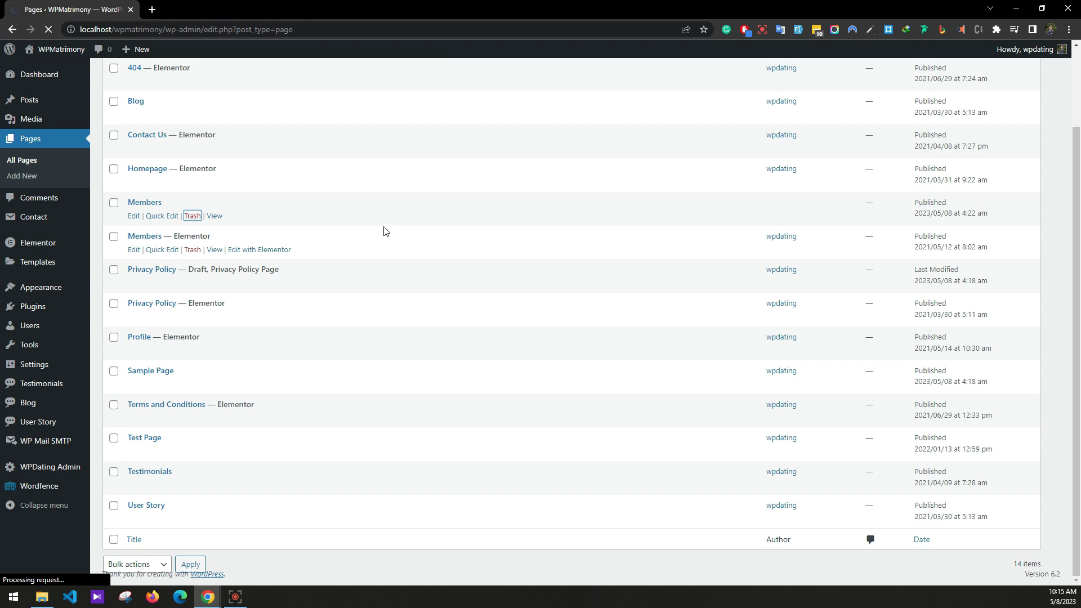
scroll(386, 232, "up", 1)
scroll(382, 232, "down", 1)
scroll(271, 241, "down", 1)
scroll(261, 252, "up", 1)
Open the Members and Profile page editors in new browser tabs.
right_click(134, 344)
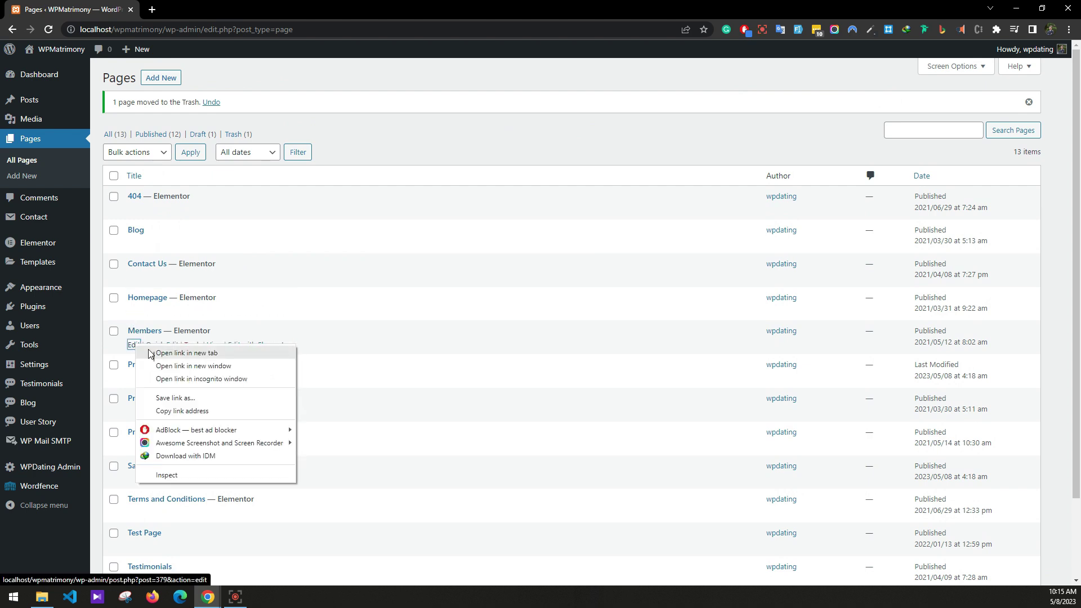
left_click(143, 357)
scroll(143, 394, "down", 2)
right_click(135, 354)
left_click(149, 362)
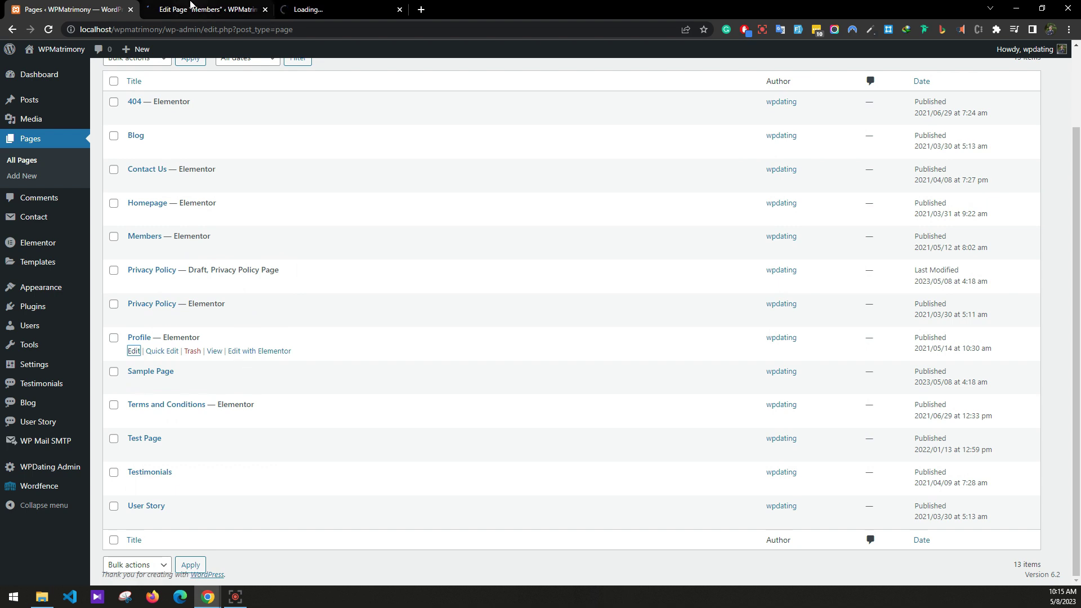
Check the Members page type, update the Members page and close its editor.
key("ctrl+Tab")
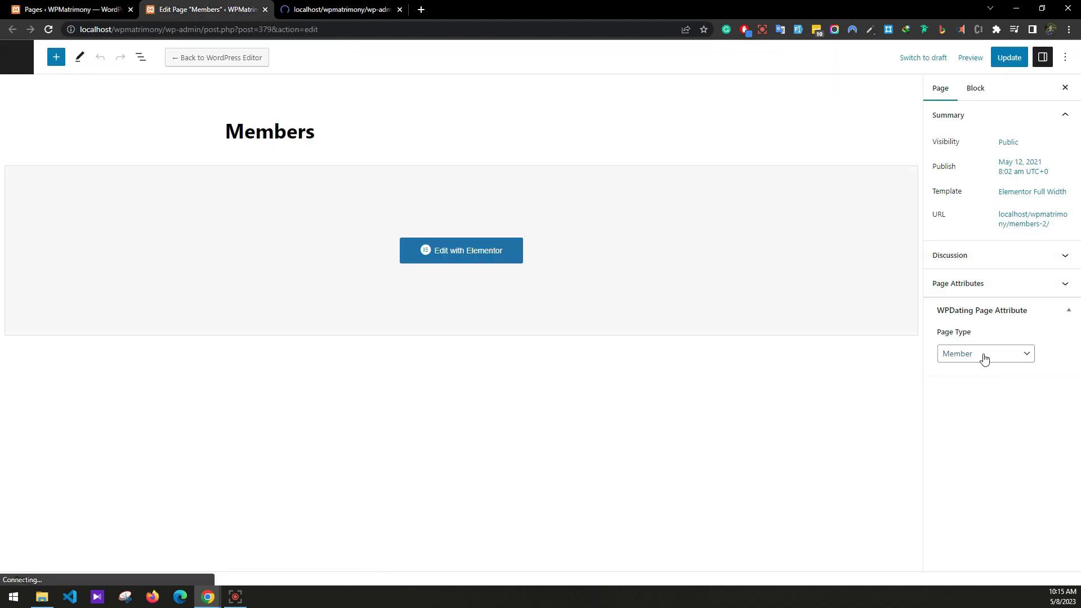
left_click(985, 359)
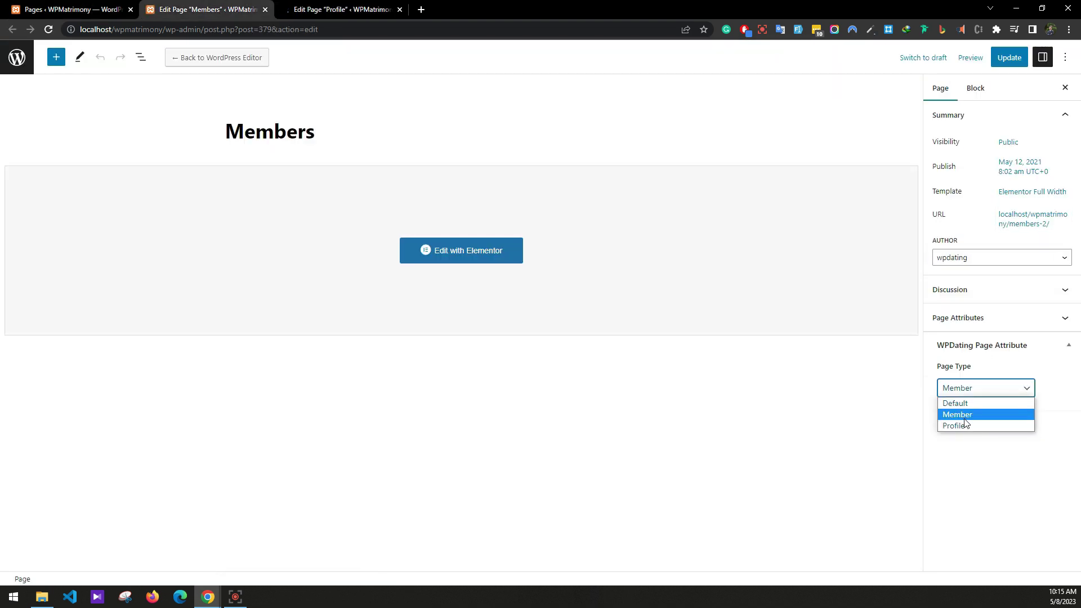
left_click(1011, 58)
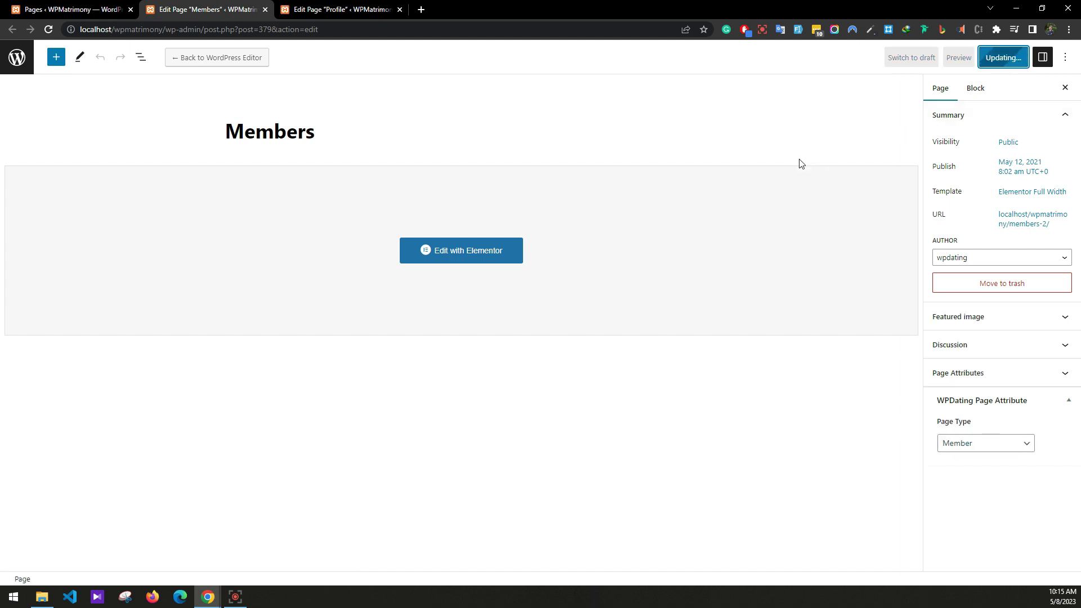
left_click(265, 10)
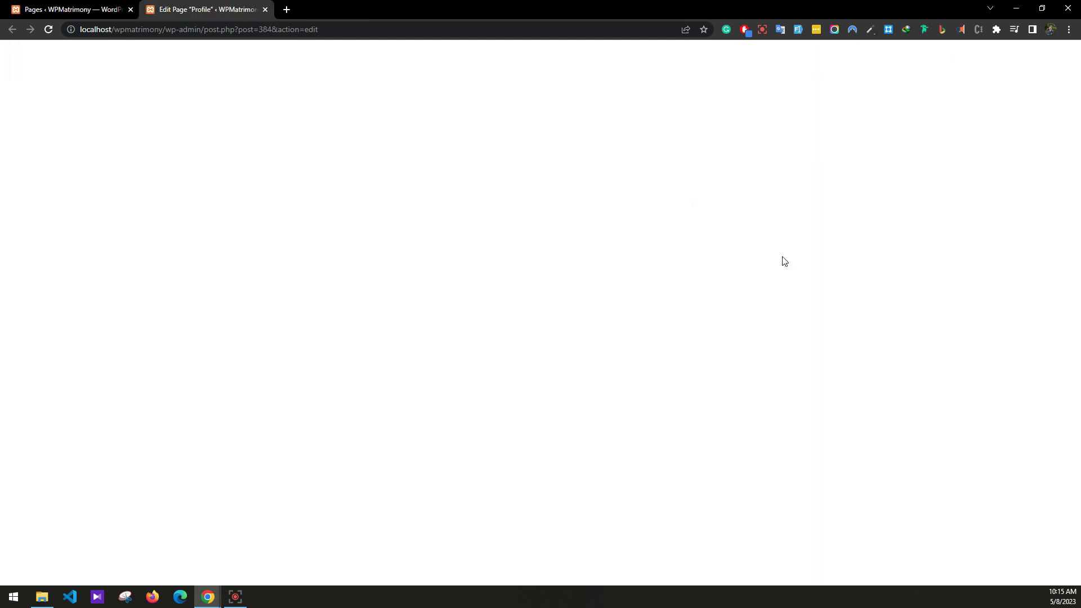
Update the Profile page with page type Profile and return to the Pages list.
left_click(973, 445)
left_click(978, 449)
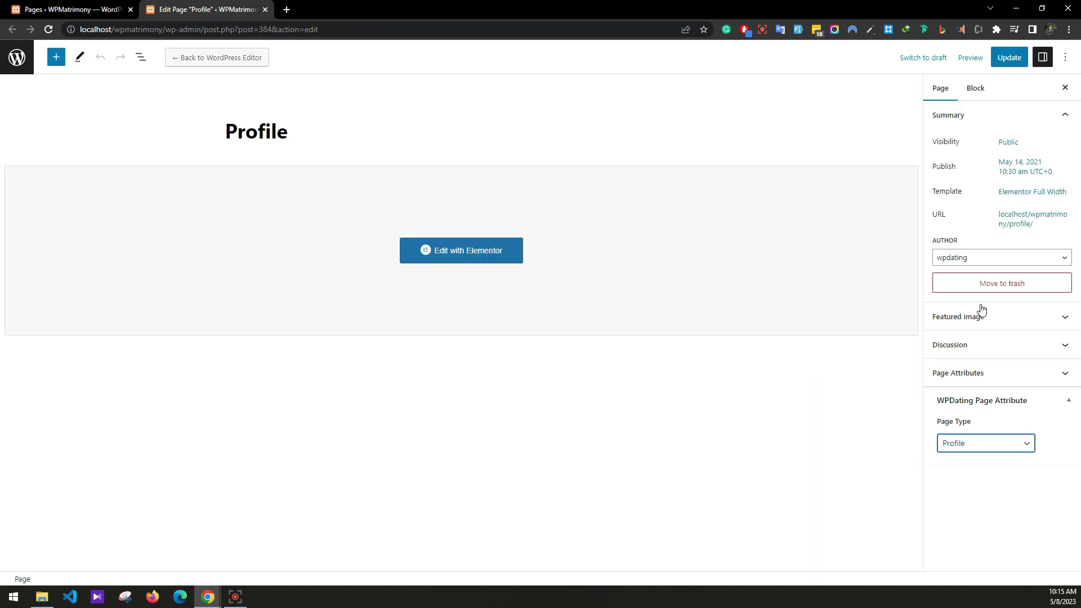
left_click(1008, 59)
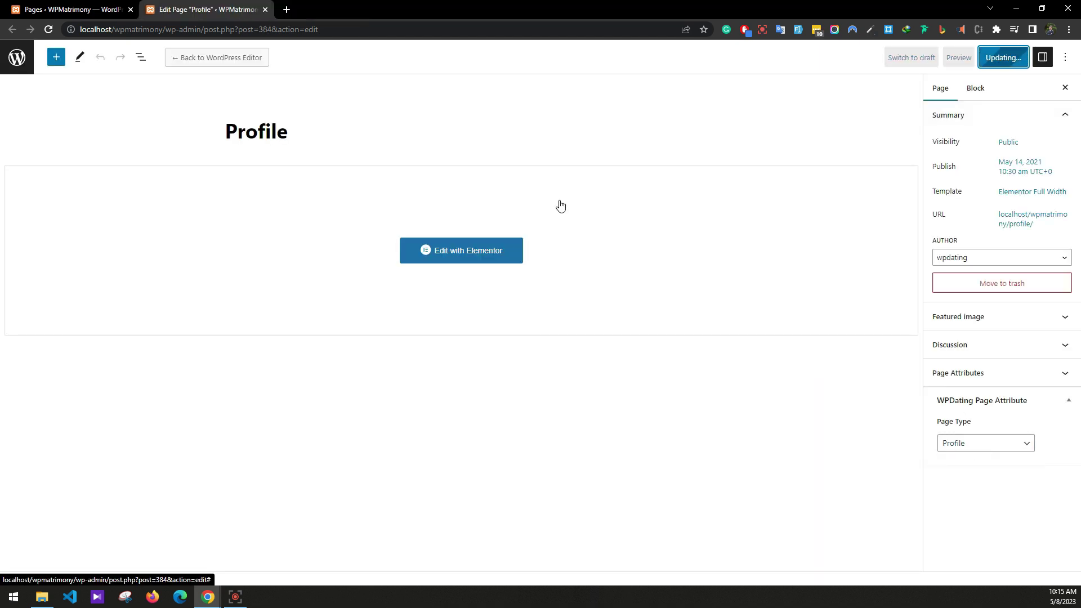
left_click(265, 9)
scroll(174, 235, "up", 2)
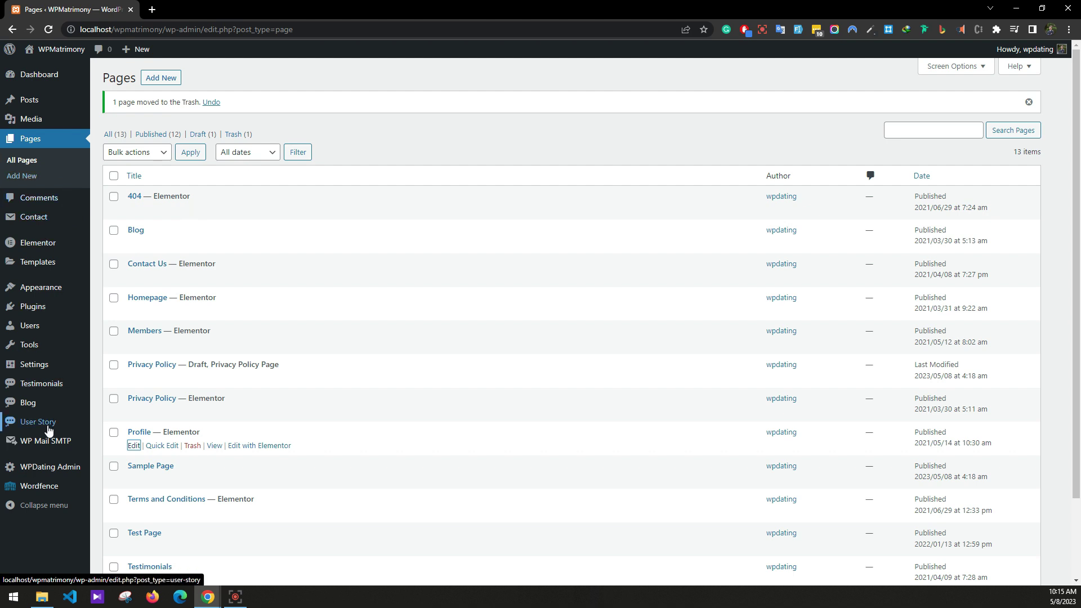
In Reading settings, choose a static page with Homepage as homepage and Blog as posts page, and save.
mouse_move(34, 365)
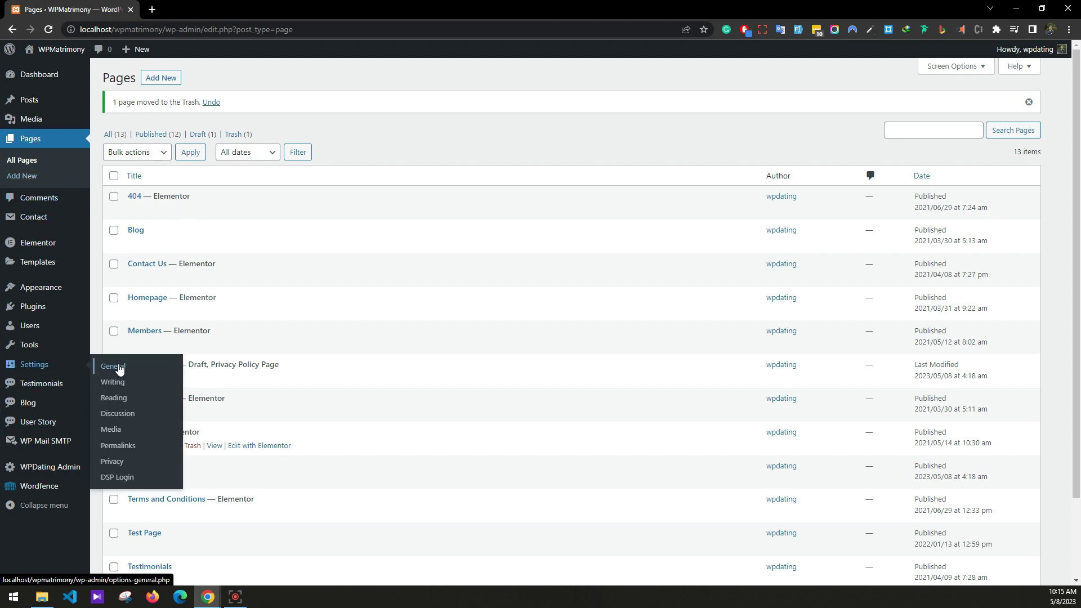
left_click(128, 399)
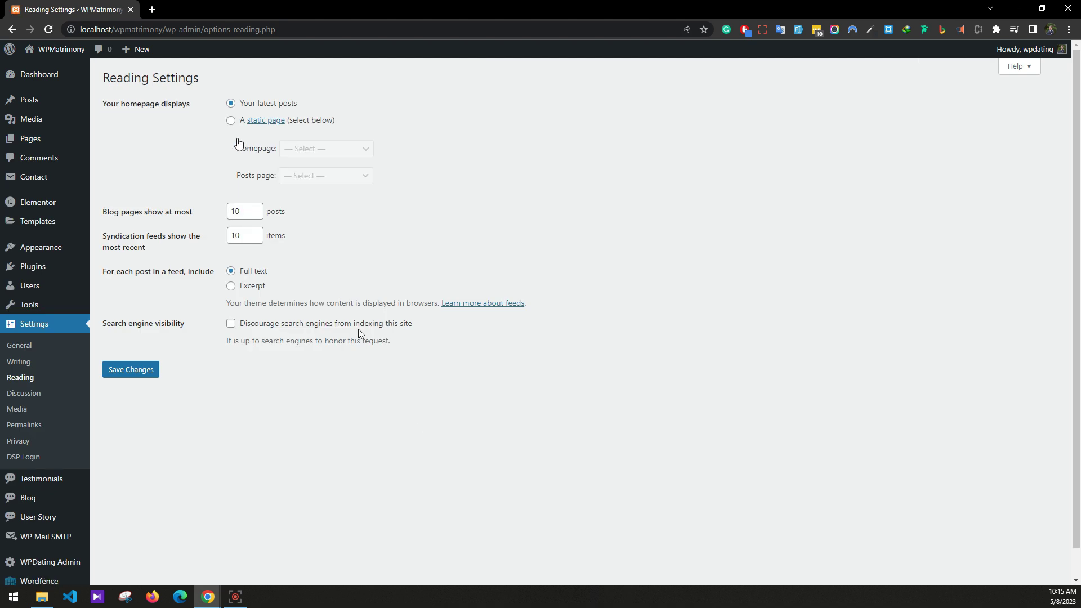
left_click(233, 123)
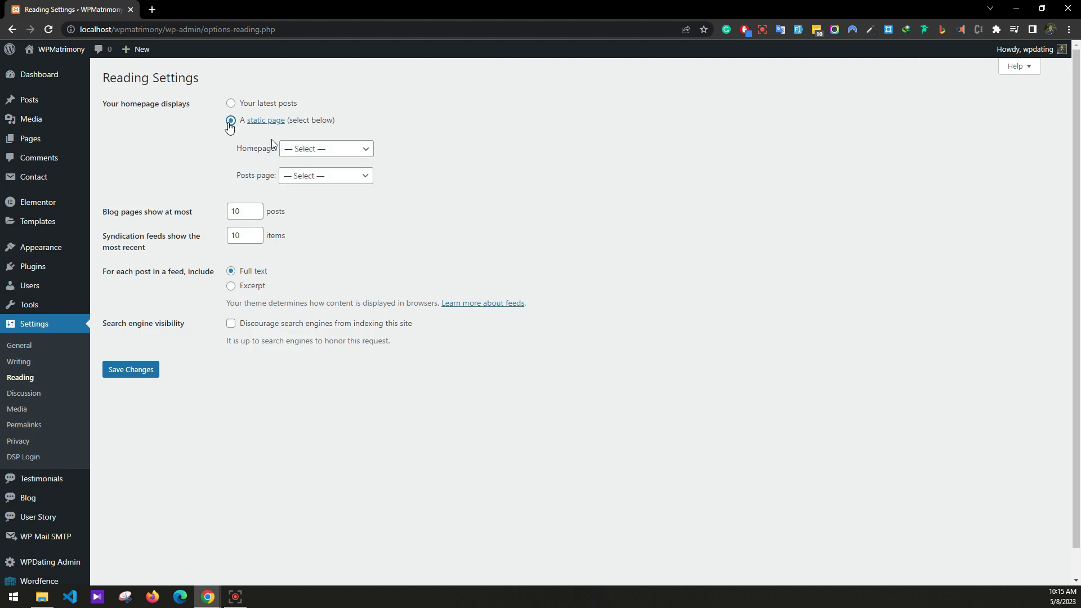
left_click(326, 149)
left_click(332, 209)
left_click(328, 179)
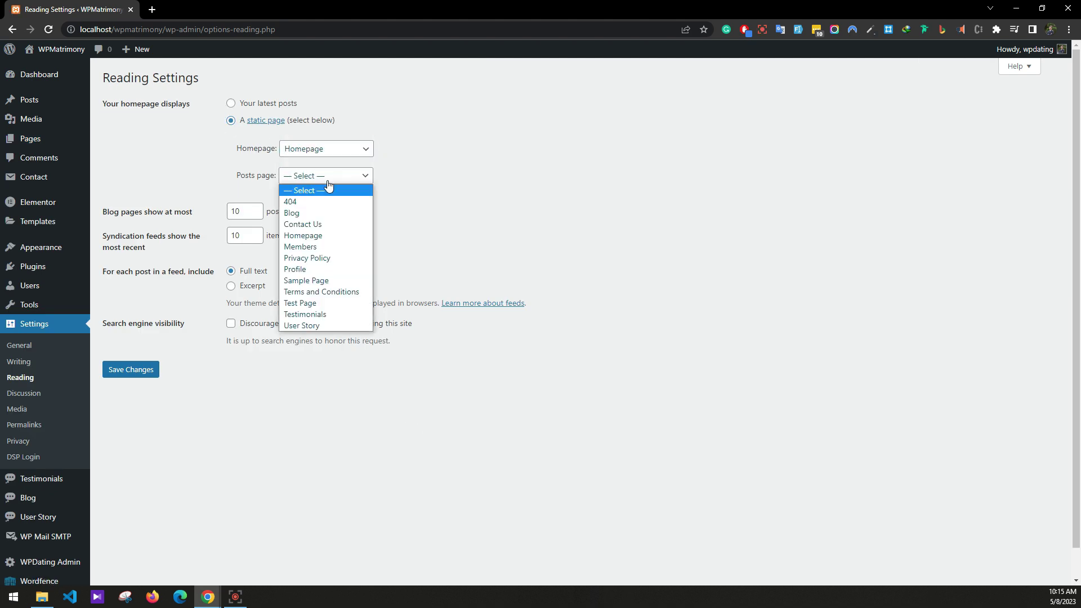
left_click(299, 213)
left_click(131, 370)
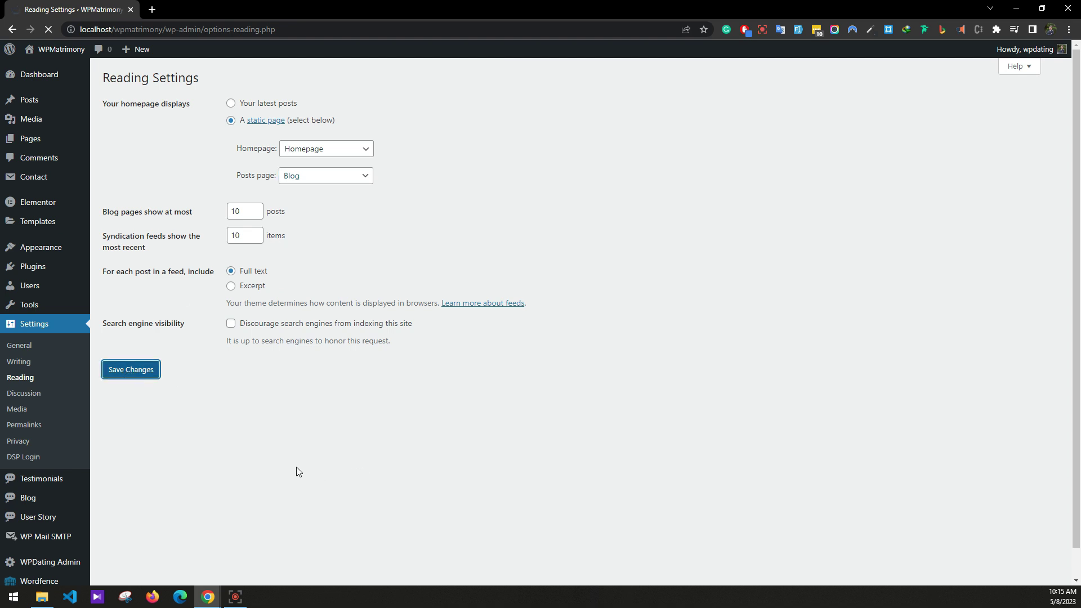
Open the Customizer link in a new browser tab.
mouse_move(52, 249)
right_click(107, 267)
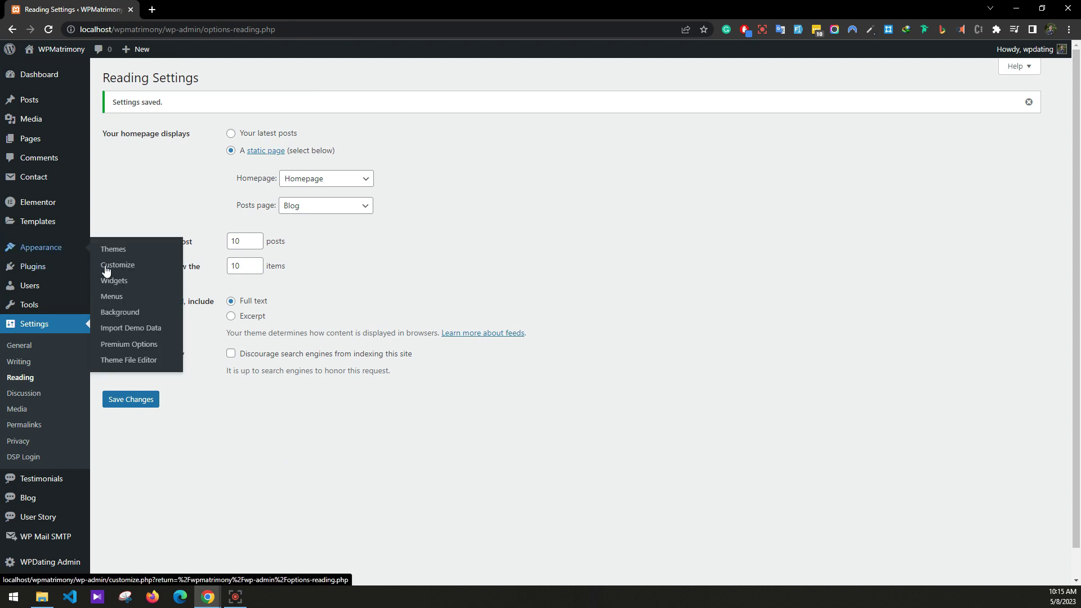
left_click(132, 275)
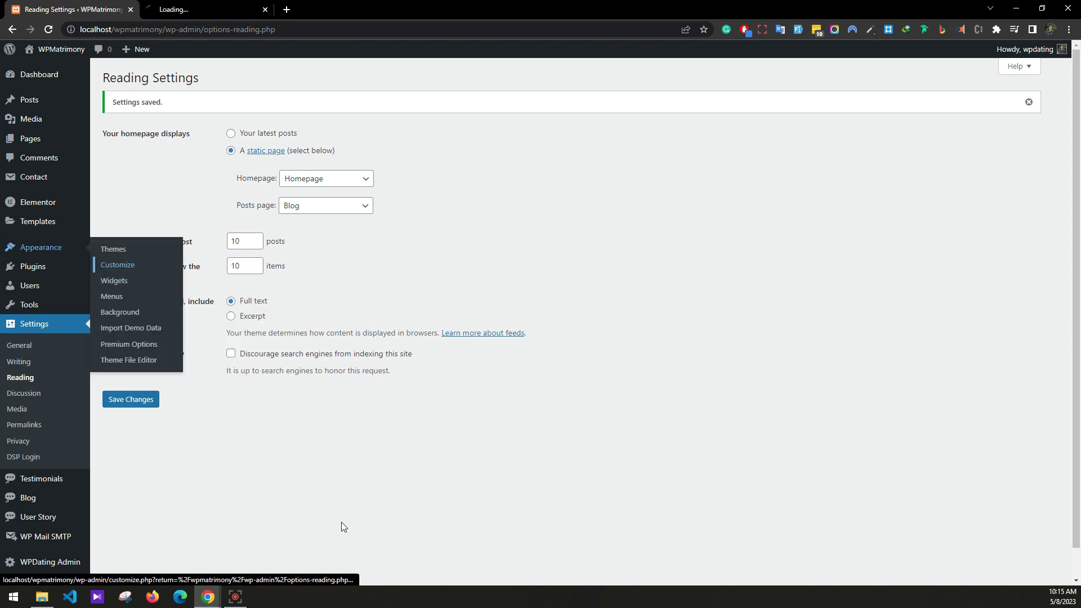
In Customizer Menus, assign footer-bottom-menu to Footer Menu and main menu to Primary.
left_click(203, 4)
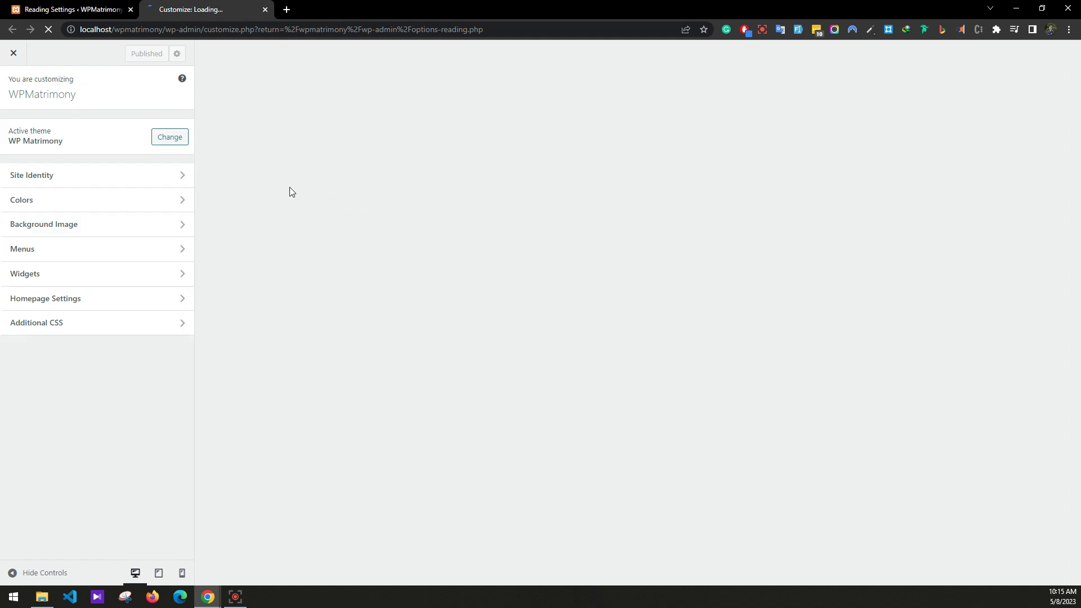
left_click(84, 261)
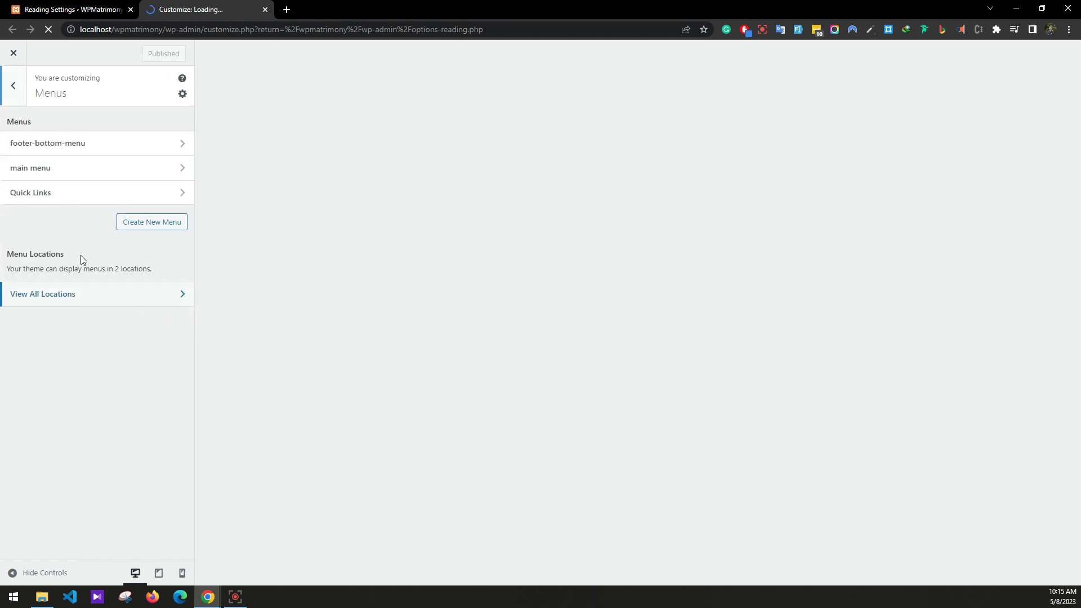
left_click(54, 150)
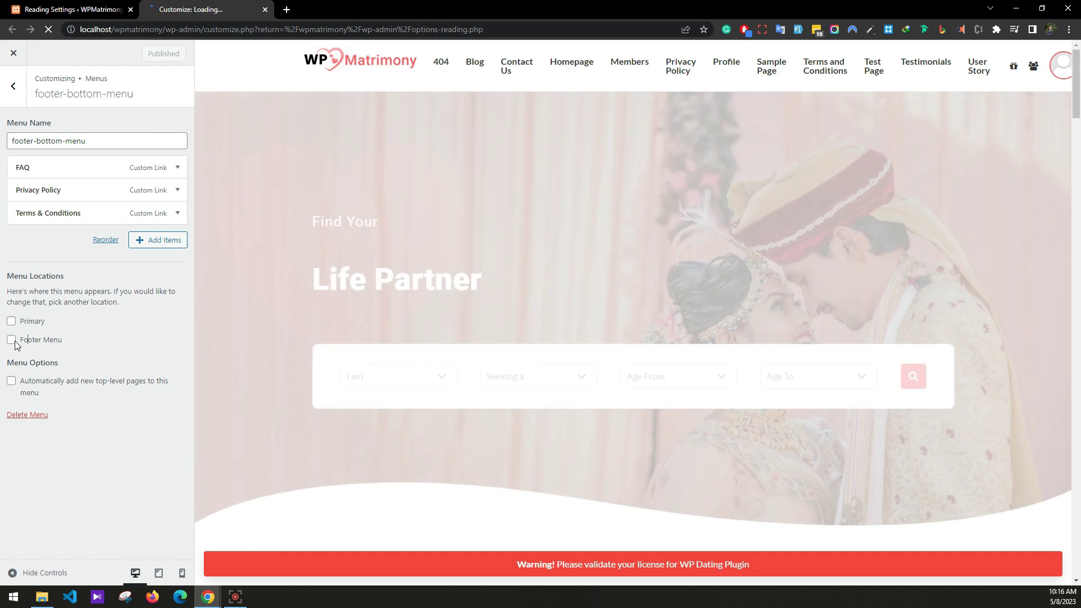
left_click(11, 340)
left_click(13, 86)
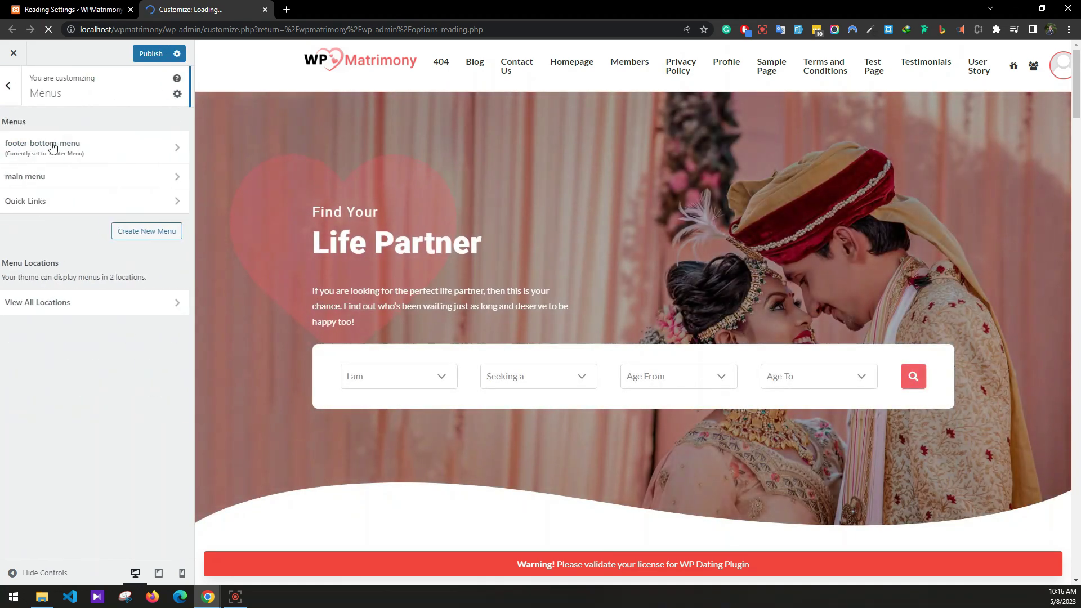
left_click(48, 184)
left_click(11, 390)
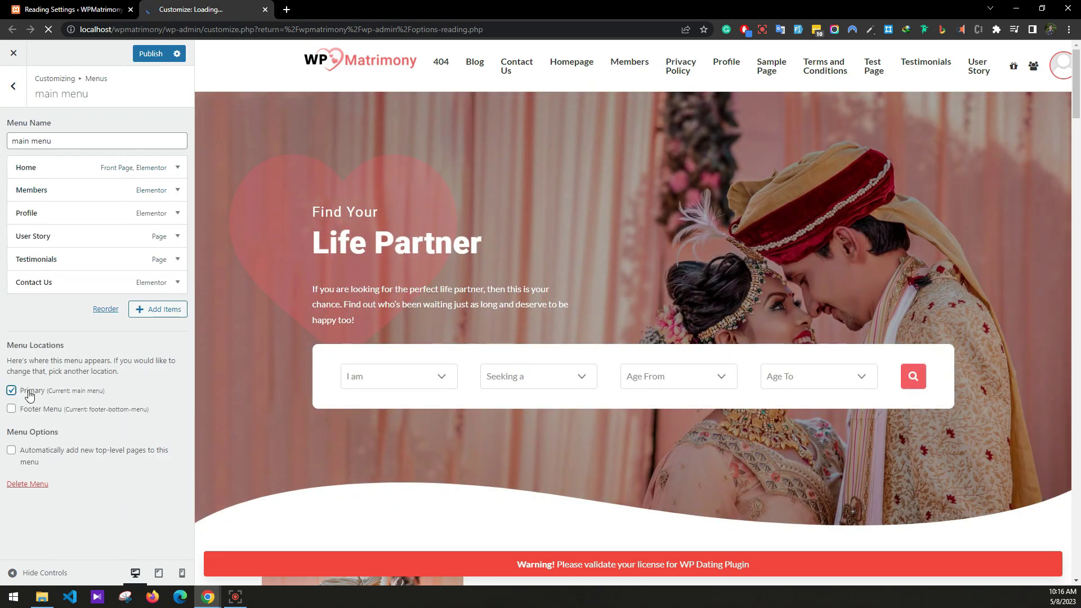
left_click(17, 93)
left_click(15, 90)
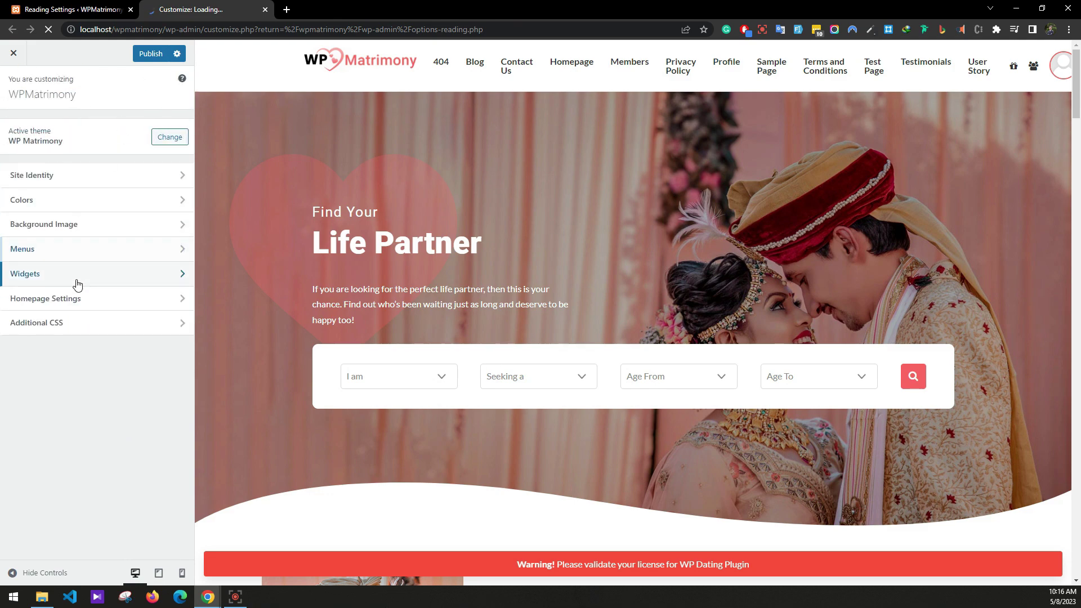
Delete the Archives list block from the Site Information widget area, leaving Categories.
left_click(77, 285)
scroll(369, 241, "down", 15)
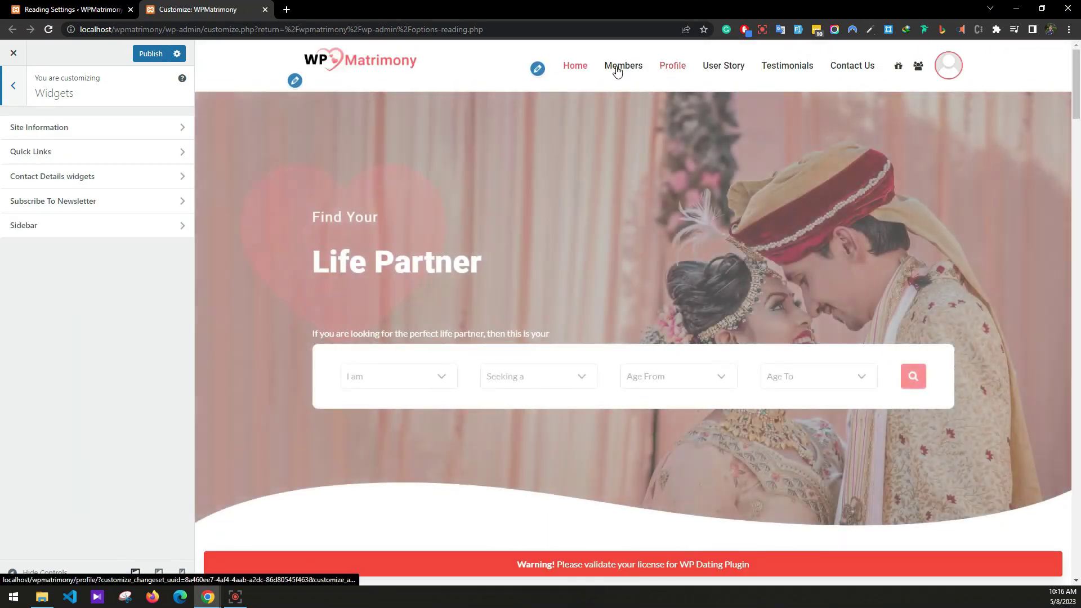
scroll(1061, 549, "down", 20)
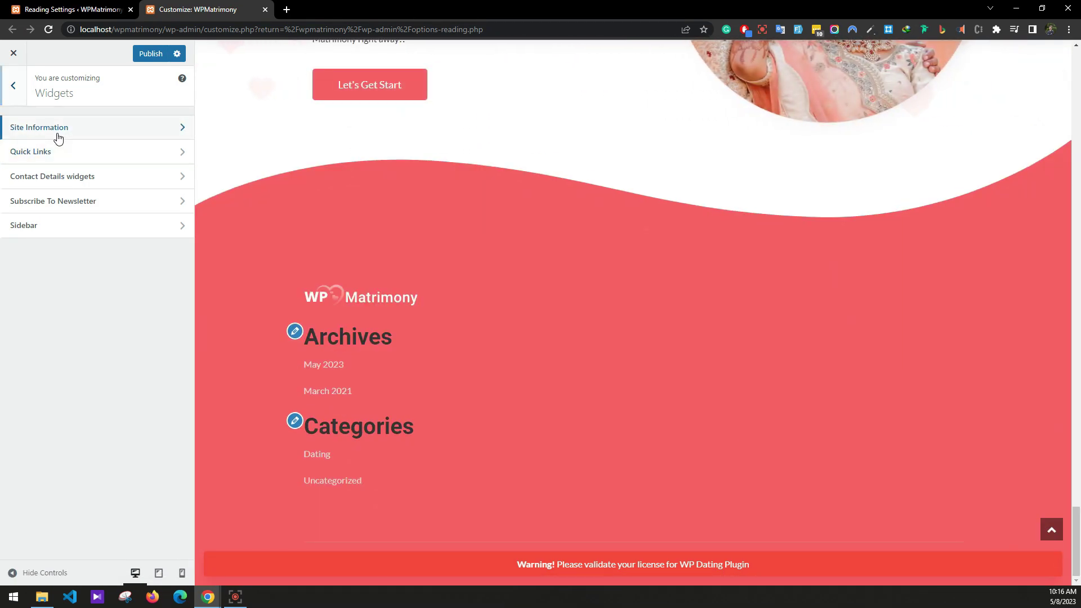
left_click(58, 134)
left_click(73, 193)
type("Zes")
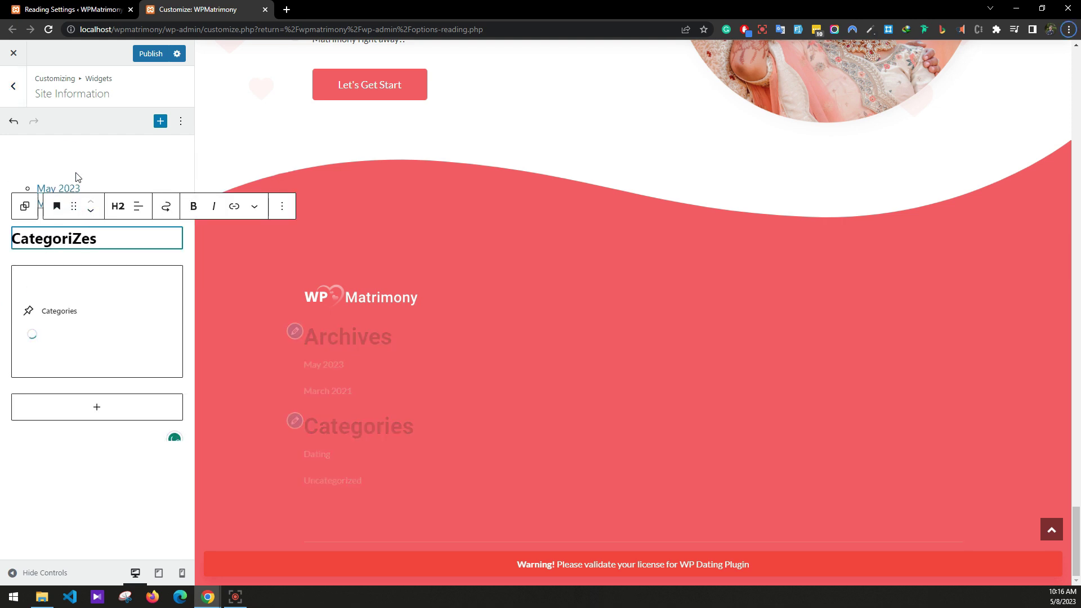
left_click(80, 188)
key("shift+alt+z")
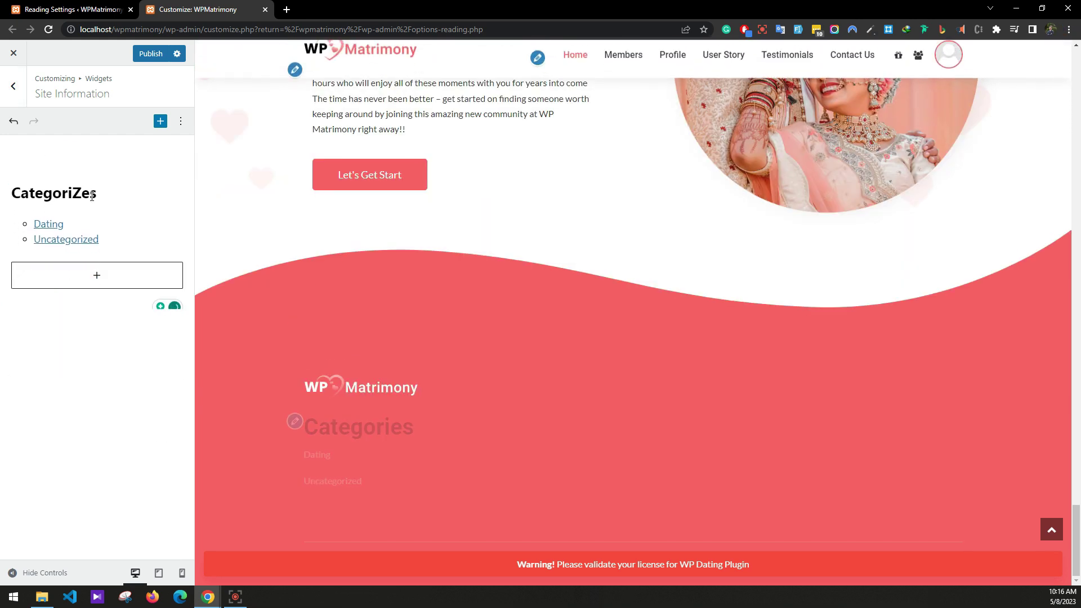
key("shift+alt+z")
left_click(13, 85)
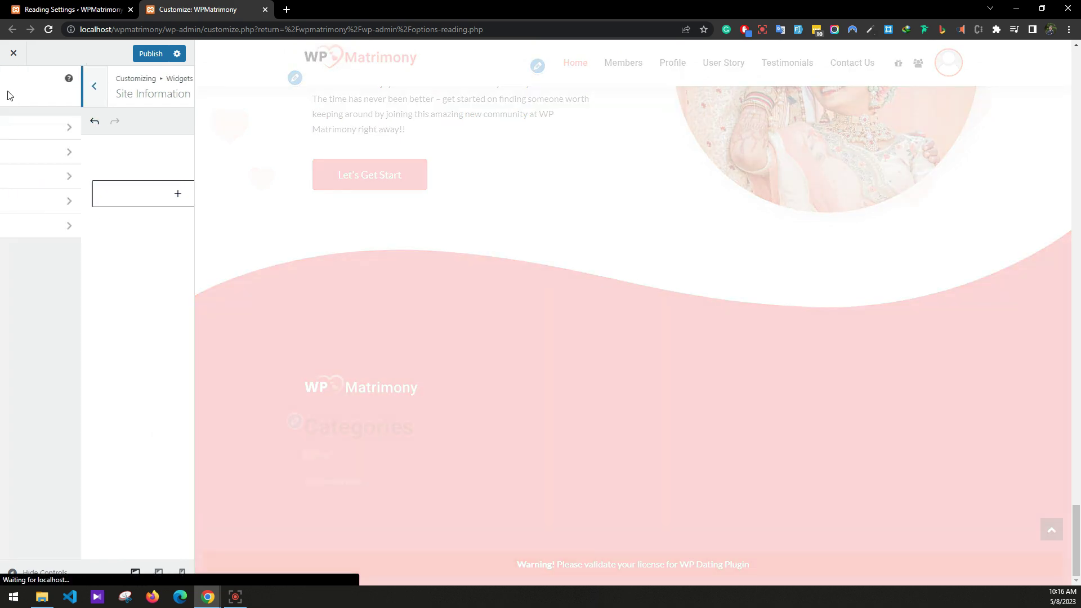
Add a Navigation Menu legacy widget titled 'Quick Links' showing the Quick Links menu.
left_click(73, 160)
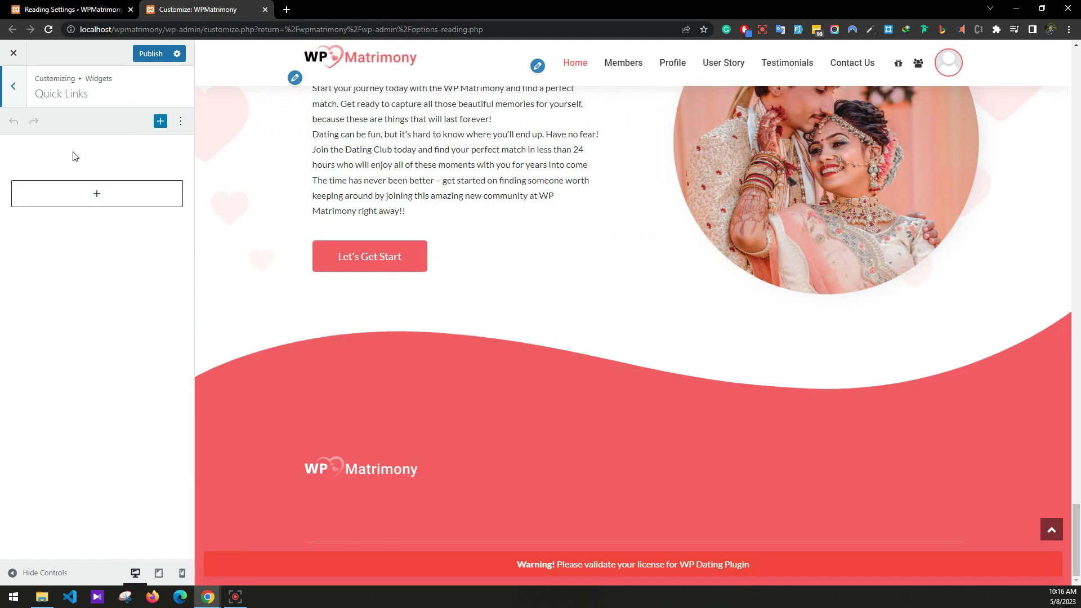
left_click(91, 192)
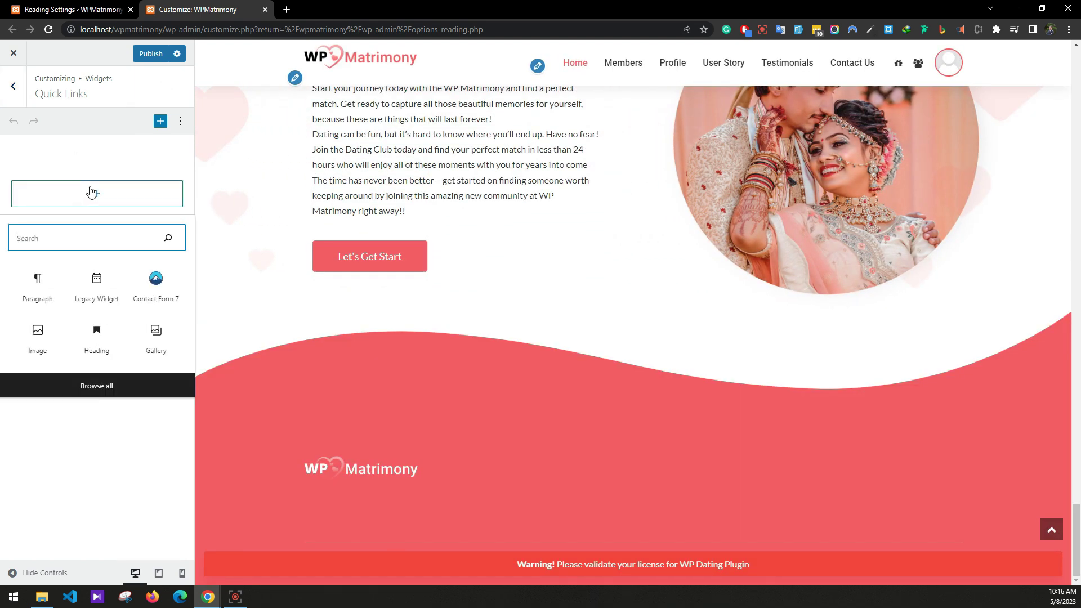
left_click(96, 282)
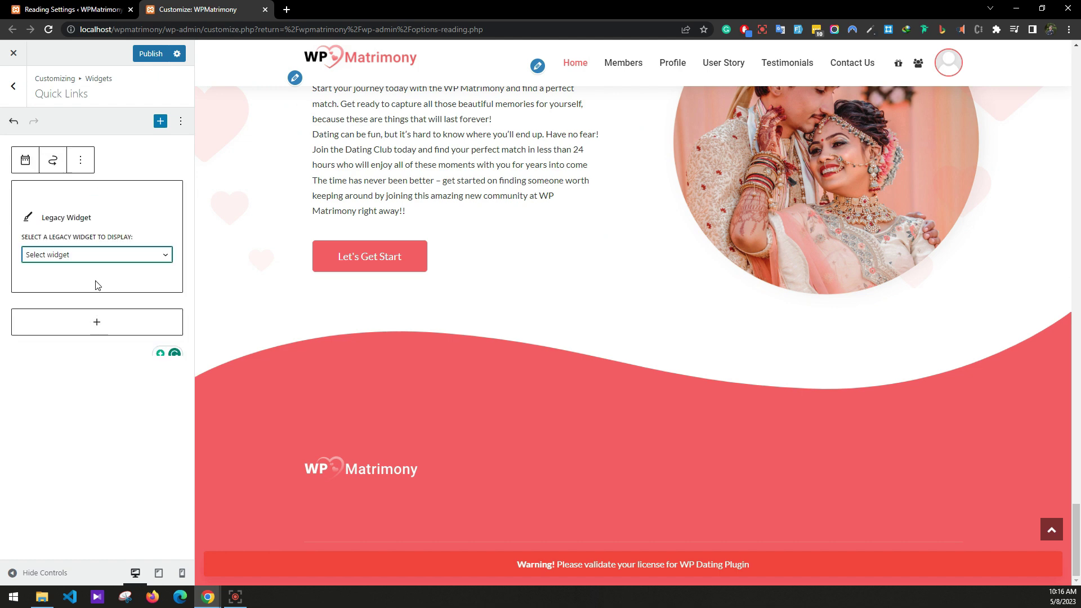
left_click(69, 255)
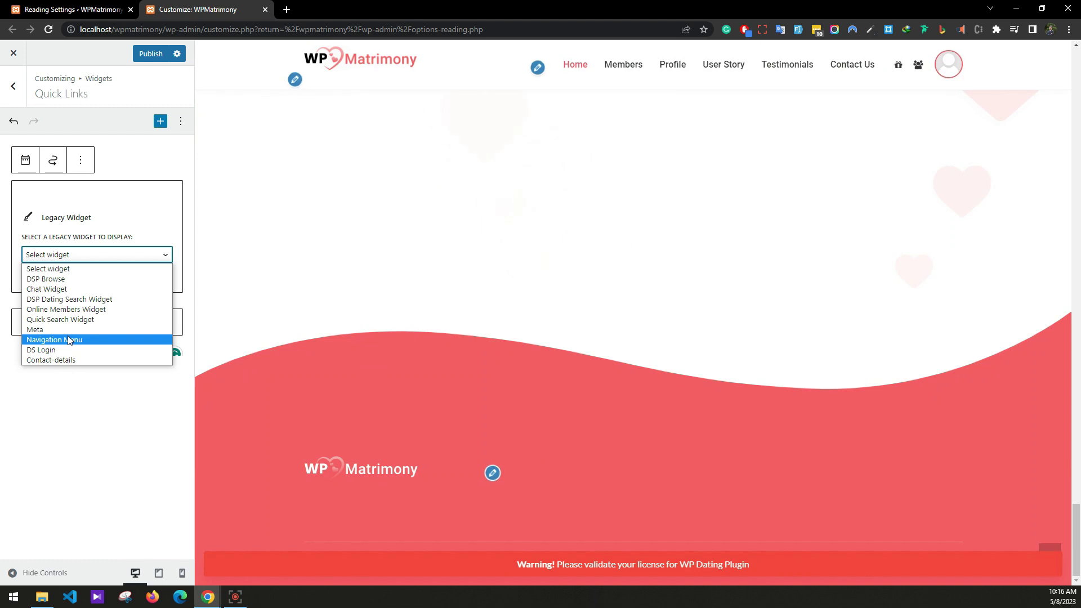
left_click(69, 340)
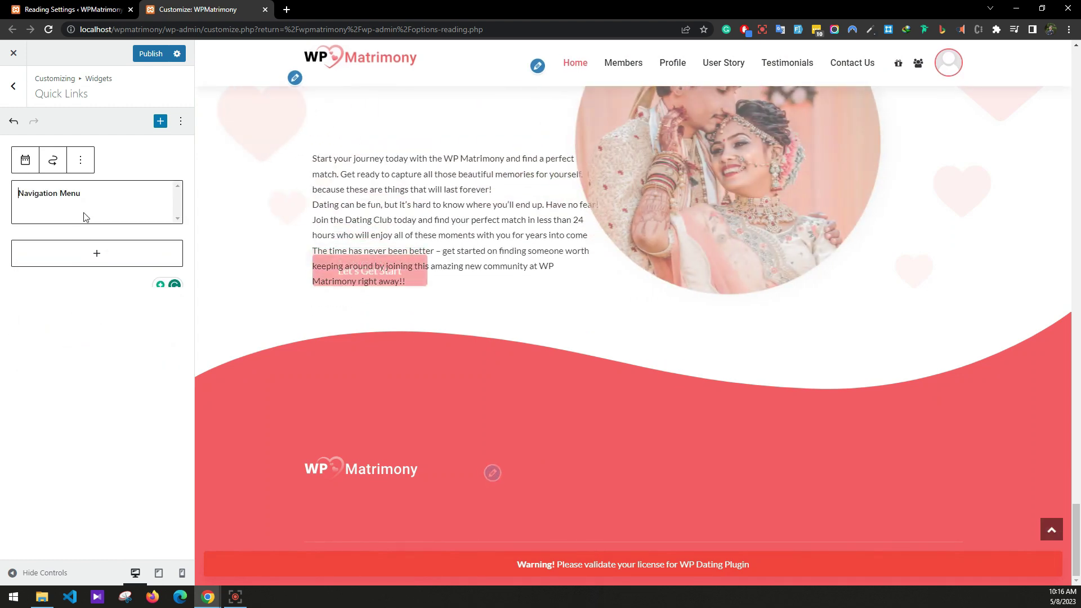
left_click(85, 237)
left_click(96, 265)
left_click(92, 280)
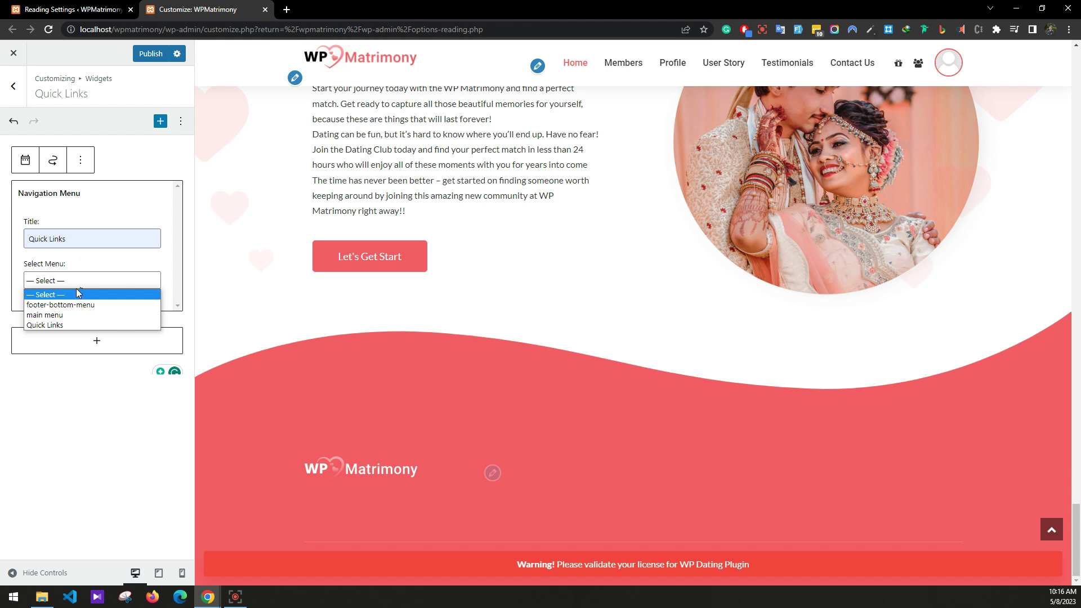
left_click(72, 325)
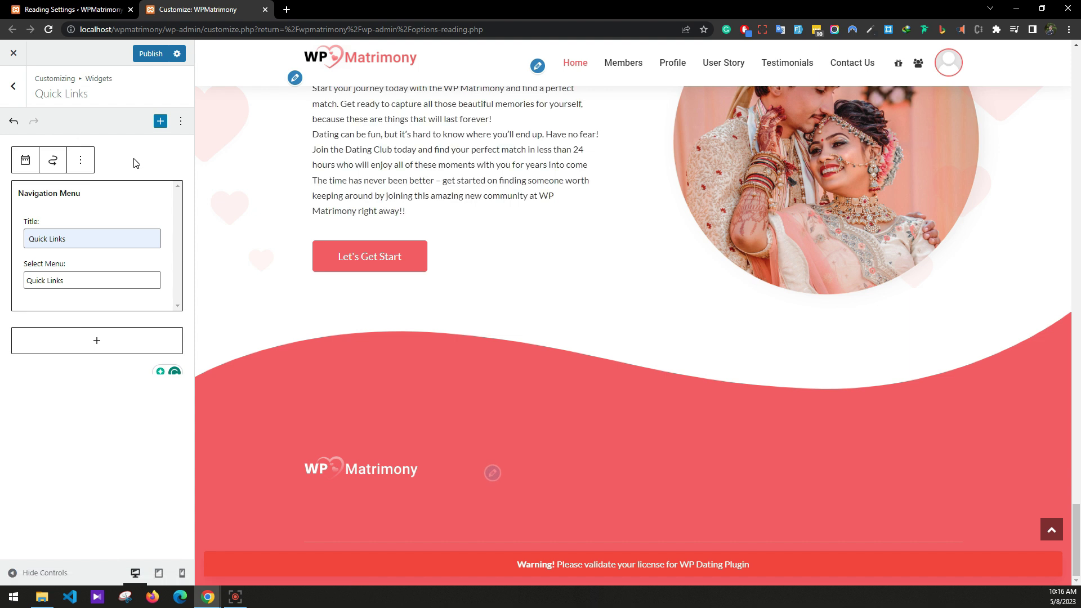
left_click(13, 85)
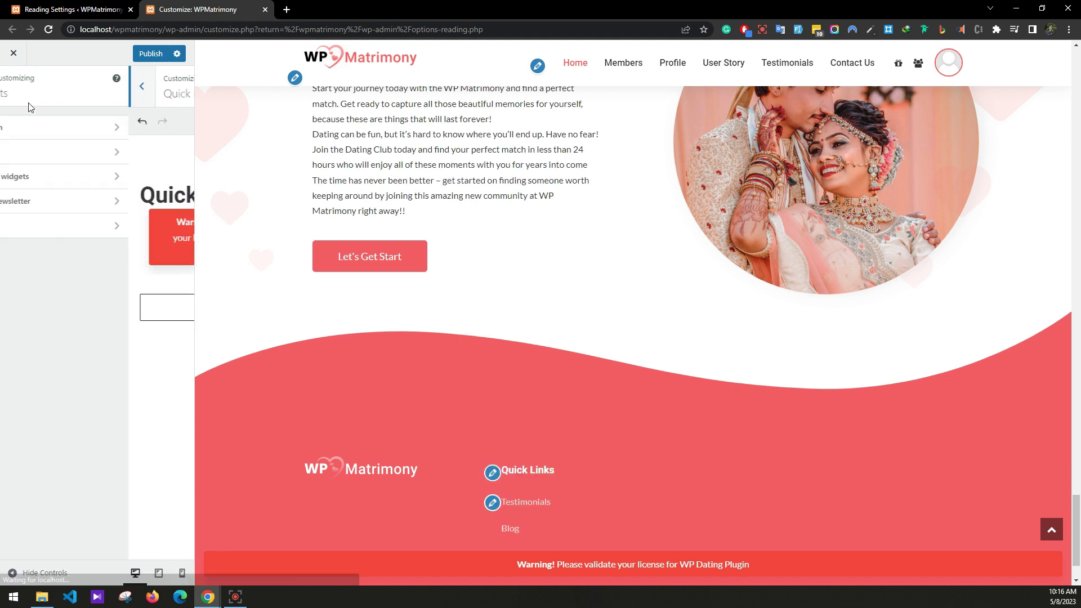
Add a Site Information paragraph: 'WPMatrimony is one of the best if not the best matrimonial site on the internet'.
left_click(57, 128)
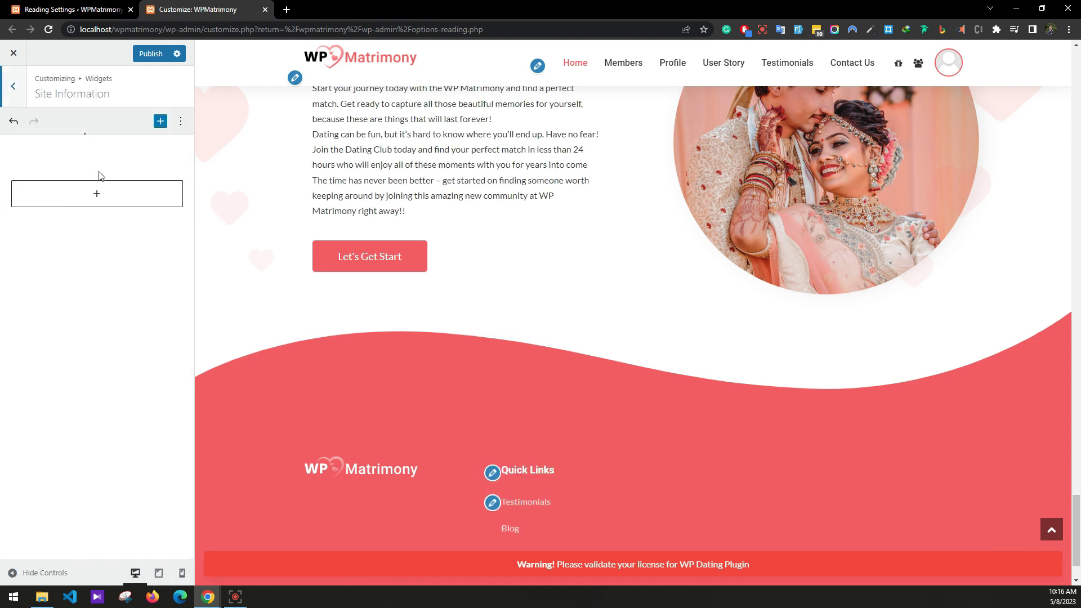
left_click(111, 202)
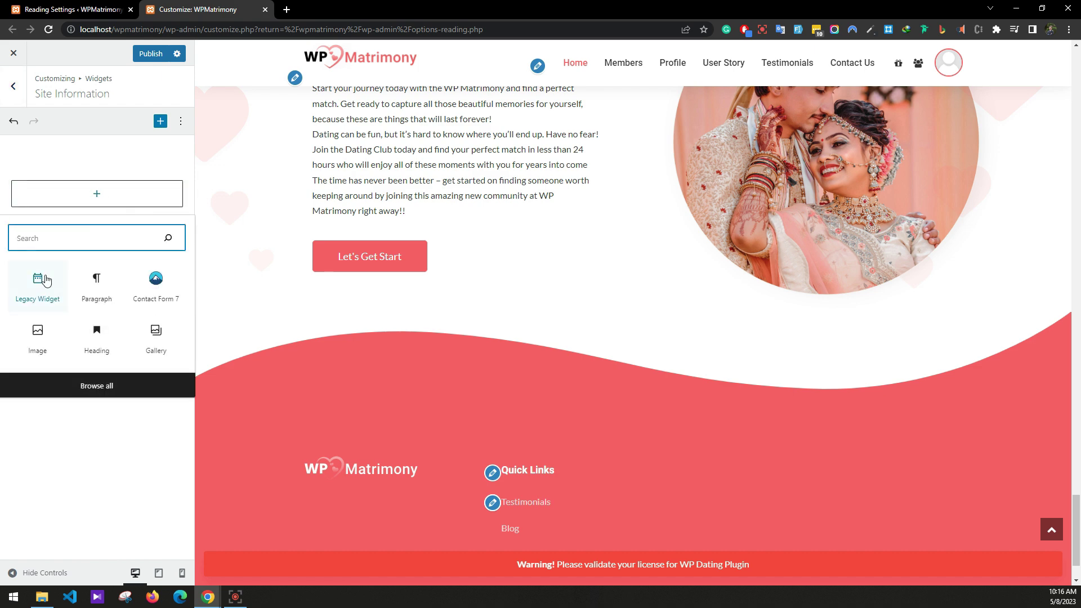
left_click(103, 297)
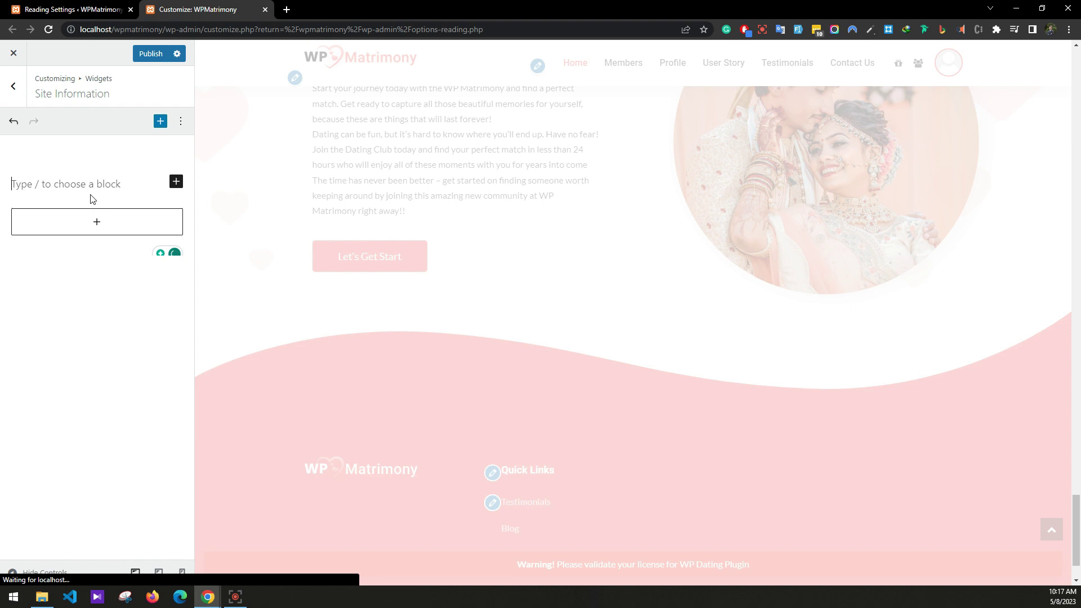
type("WPMatriom")
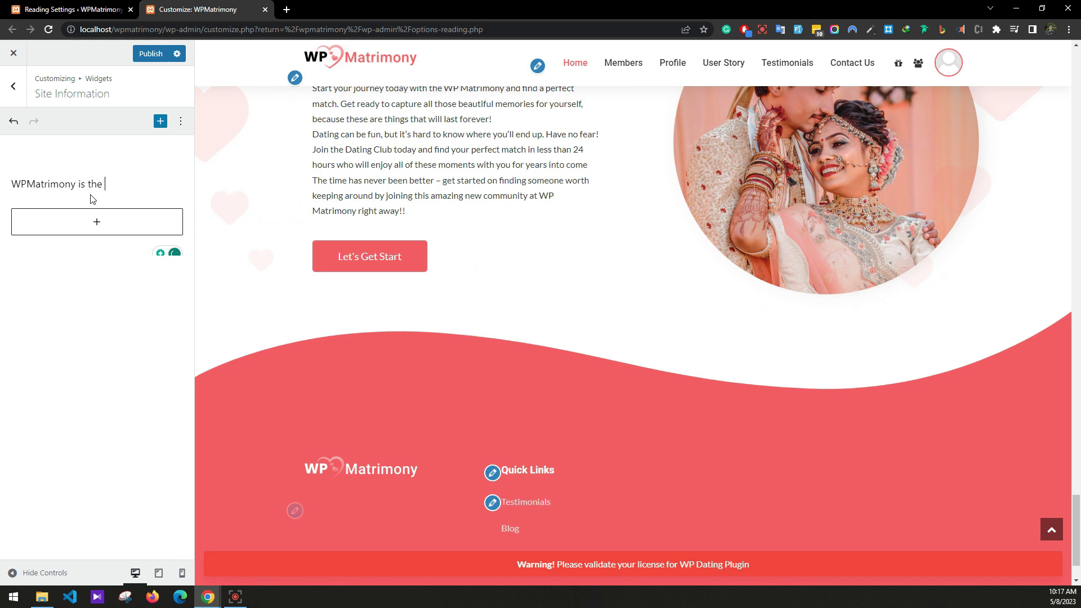
type("ny is one of the best if not t")
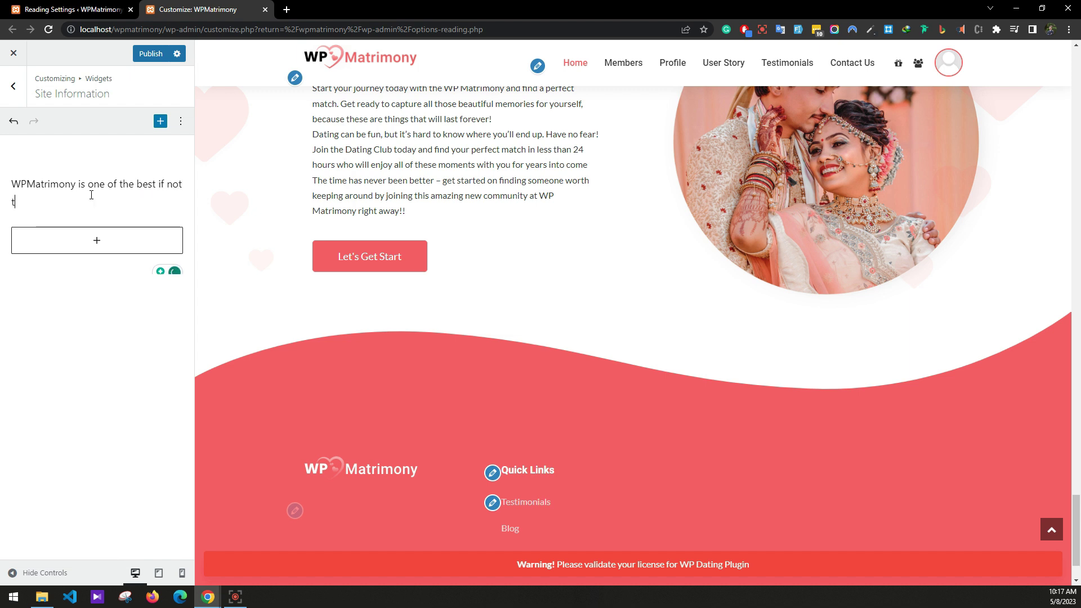
type("he best")
type("matrimonial site o")
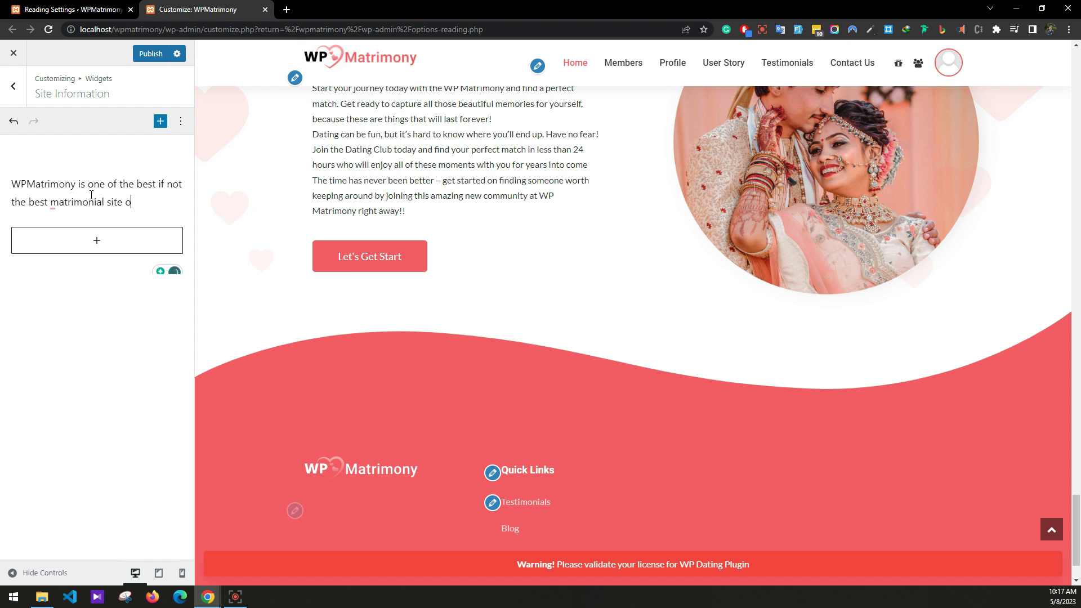
type("n the internet.")
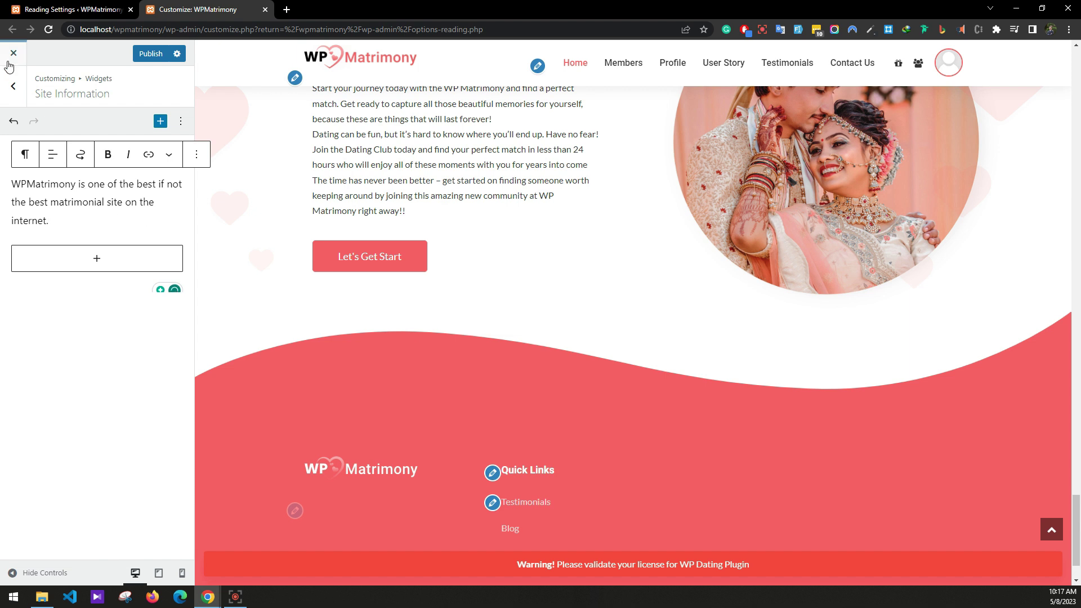
left_click(13, 86)
scroll(394, 316, "down", 1)
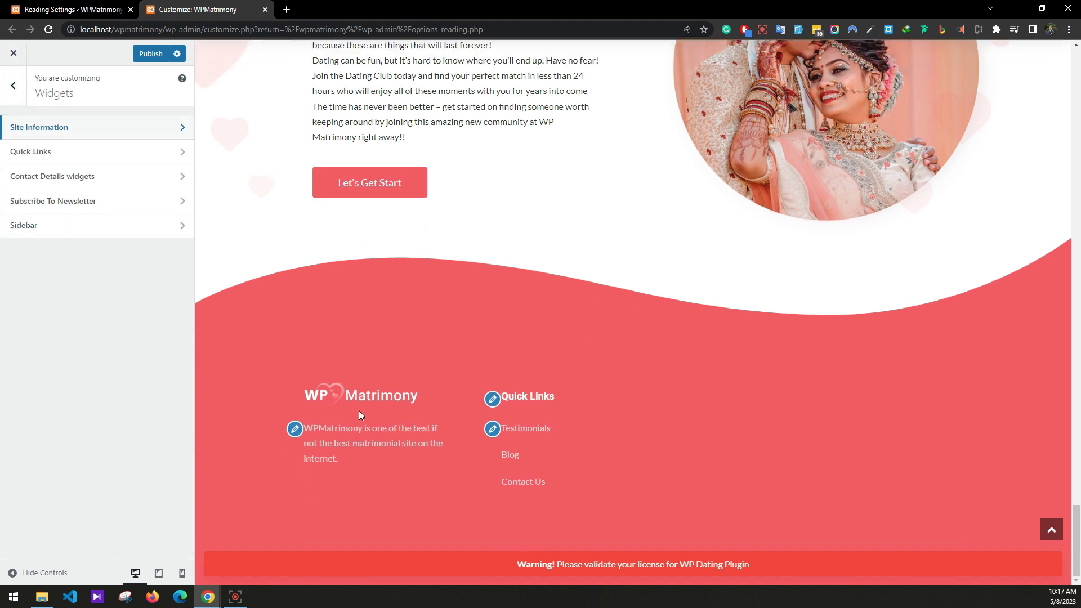
Add a Contact details legacy widget titled 'Contact Details' with the contact e-mail, then open Subscribe To Newsletter.
left_click(64, 176)
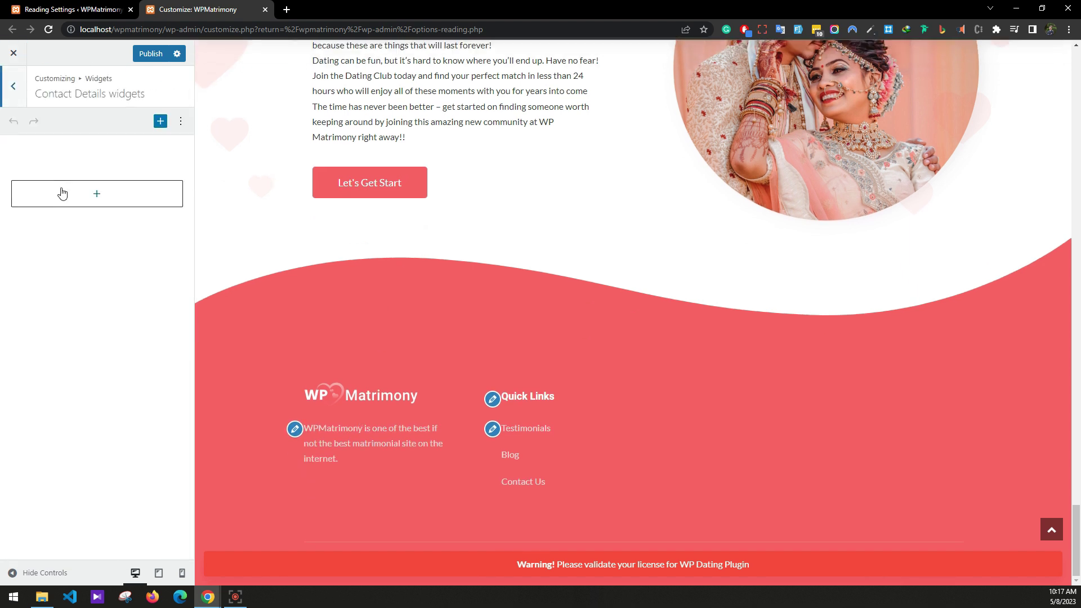
left_click(96, 196)
left_click(93, 290)
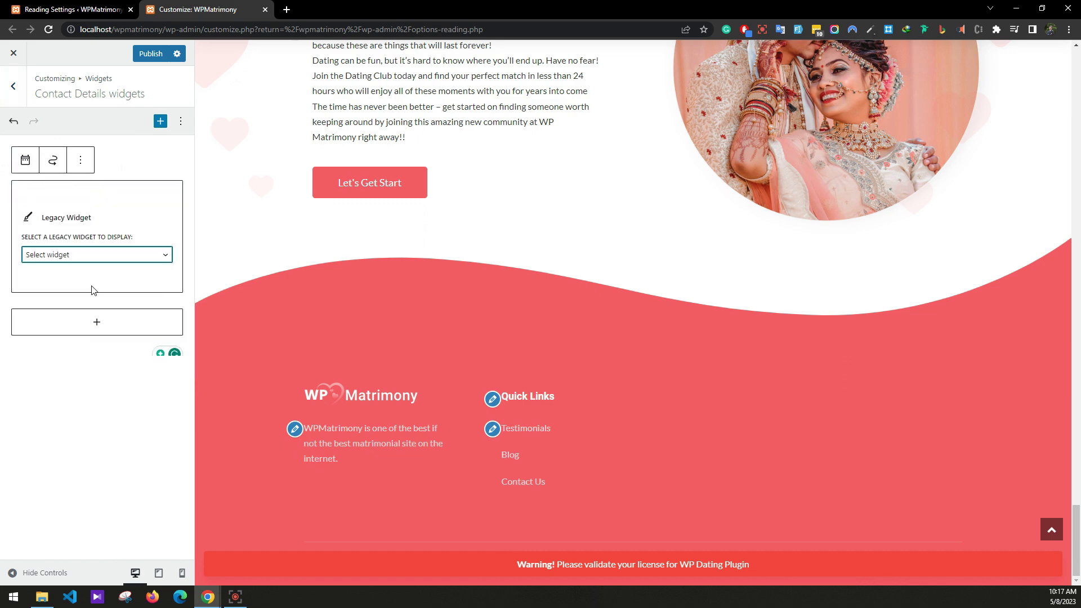
left_click(60, 257)
left_click(65, 363)
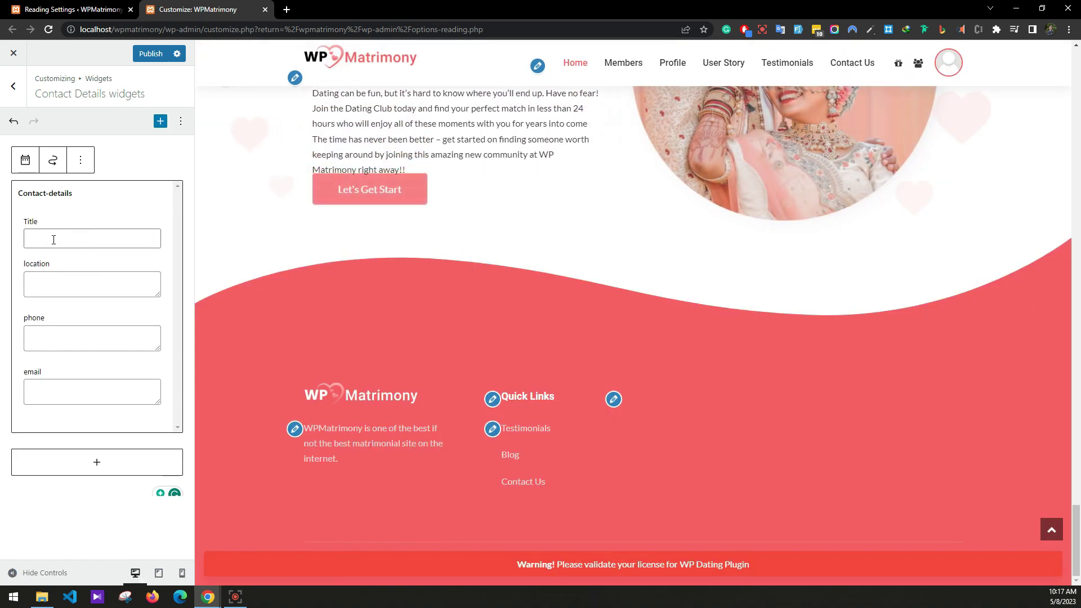
left_click(73, 240)
left_click(92, 275)
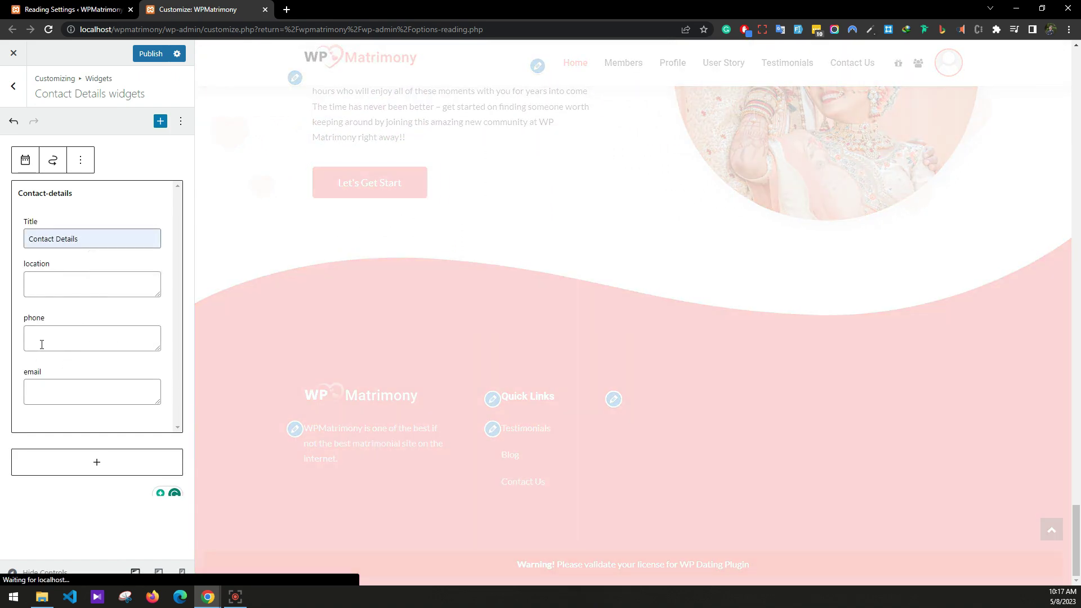
left_click(42, 387)
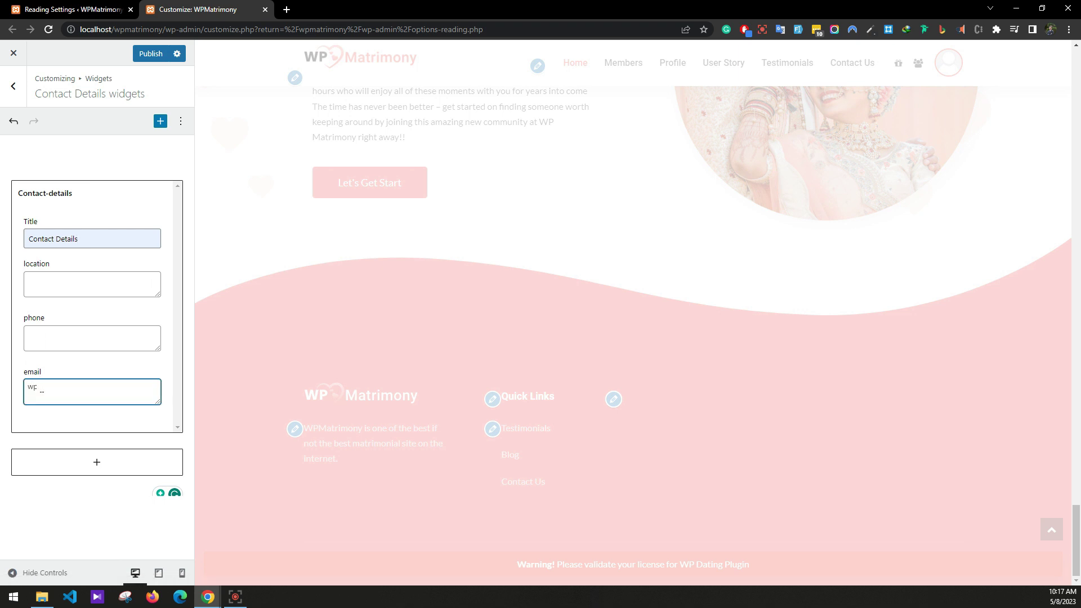
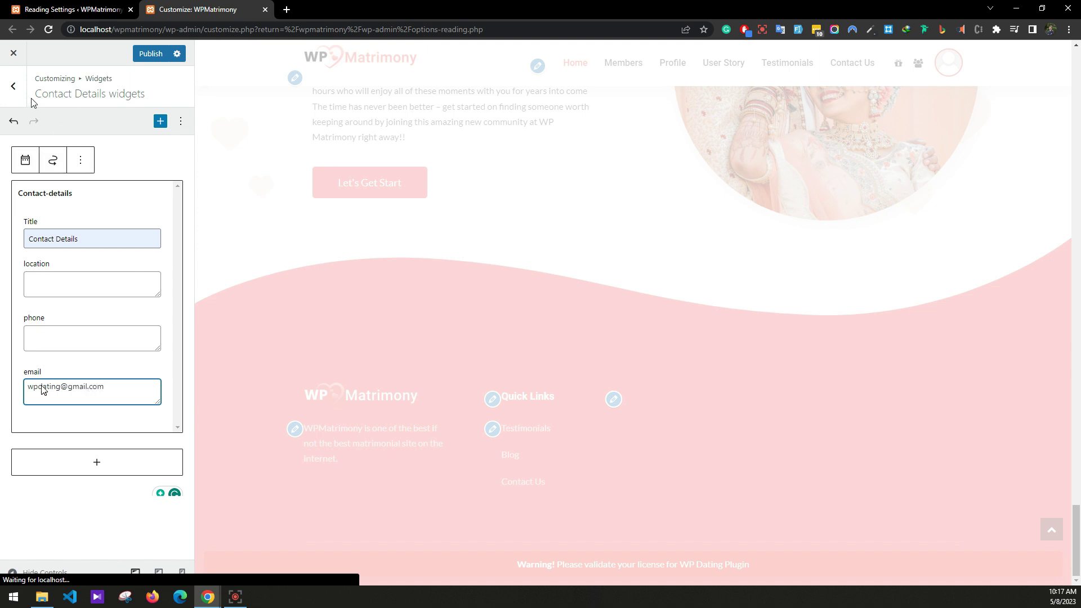
left_click(14, 86)
left_click(48, 208)
left_click(56, 197)
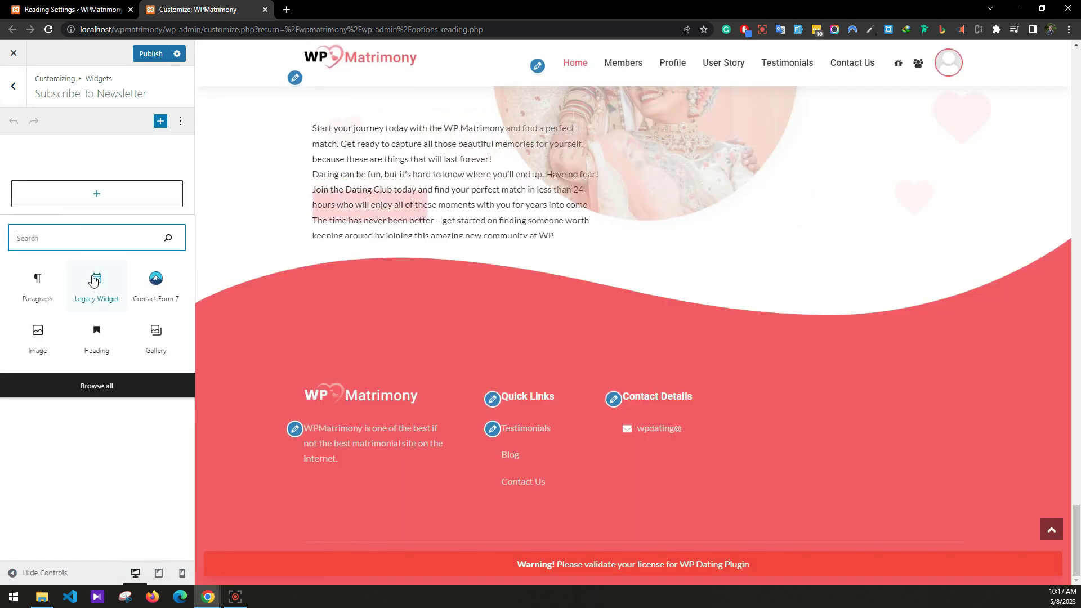
Add a bold 'Subscribe to Newsletter' title paragraph.
left_click(35, 277)
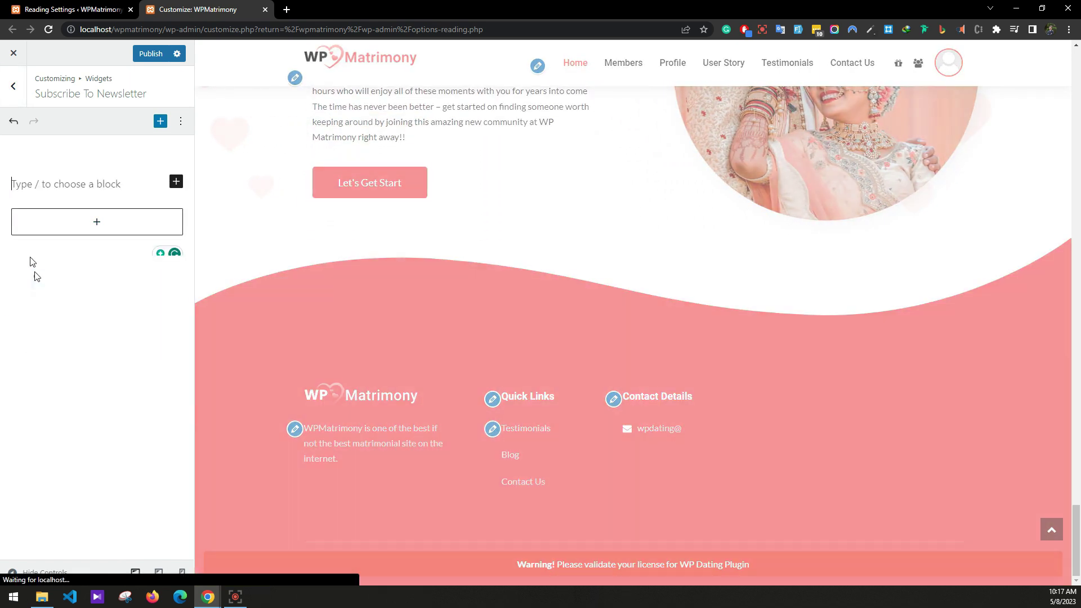
type("Sub")
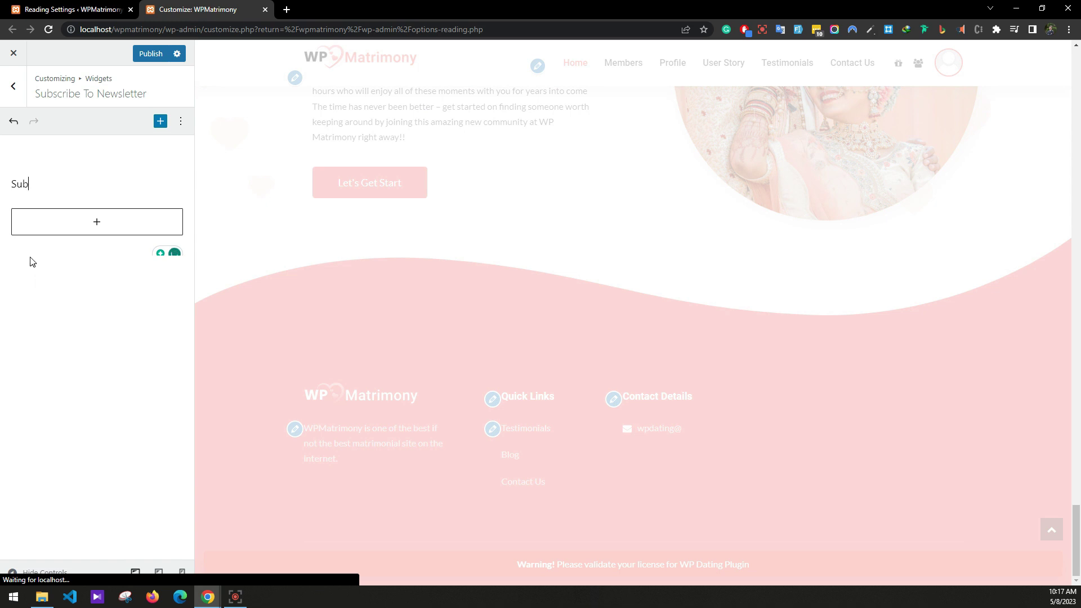
type("scribe to Newsletter")
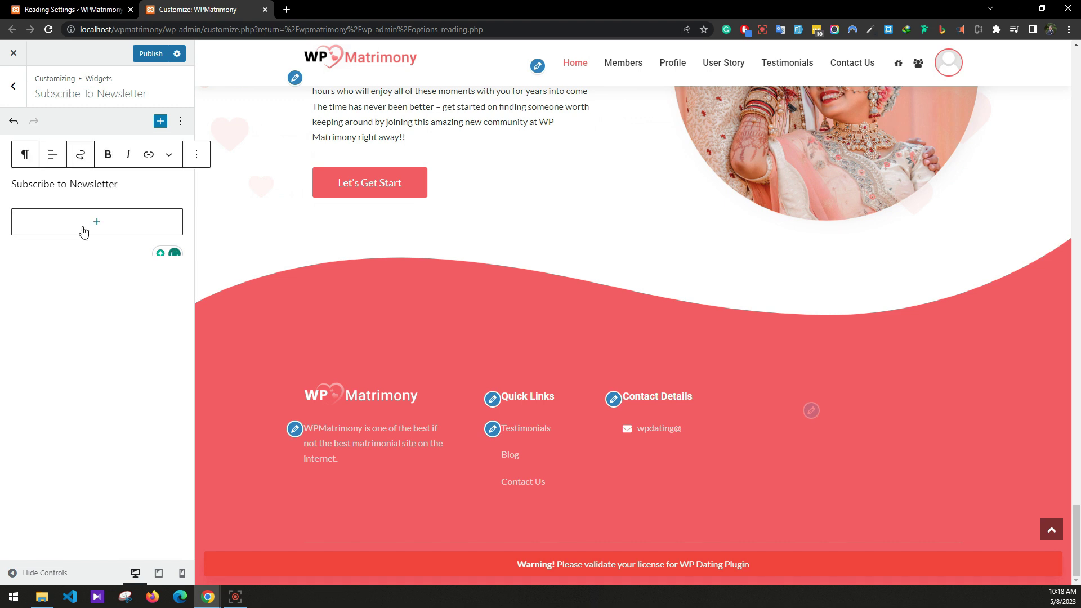
left_click_drag(119, 185, 4, 191)
left_click(108, 156)
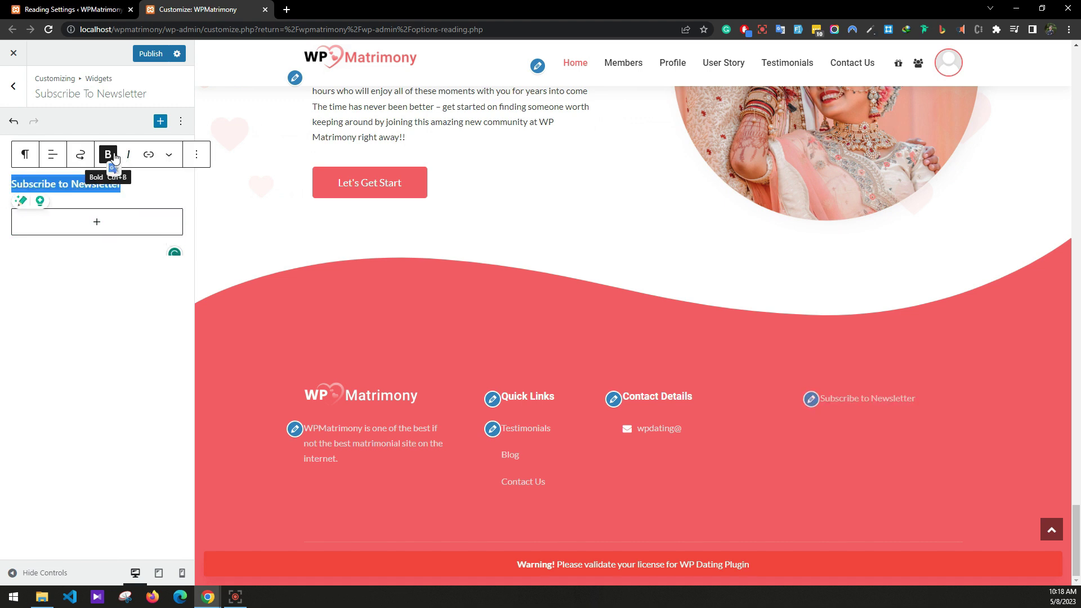
Add the description paragraph 'Subscribe to our Newsletter for all the latest updates.'.
left_click(149, 221)
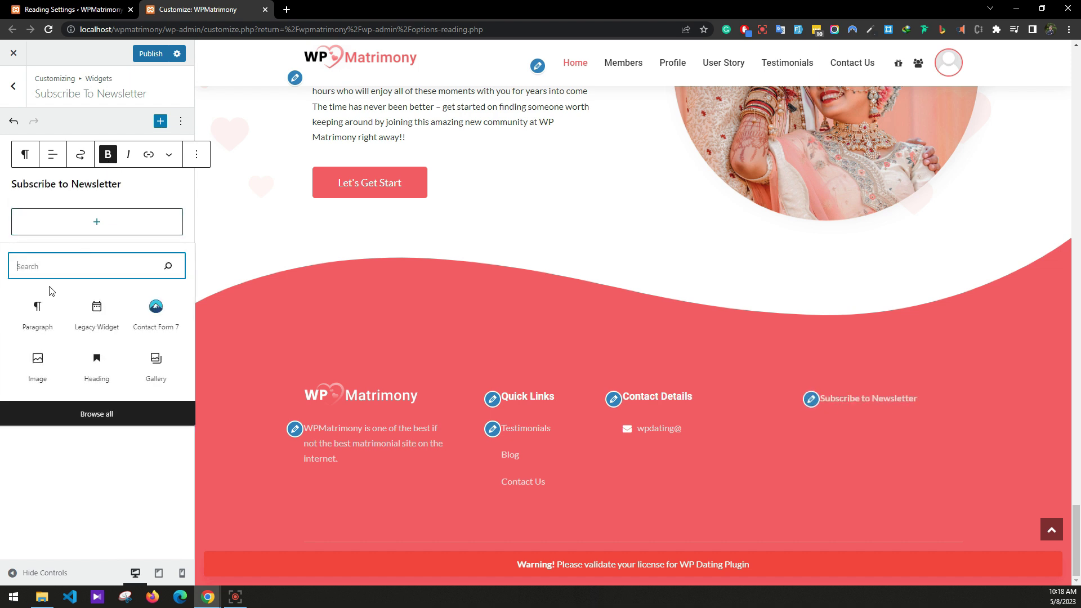
left_click(38, 310)
type("Subscribe to our New")
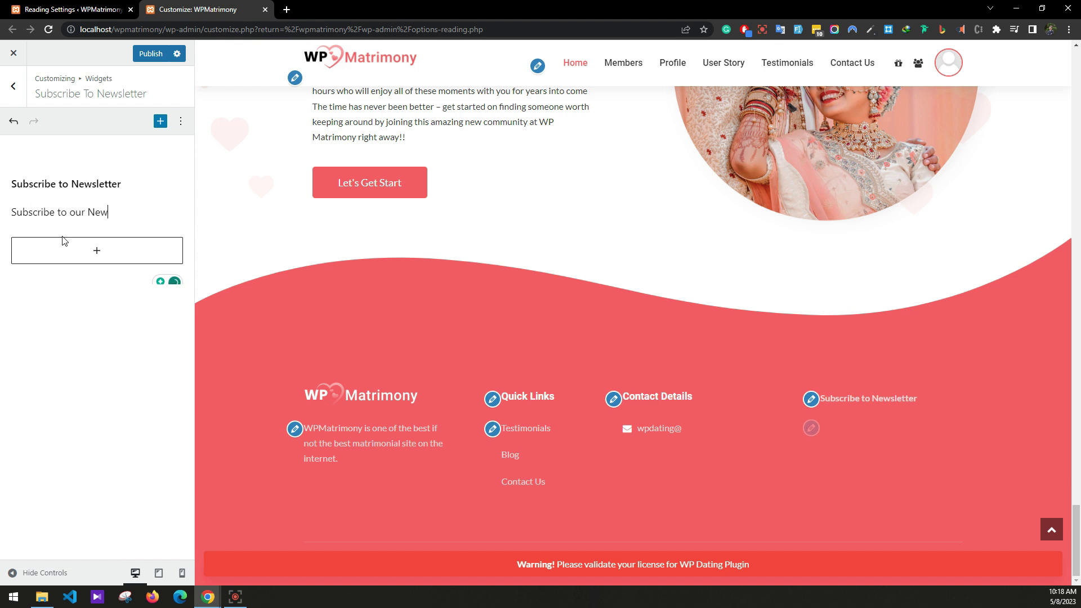
type("er dfor all the latest updates.")
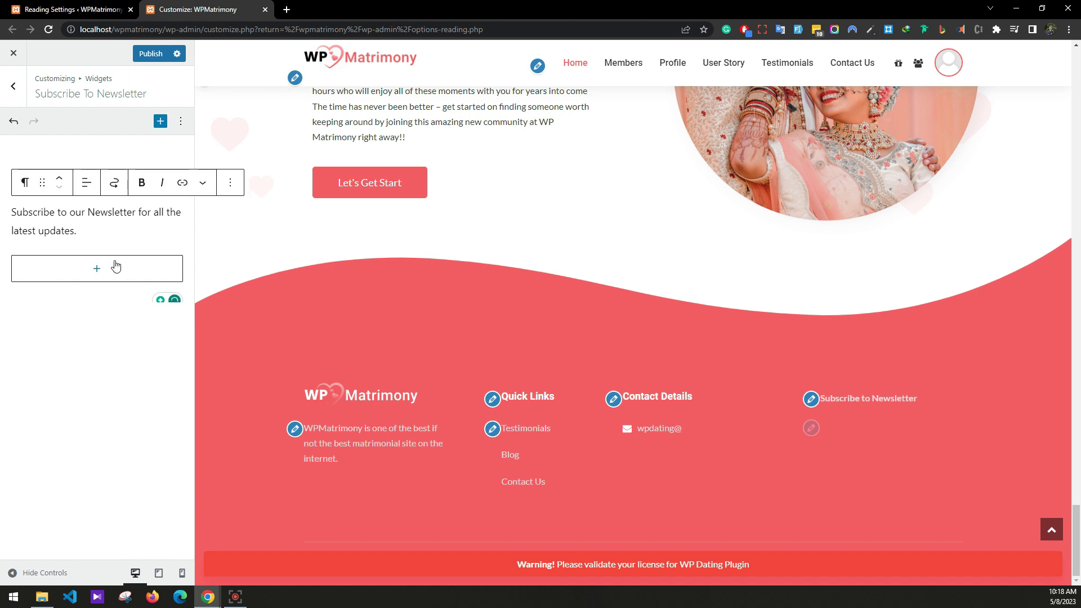
Insert a Contact Form 7 block using the Subscribe form.
left_click(113, 267)
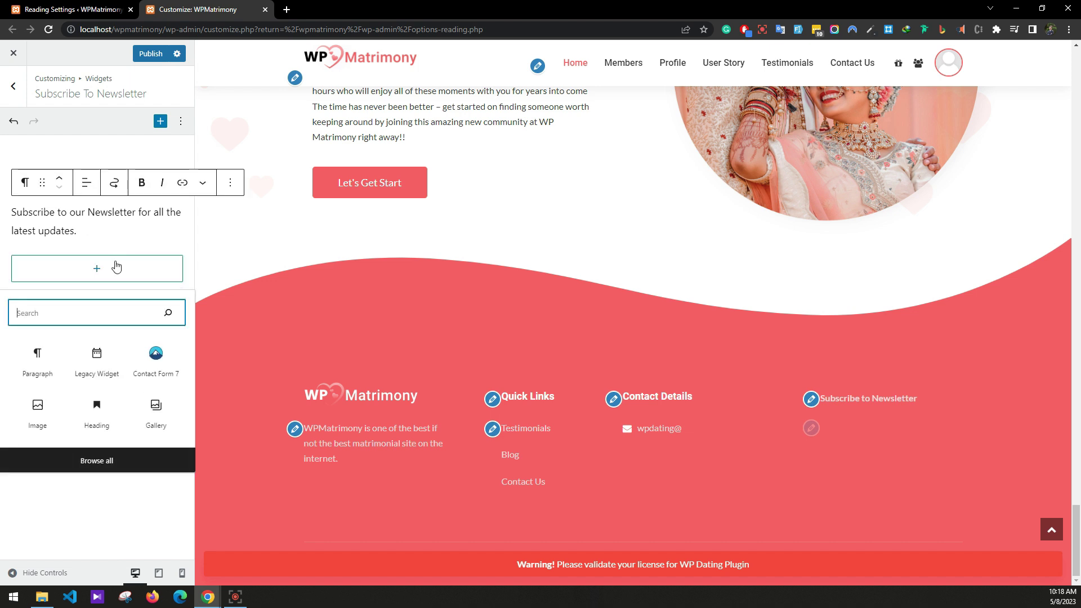
left_click(150, 351)
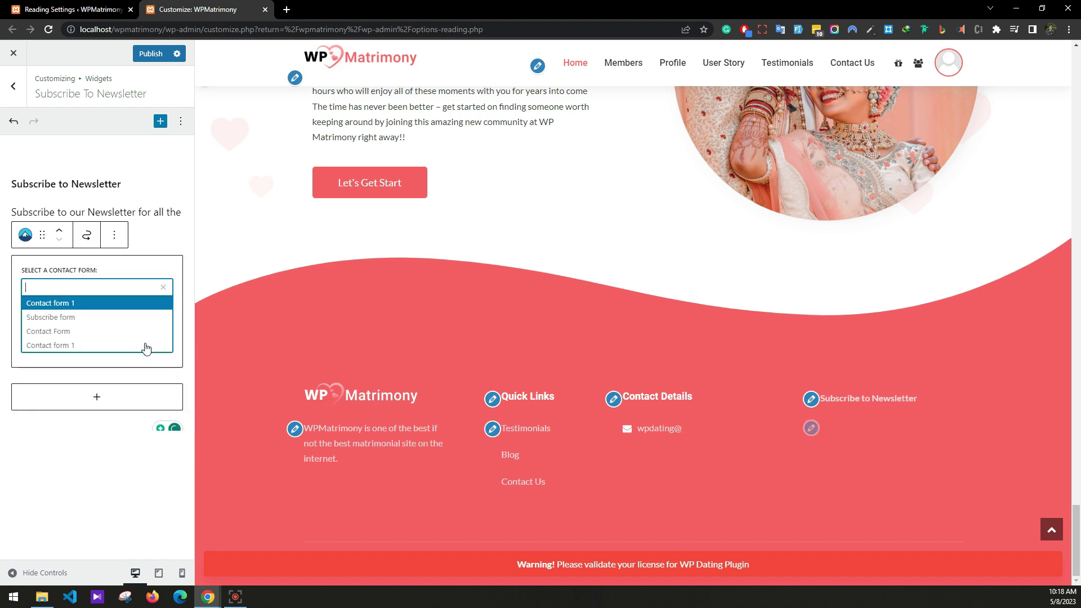
left_click(67, 317)
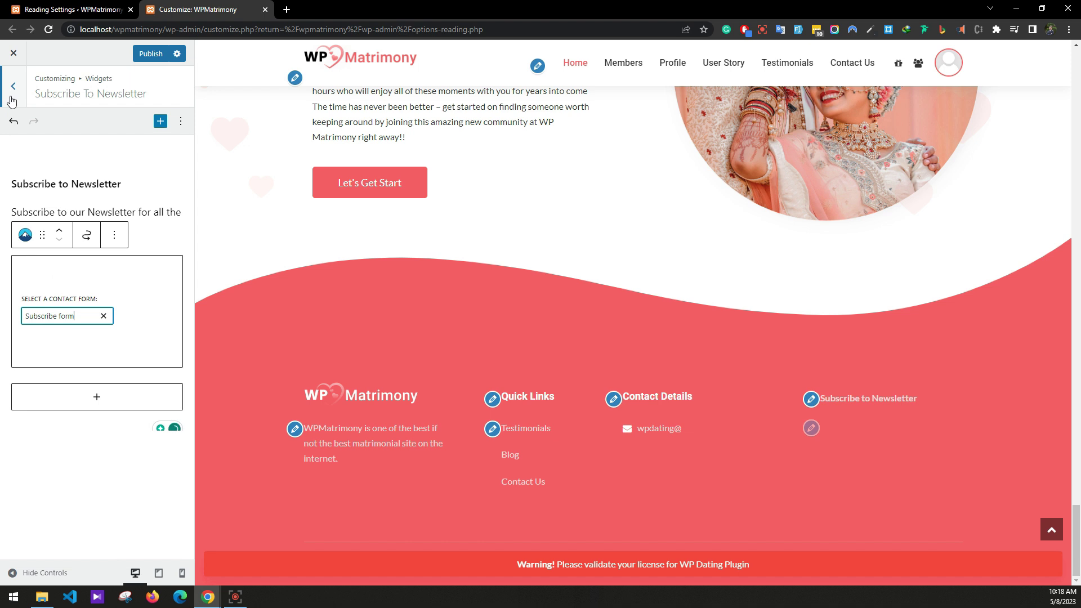
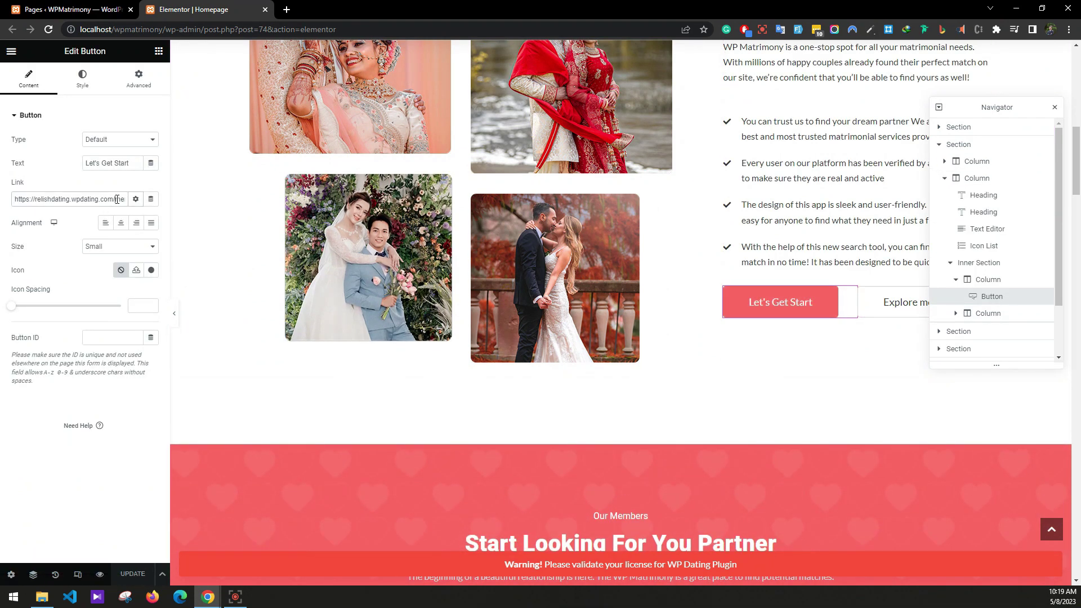
Paste the local URL into the first button's link, then relink View All Members to the local members page.
key("ctrl+v")
scroll(441, 338, "down", 8)
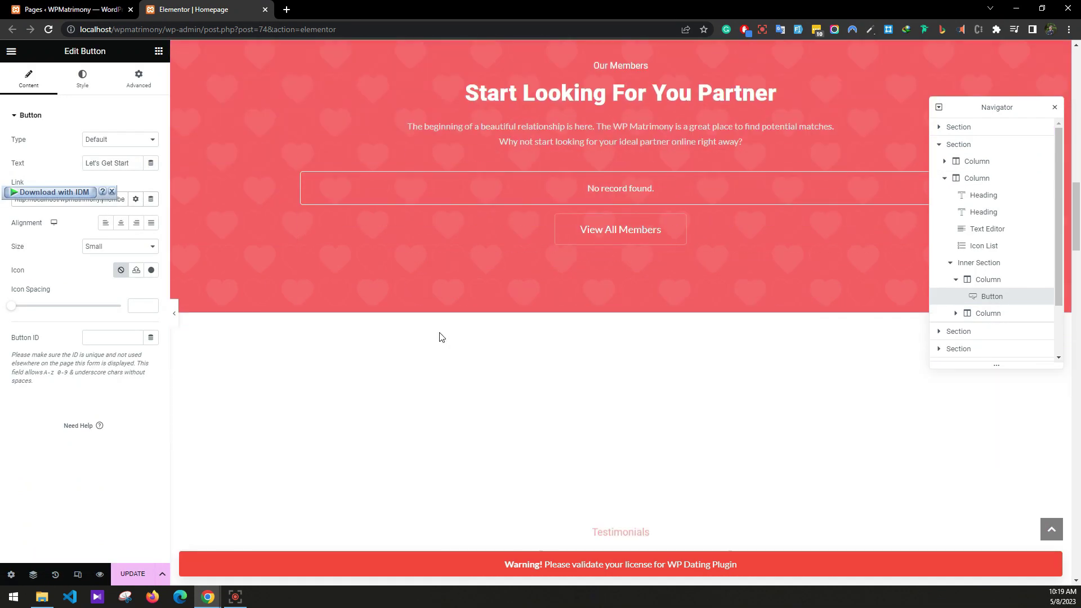
left_click(680, 230)
left_click_drag(125, 199, 136, 206)
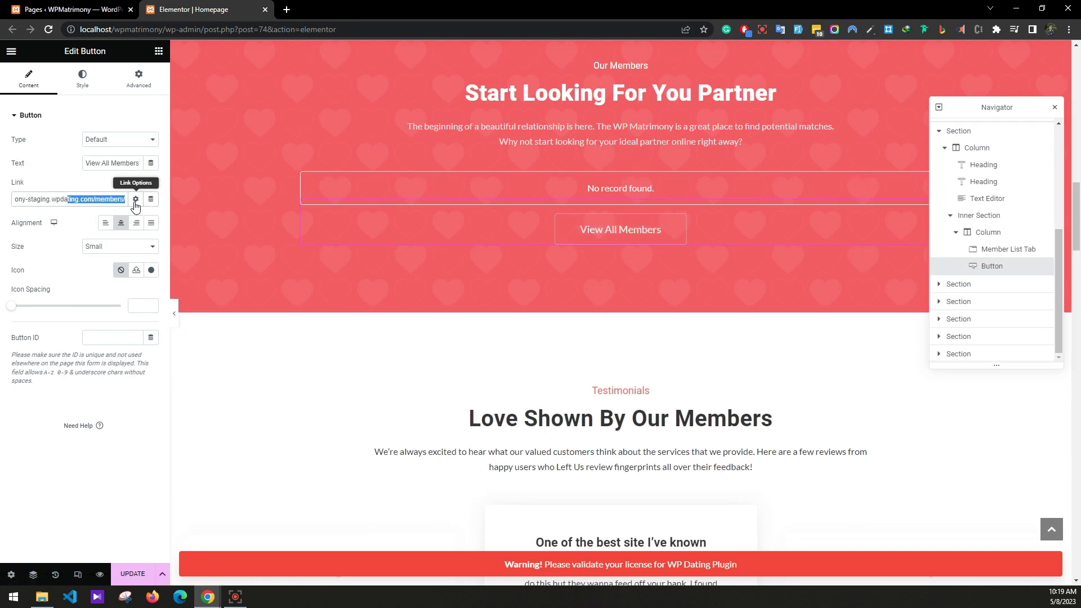
key("ctrl+a")
key("ctrl+v")
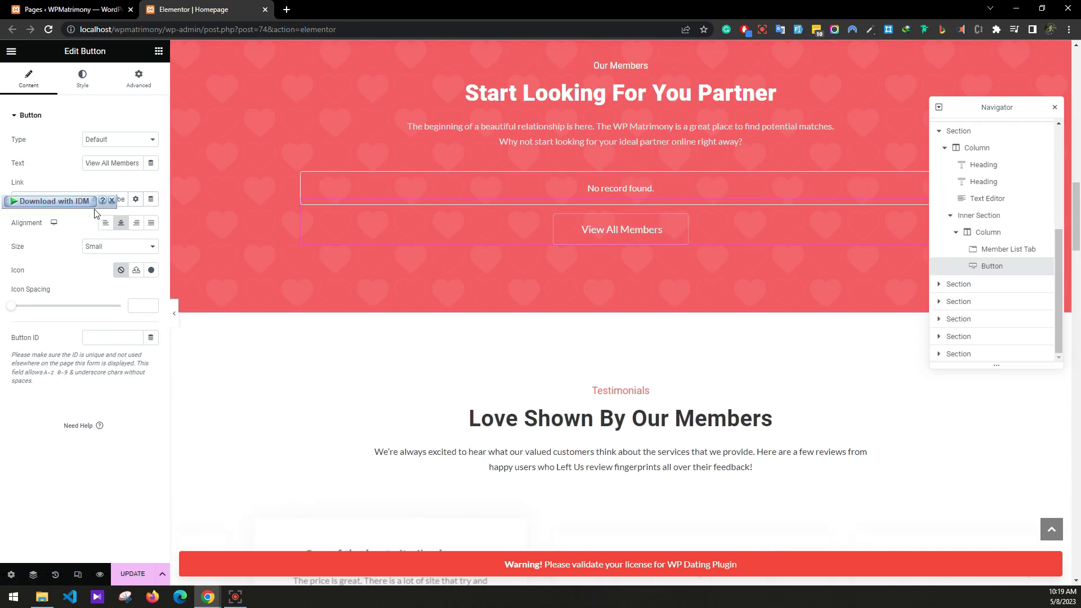
Relink View All Stories and the Let's Get Start button under the steps to localhost/wpmatrimony.
scroll(336, 282, "down", 14)
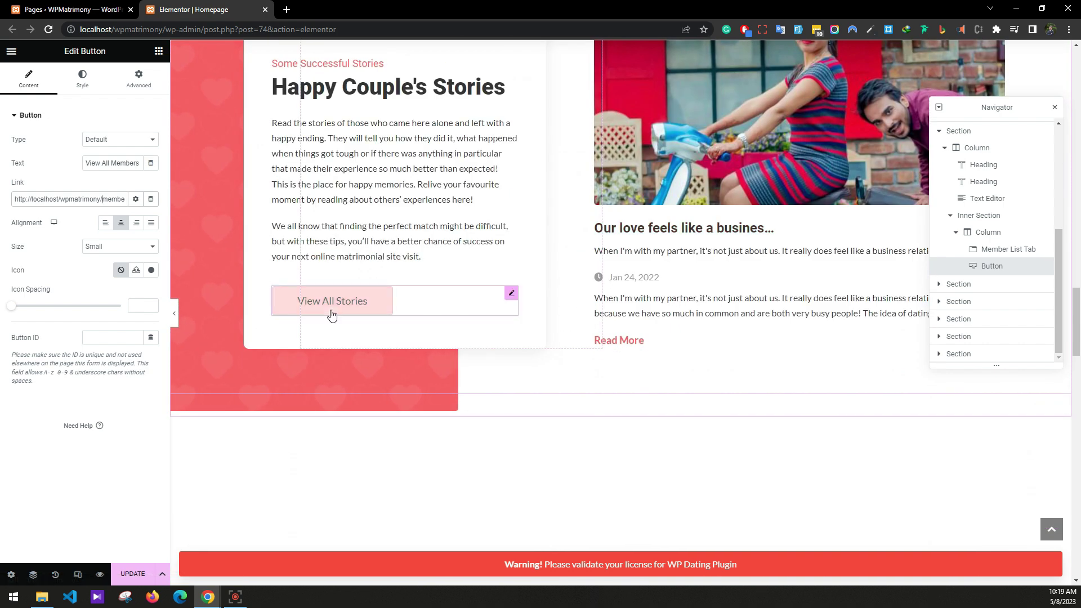
left_click(333, 316)
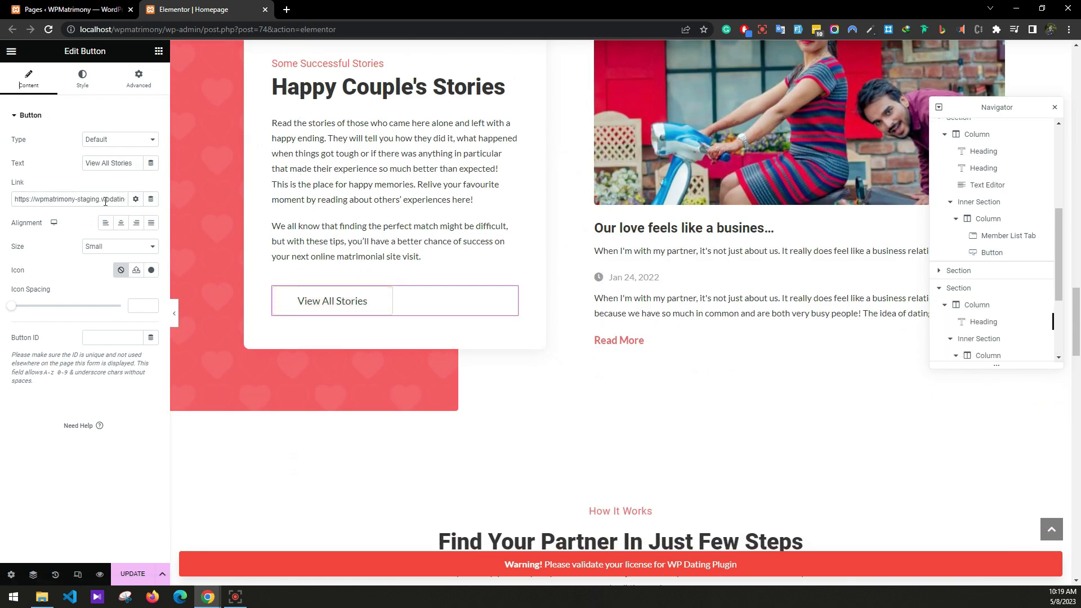
left_click(99, 206)
left_click_drag(96, 202, 6, 203)
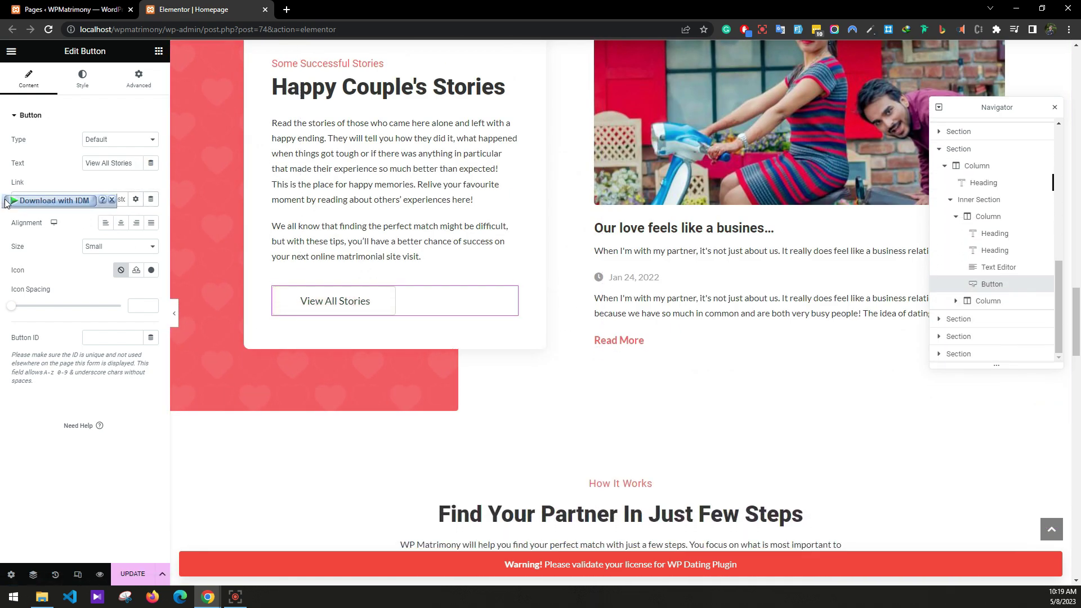
scroll(535, 360, "down", 8)
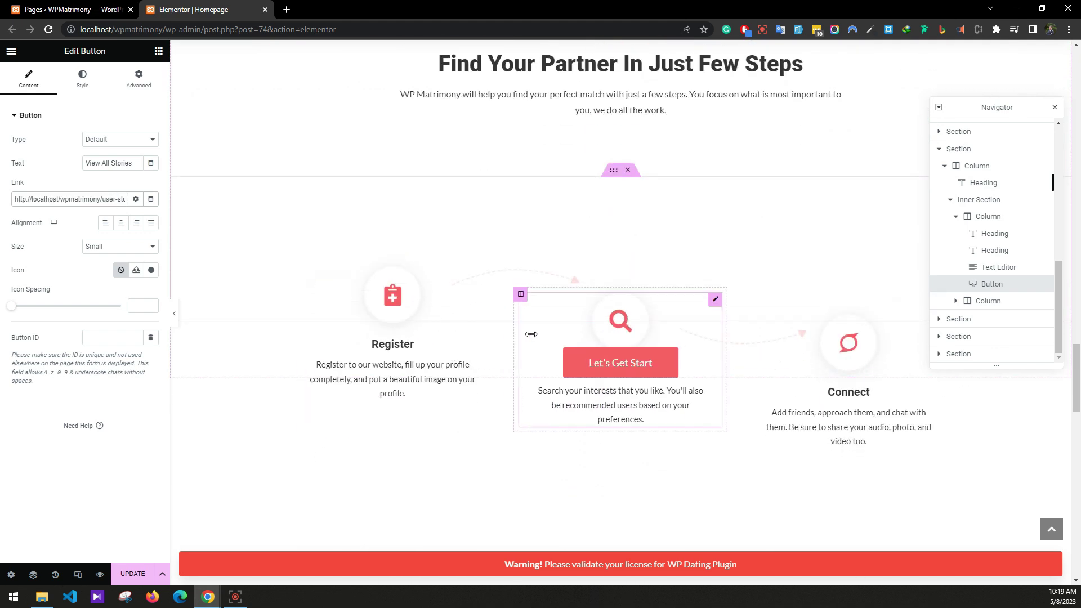
left_click(598, 383)
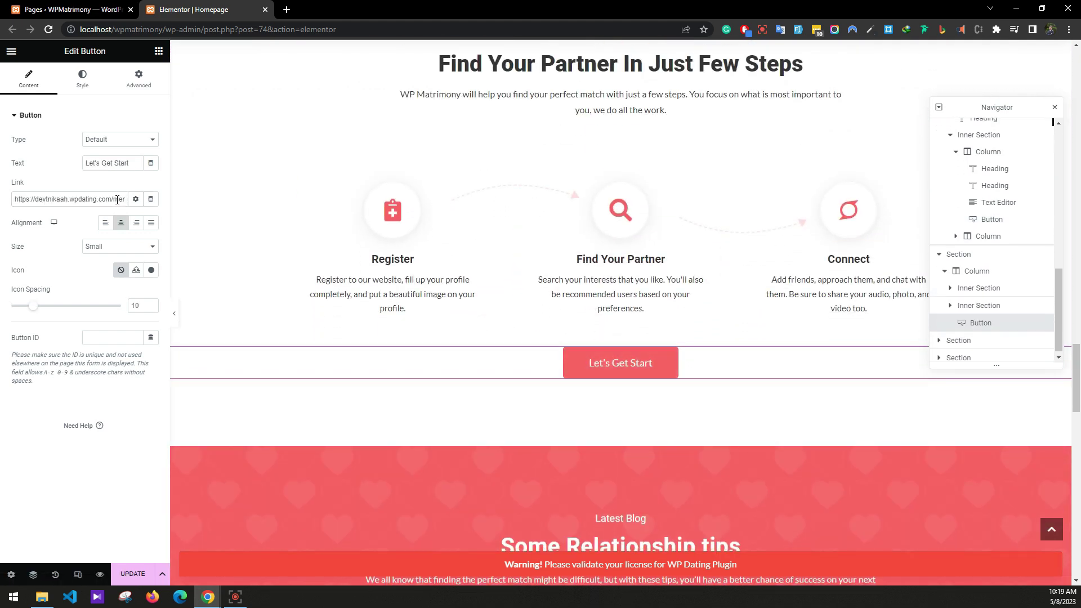
left_click_drag(114, 200, 5, 200)
key("ctrl+v")
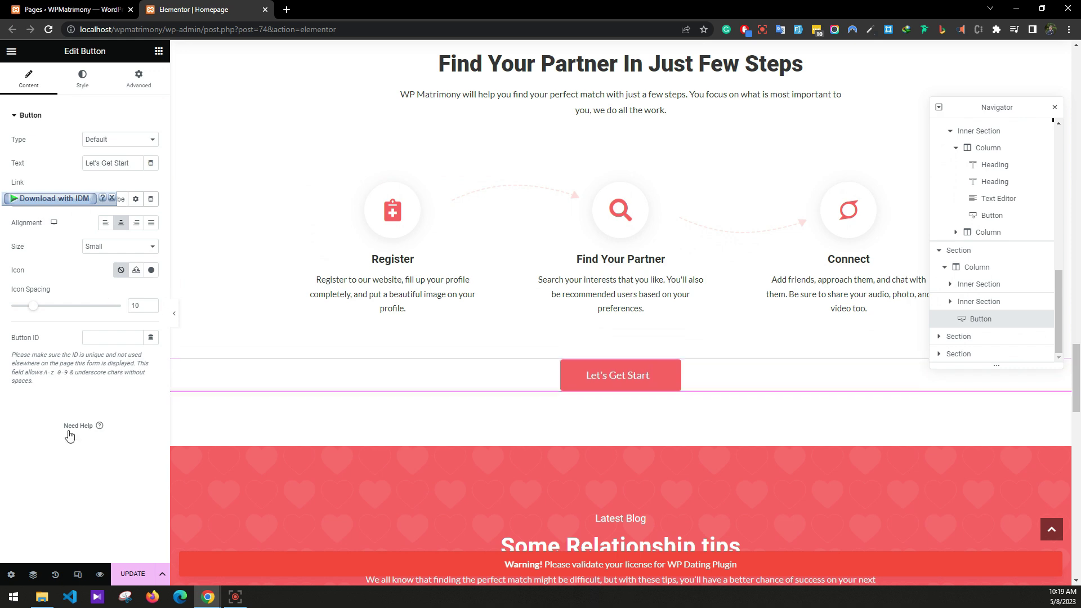
Swap the staging domain for localhost/wpmatrimony in View All Blogs and the LIFE PARTNER Let's Get Start links.
scroll(524, 389, "down", 10)
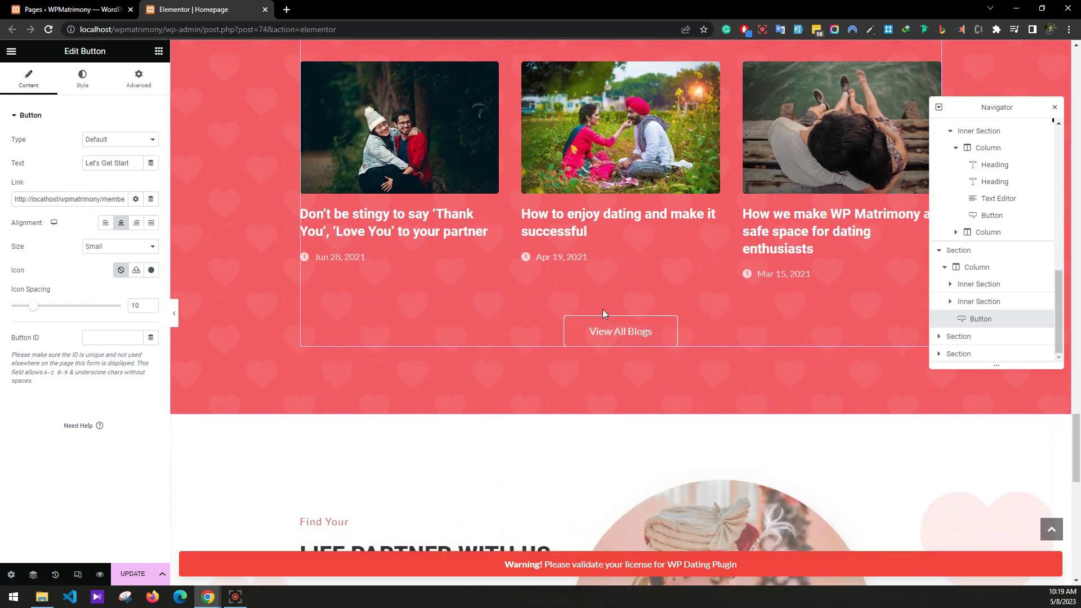
left_click(588, 320)
left_click_drag(111, 199, 33, 200)
type("http://localhost/wpmatrimony")
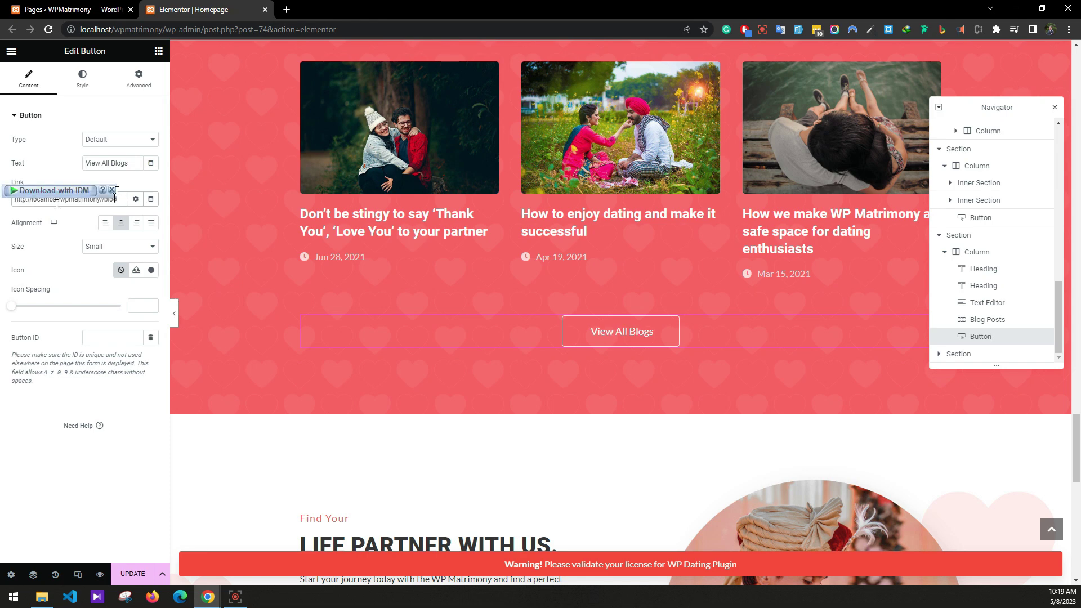
key("BackSpace")
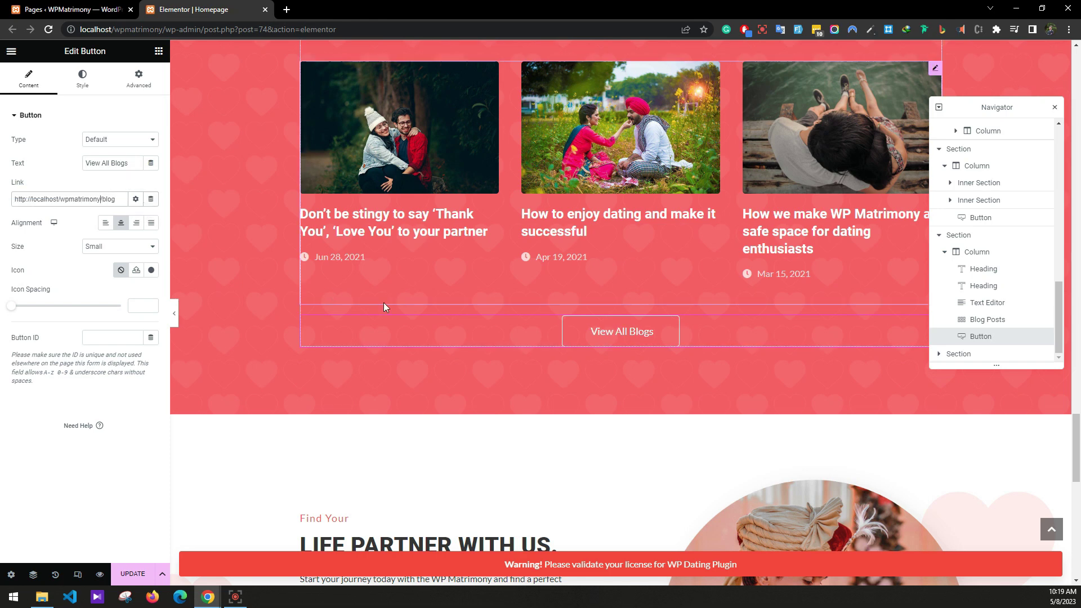
scroll(362, 319, "down", 8)
left_click(311, 305)
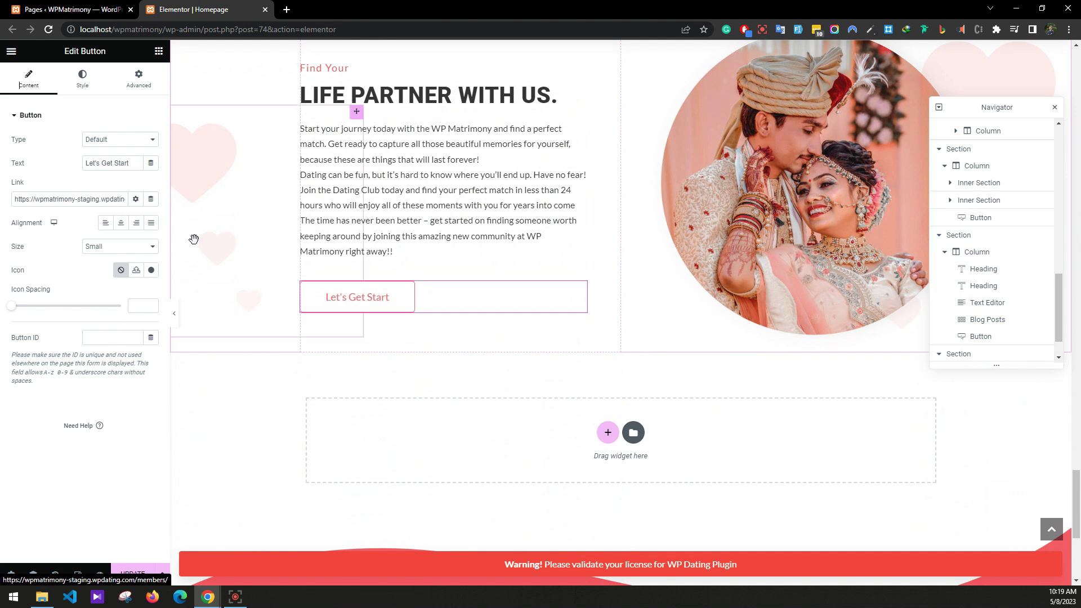
left_click_drag(112, 200, 148, 206)
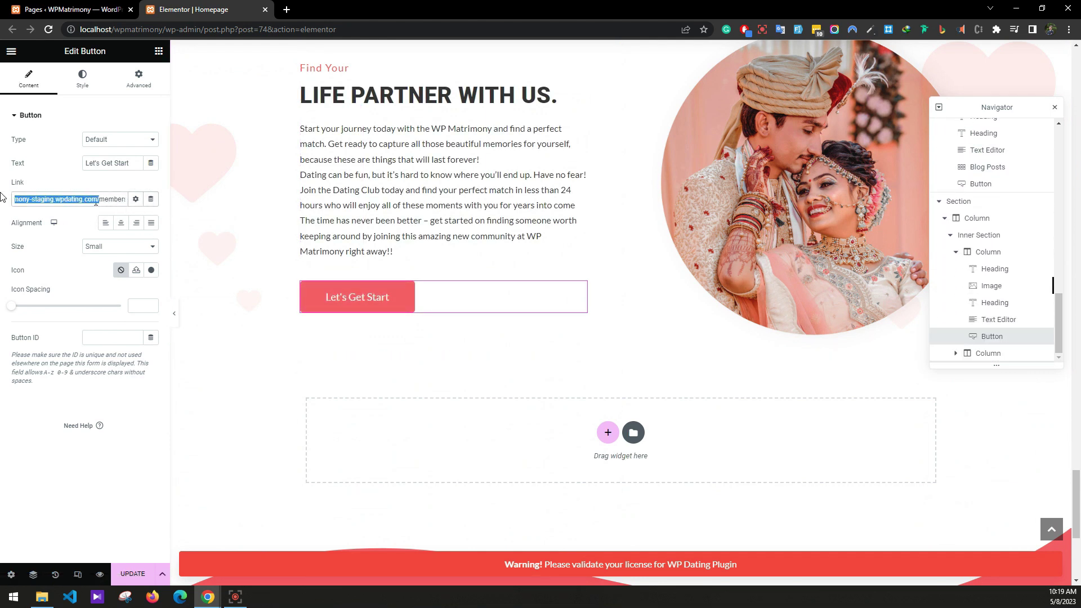
type("localhost/wpmatrimony")
Save the homepage changes and close the Elementor editor tab.
scroll(341, 352, "down", 5)
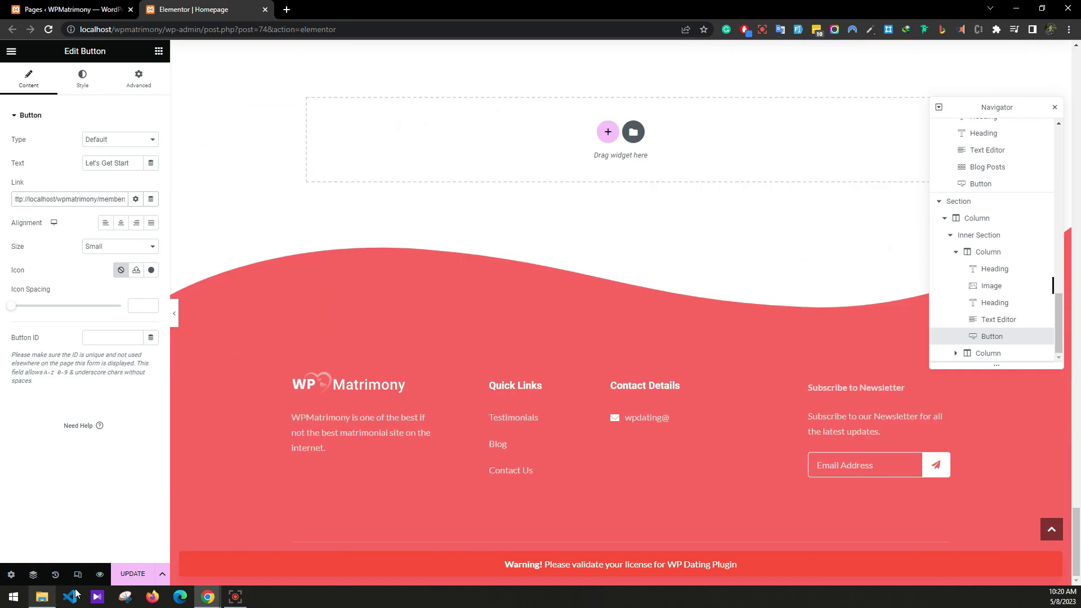
left_click(133, 574)
scroll(342, 370, "up", 20)
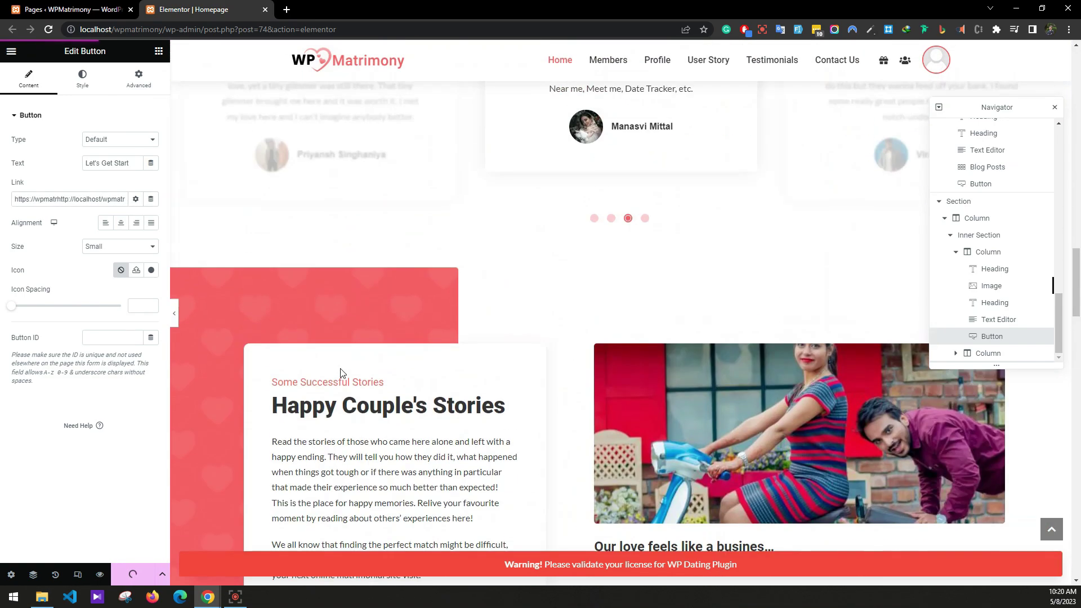
scroll(341, 372, "up", 15)
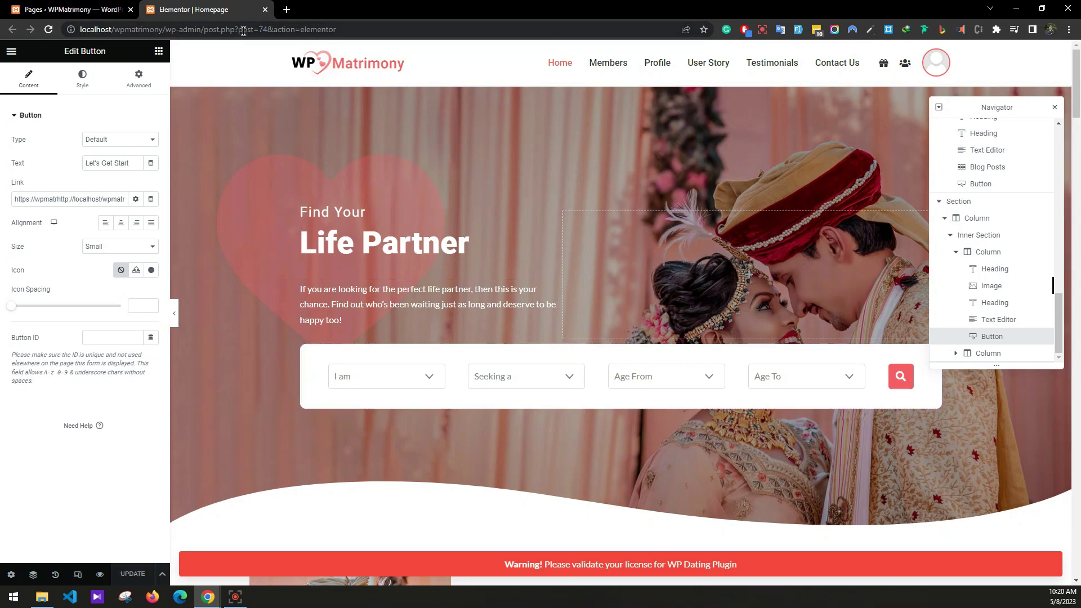
left_click(266, 9)
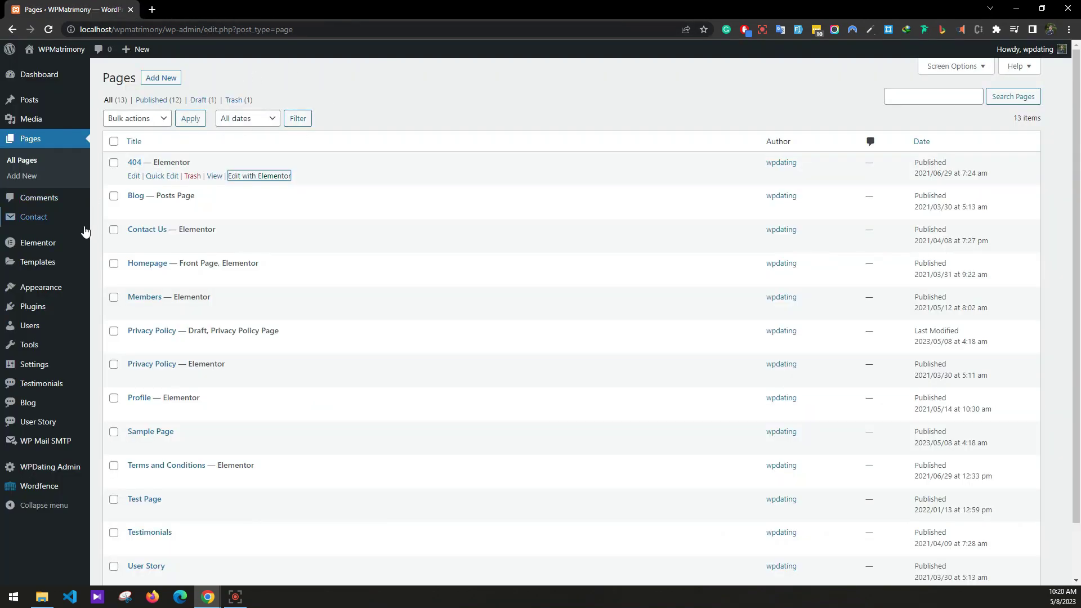
Open Contact Form, both Contact form 1 entries and Subscribe each in its own tab.
mouse_move(49, 222)
left_click(121, 218)
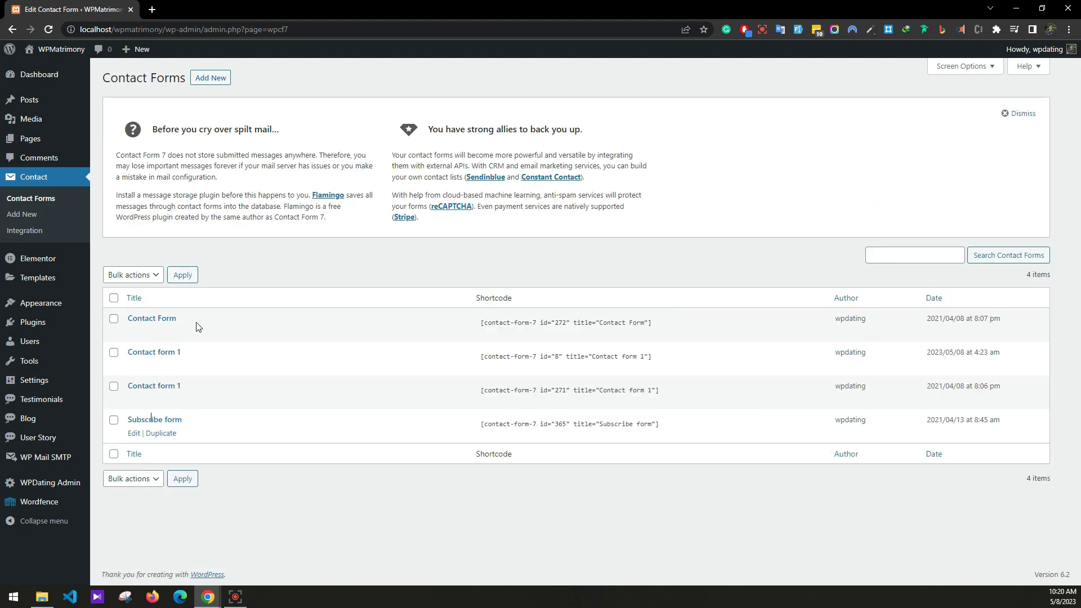
left_click(133, 333, "ctrl")
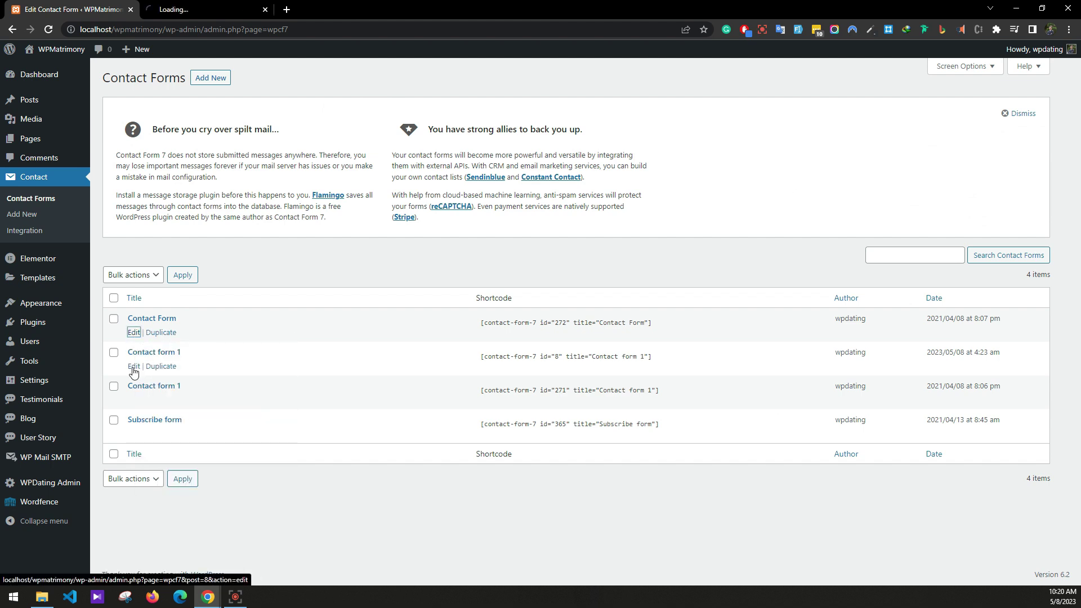
right_click(134, 366)
left_click(164, 374)
right_click(133, 399)
left_click(163, 406)
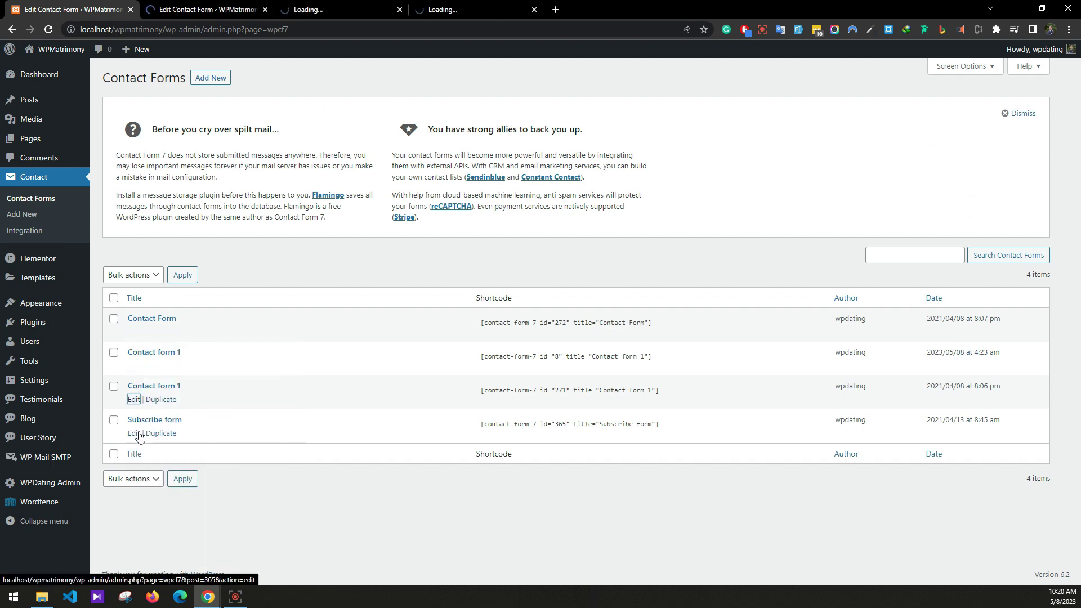
right_click(139, 437)
left_click(169, 440)
Bring up the Mail settings in each of the four form editors.
left_click(224, 13)
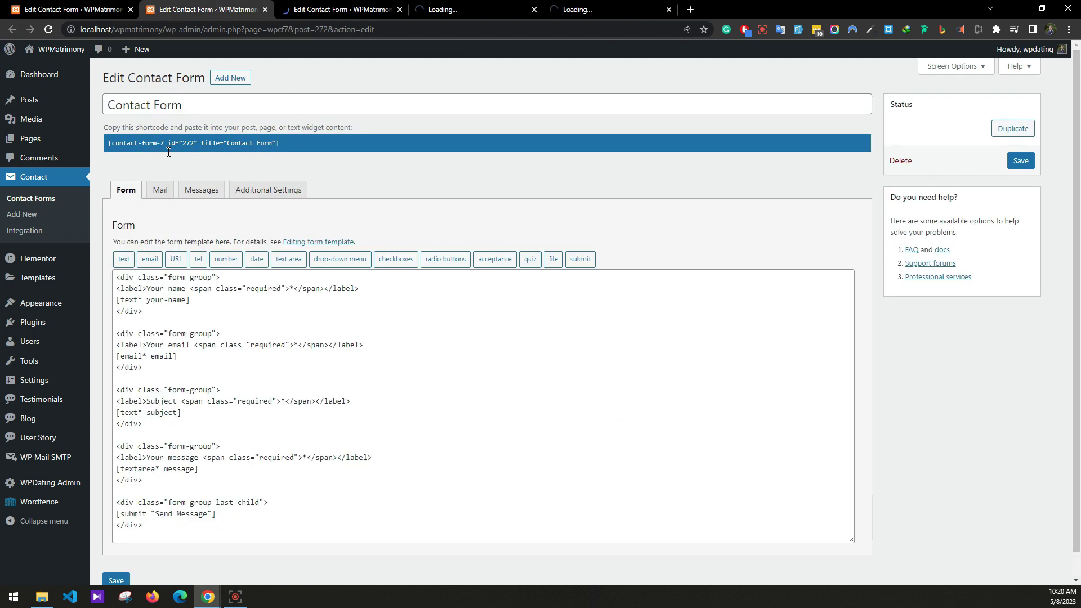
left_click(158, 190)
left_click(393, 5)
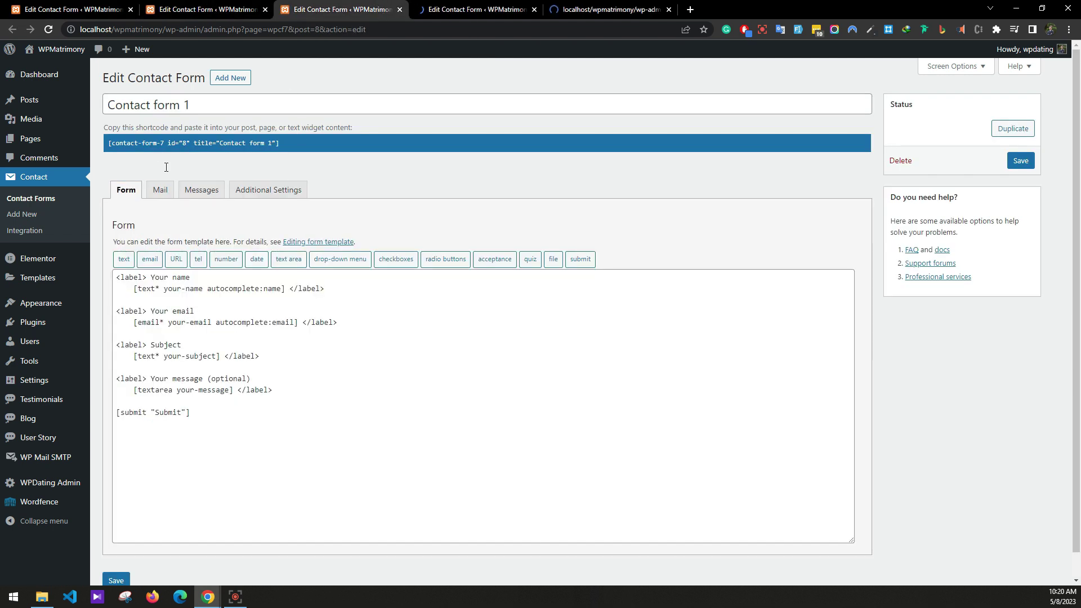
left_click(158, 189)
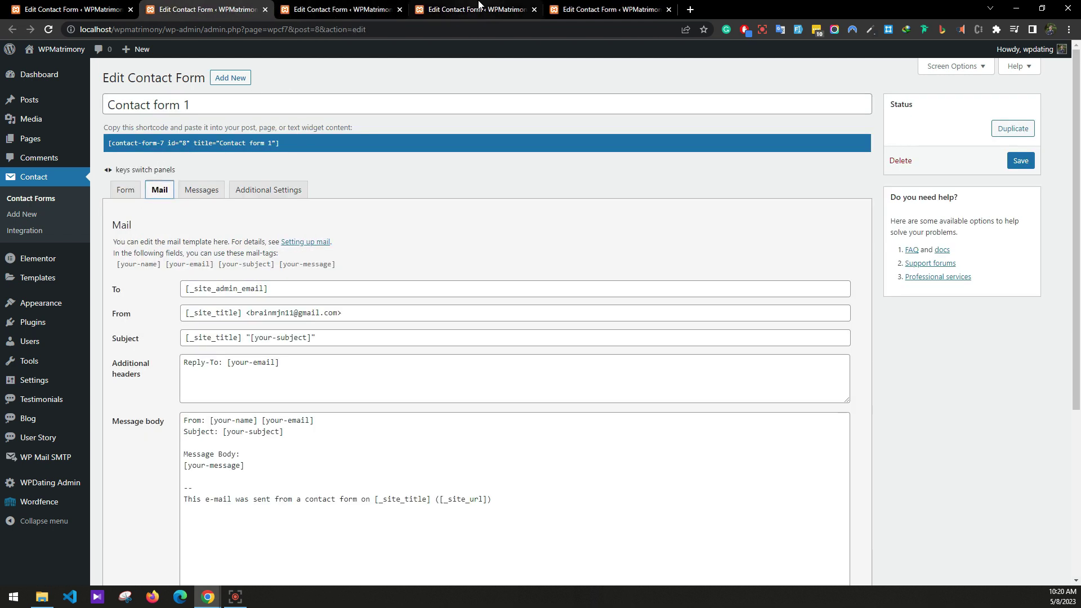
left_click(476, 10)
left_click(163, 191)
left_click(611, 10)
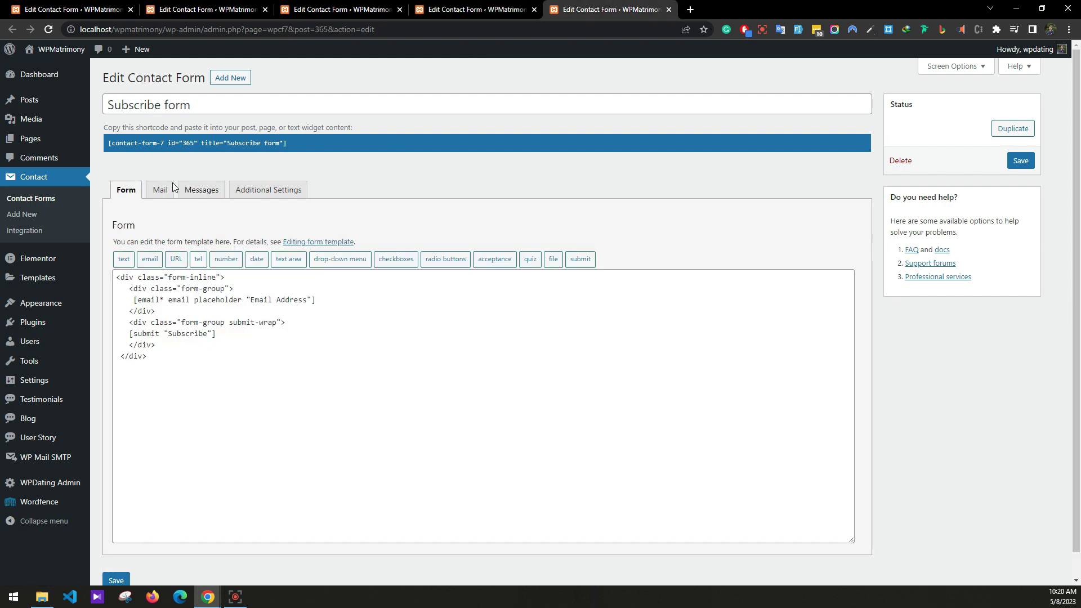
left_click(160, 190)
left_click(184, 10)
Copy [_site_admin_email] and make it the To recipient on the other three forms.
left_click_drag(292, 286, 124, 288)
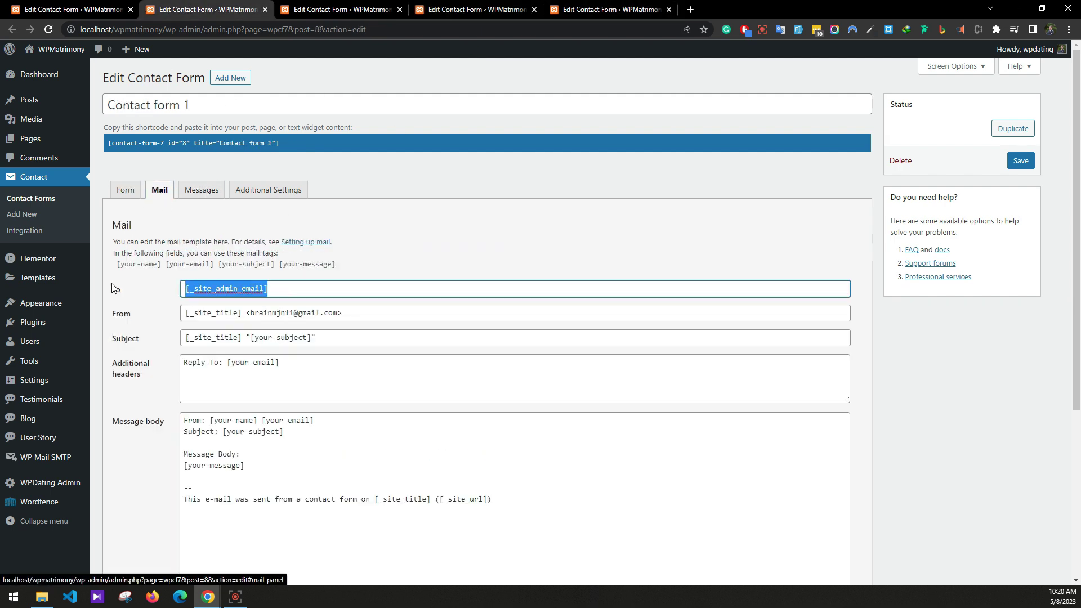
key("ctrl+c")
key("ctrl+Tab")
key("ctrl+v")
key("ctrl+Tab")
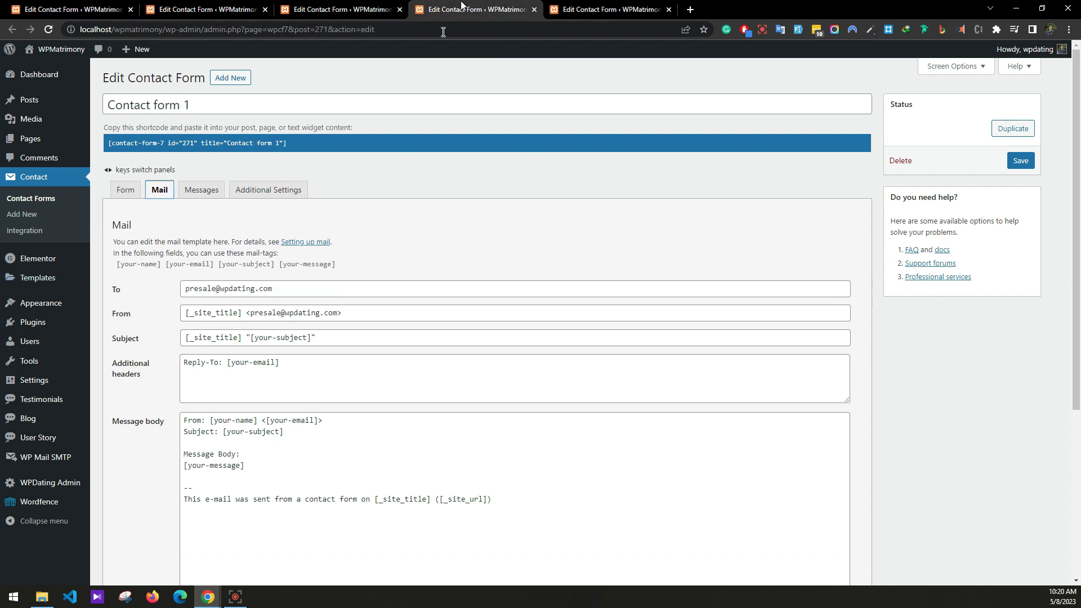
left_click_drag(282, 289, 90, 293)
key("ctrl+v")
key("ctrl+Tab")
left_click_drag(293, 288, 122, 287)
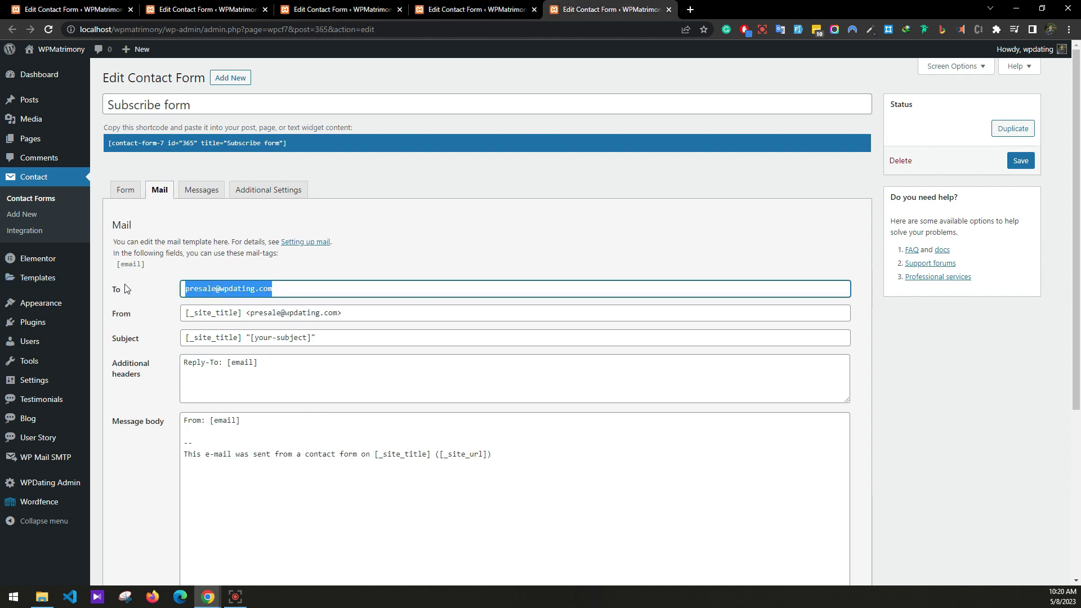
key("ctrl+v")
Copy the new sender address and paste it into the other forms' From fields.
left_click(209, 9)
left_click_drag(323, 312, 37, 304)
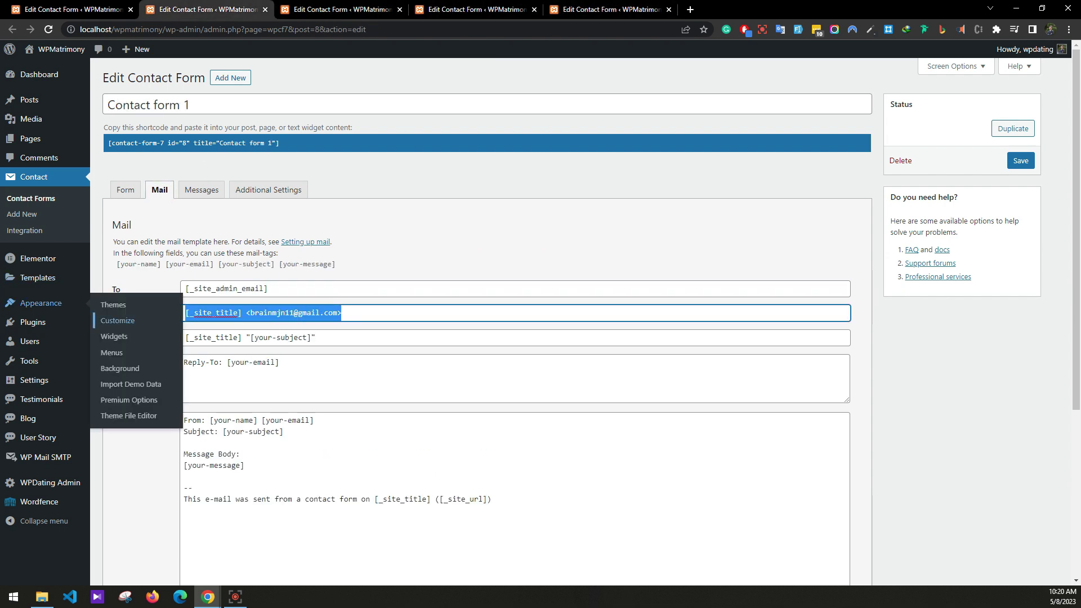
key("ctrl+Tab")
left_click_drag(354, 310, 152, 315)
key("ctrl+v")
key("ctrl+Tab")
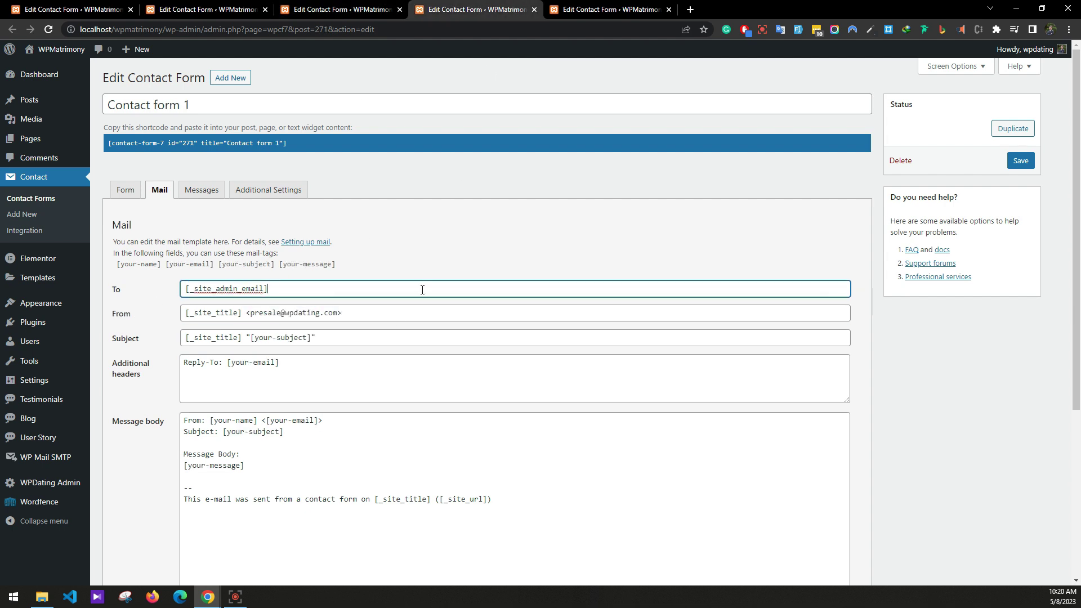
left_click_drag(343, 312, 125, 318)
key("ctrl+v")
left_click(577, 7)
left_click_drag(343, 312, 126, 318)
key("ctrl+v")
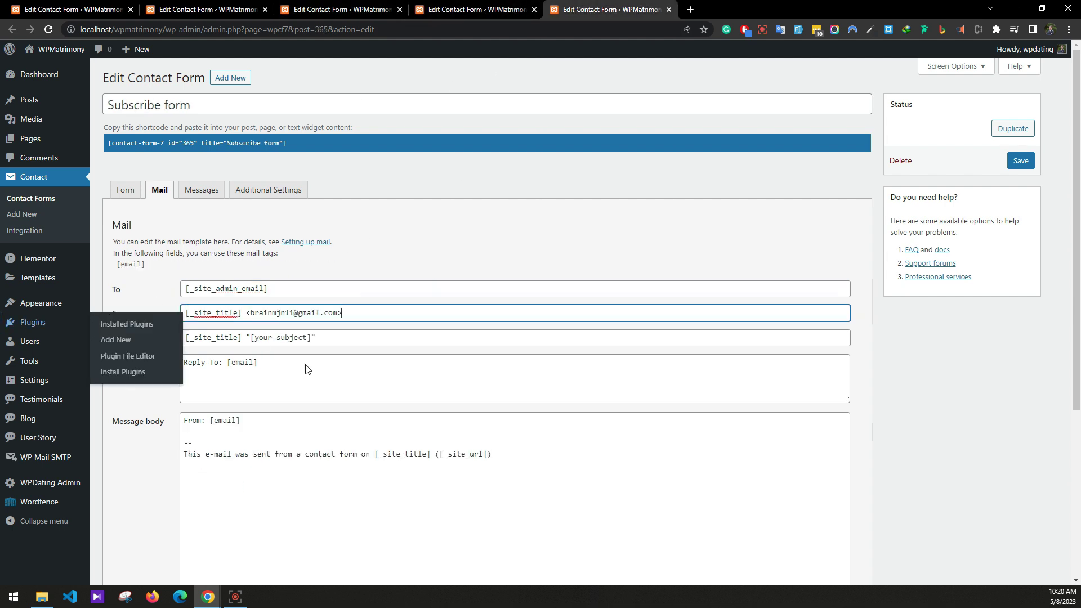
Save the Subscribe, Contact Form and both Contact form 1 mail settings.
scroll(338, 372, "down", 5)
left_click(124, 556)
key("ctrl+shift+Tab")
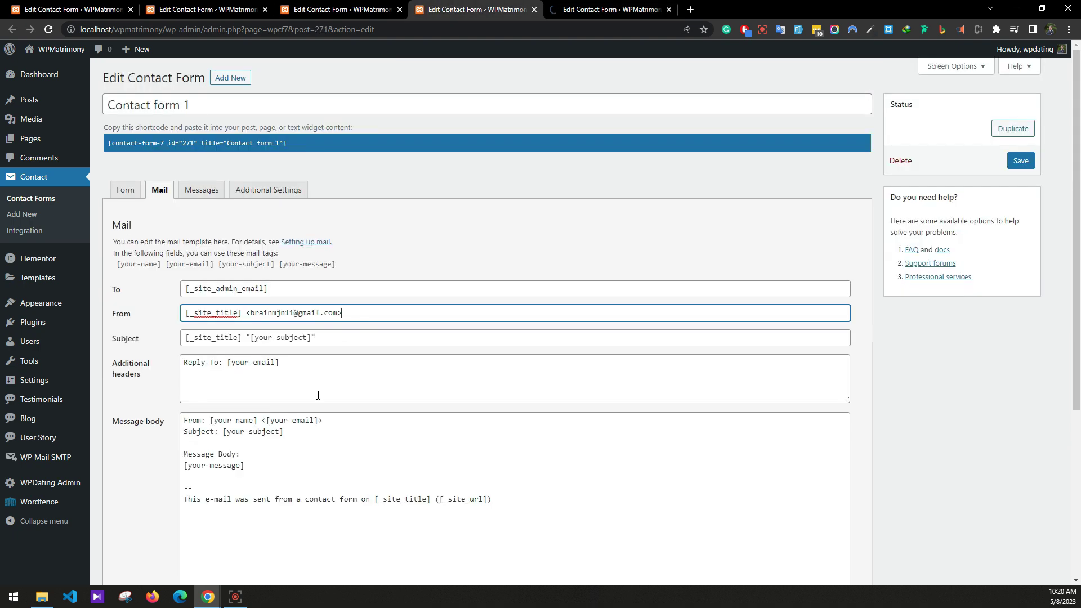
scroll(316, 394, "down", 5)
left_click(118, 555)
key("ctrl+shift+Tab")
scroll(135, 411, "down", 5)
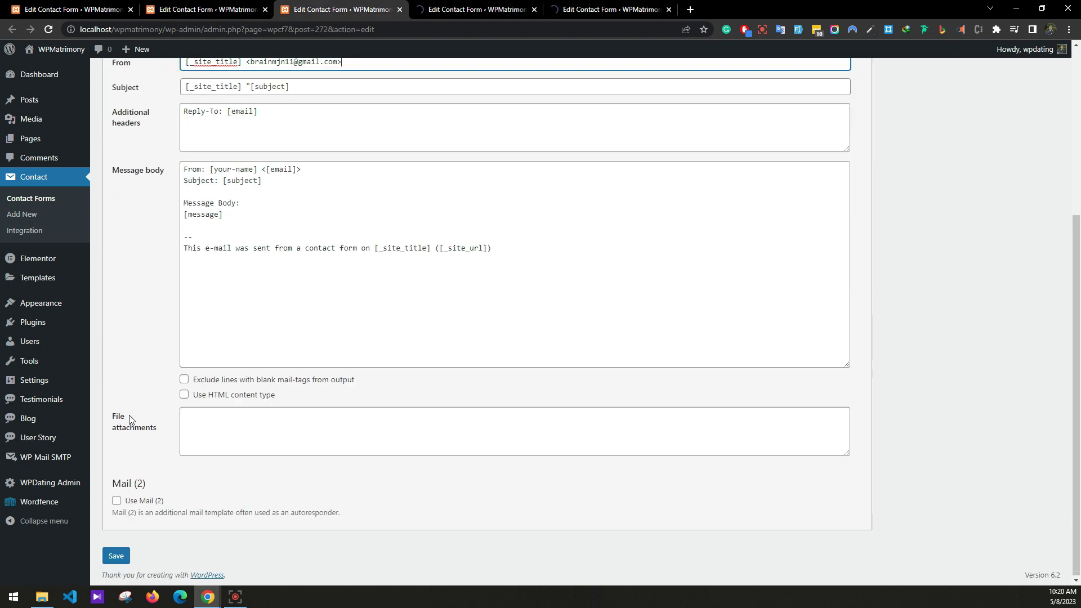
left_click(111, 555)
key("ctrl+shift+Tab")
scroll(174, 494, "down", 5)
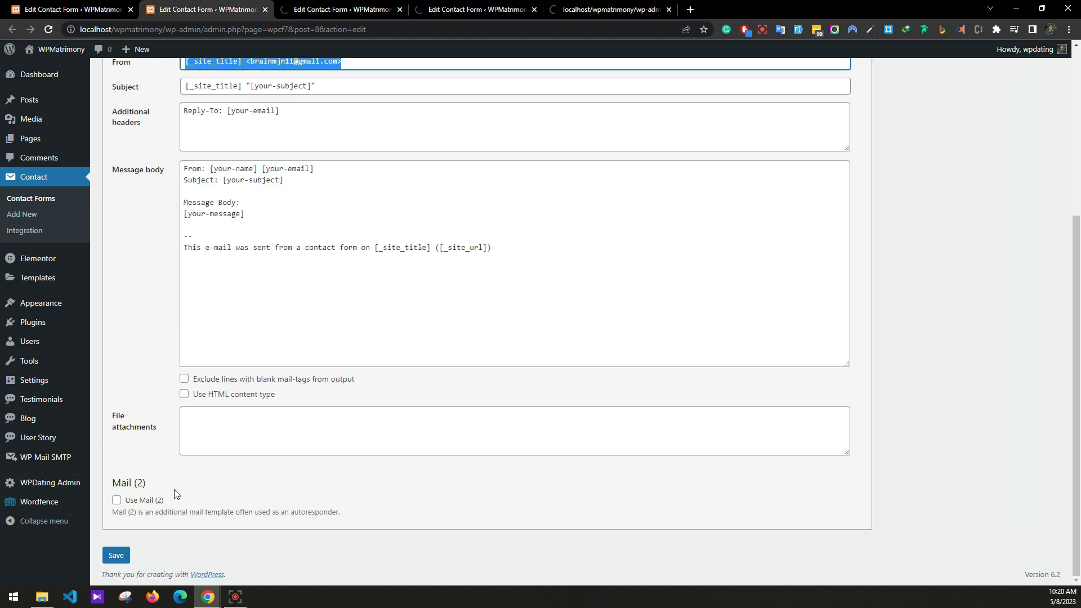
left_click(124, 556)
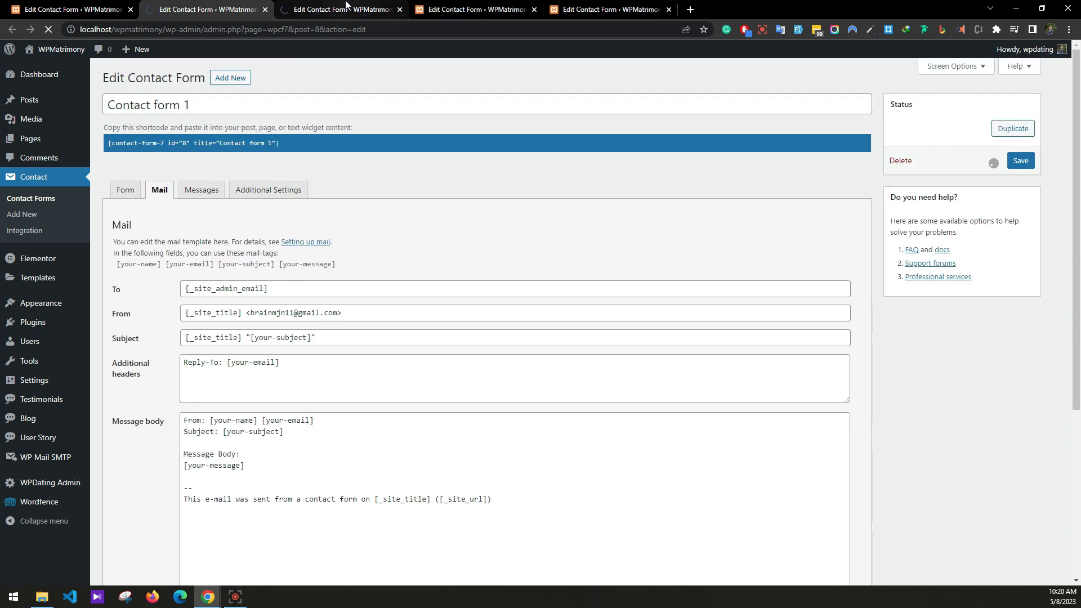
Check the saved Contact form 1 from the Contact Forms list and close the extra form tabs.
left_click(71, 9)
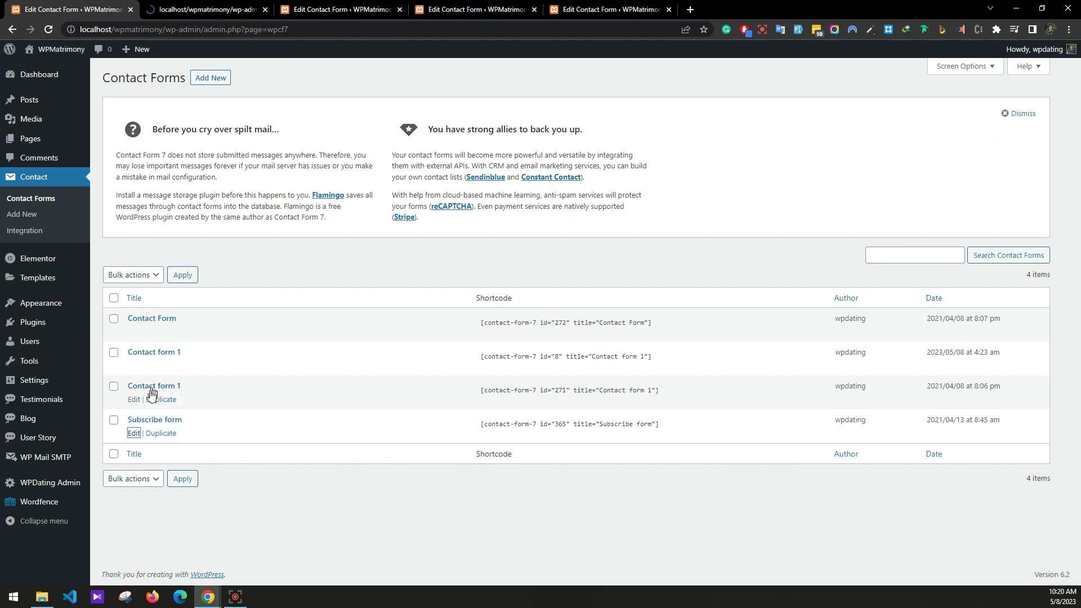
left_click(236, 10)
left_click(264, 9)
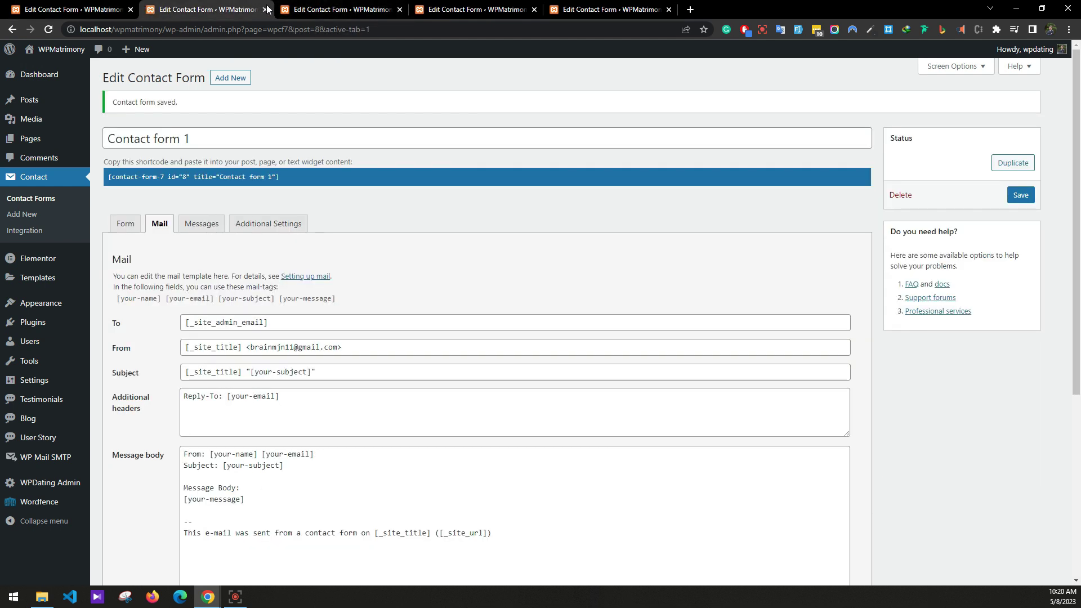
left_click(264, 10)
left_click(266, 9)
left_click(265, 9)
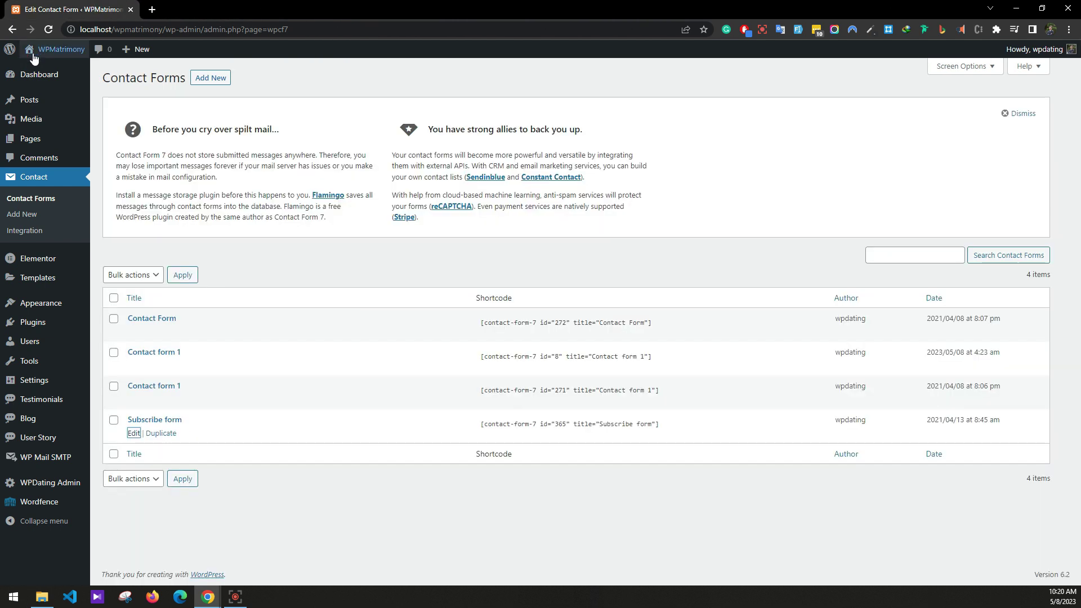
In WP Dating settings, turn Force Profile on and let Both genders use the site.
mouse_move(45, 383)
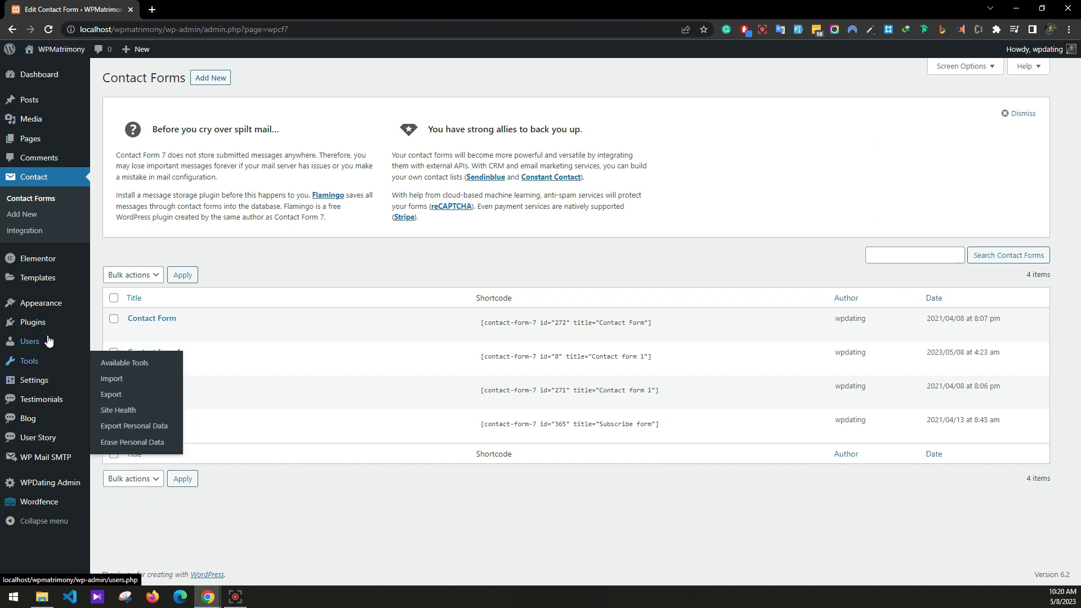
mouse_move(57, 488)
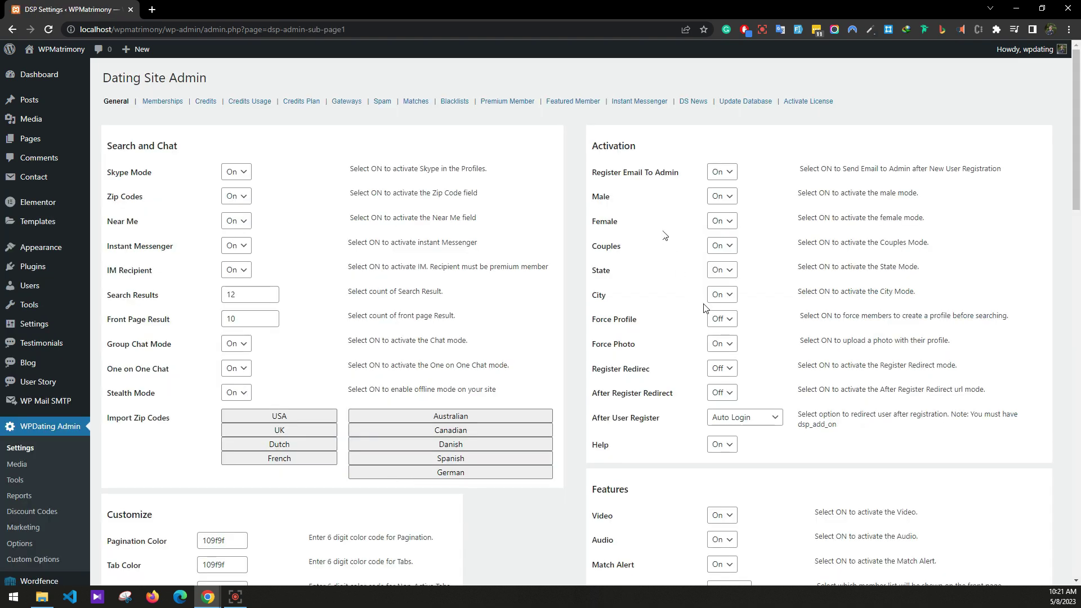
left_click(715, 320)
scroll(505, 322, "down", 7)
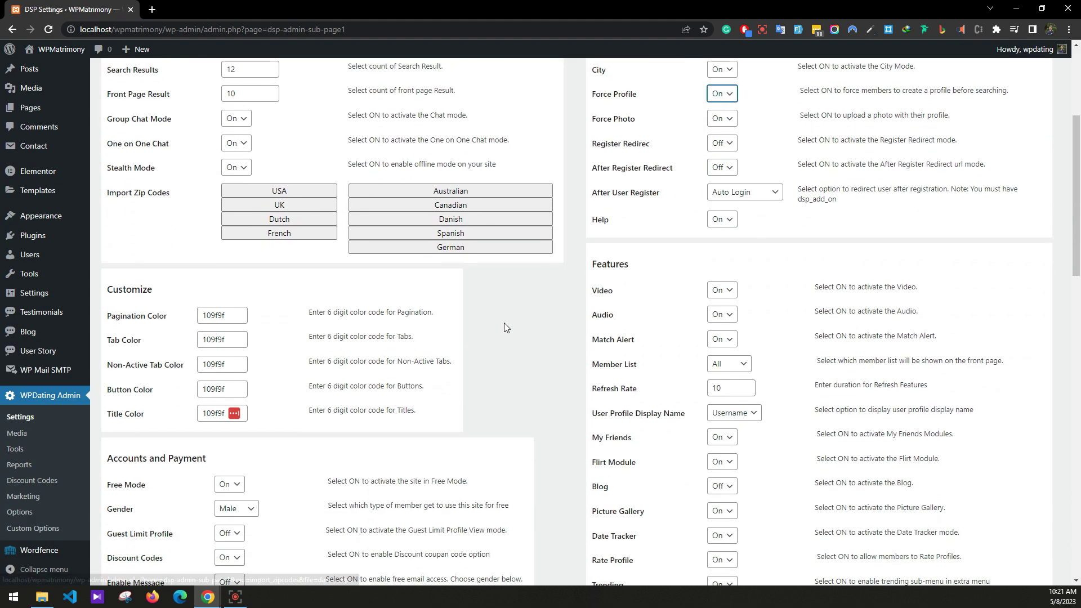
left_click(236, 340)
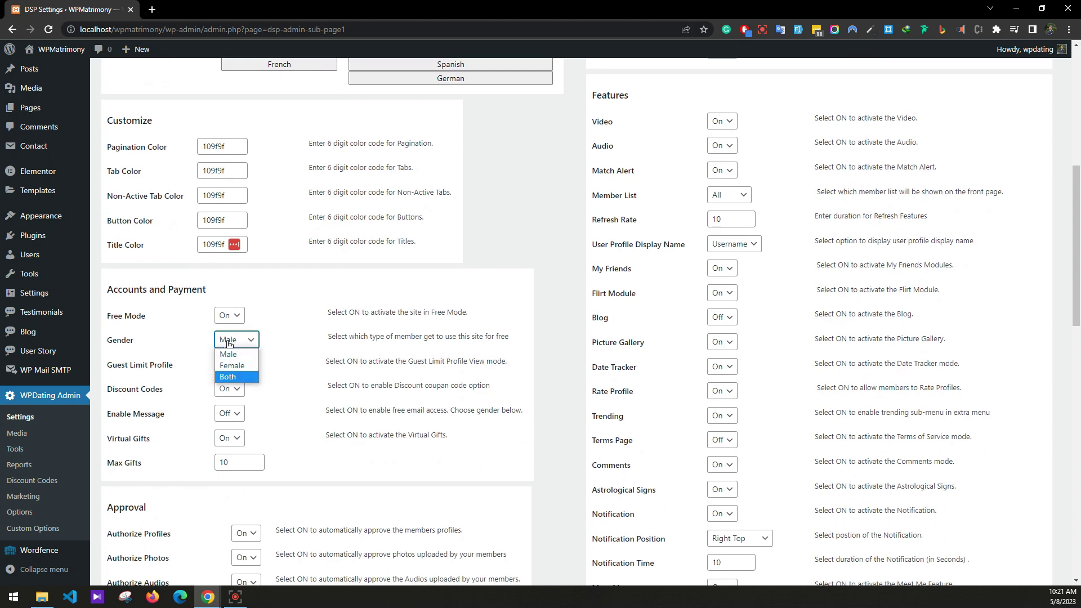
left_click(249, 374)
Enable messaging for Both genders and save the settings.
scroll(251, 368, "down", 1)
left_click(229, 357)
left_click(228, 367)
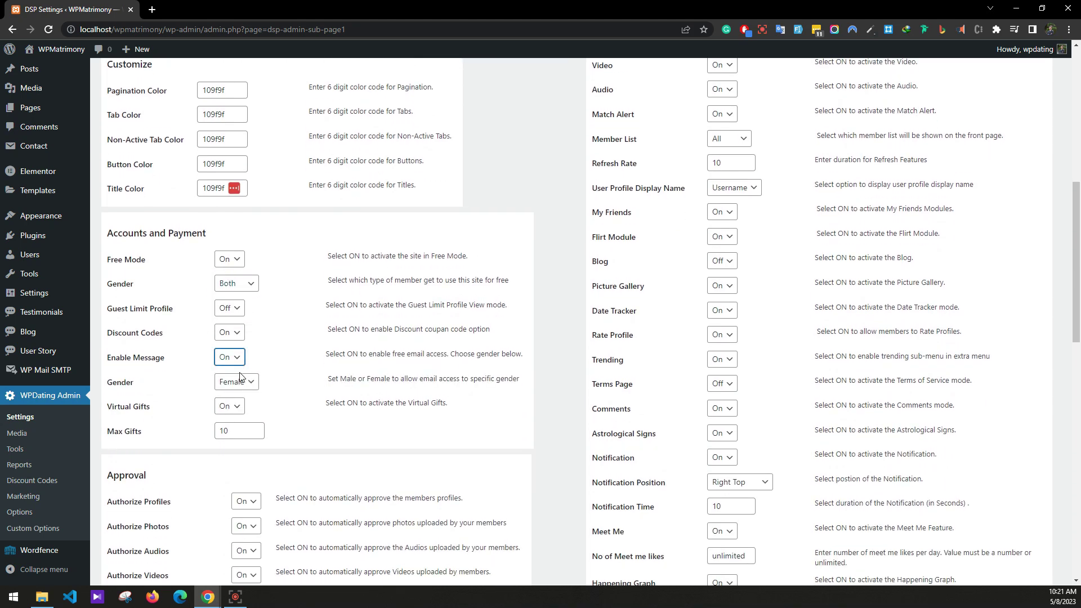
scroll(242, 354, "down", 1)
left_click(236, 326)
left_click(240, 369)
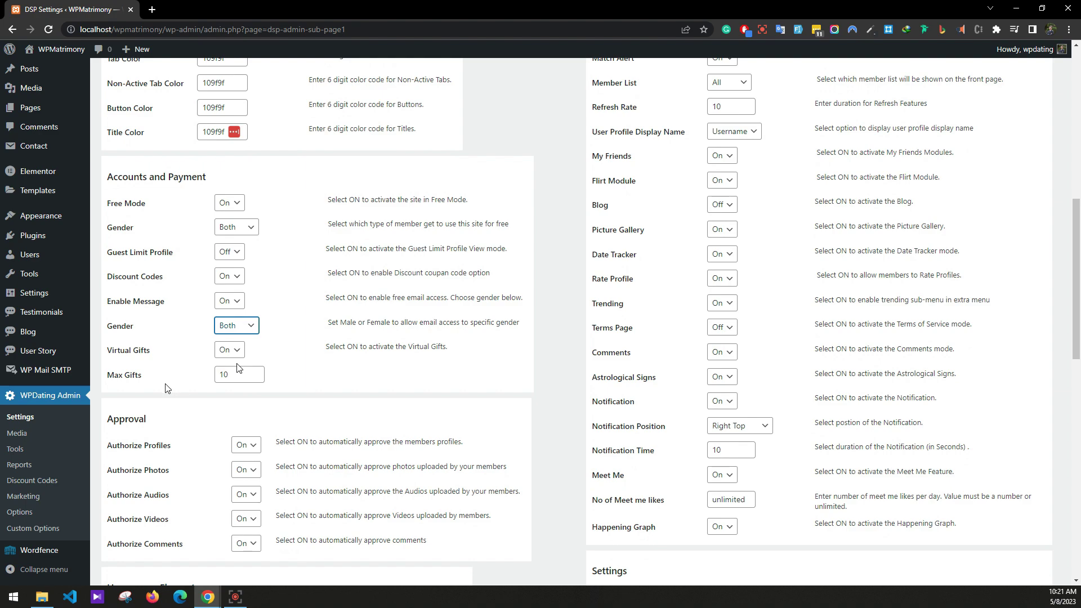
scroll(193, 389, "down", 15)
left_click(151, 518)
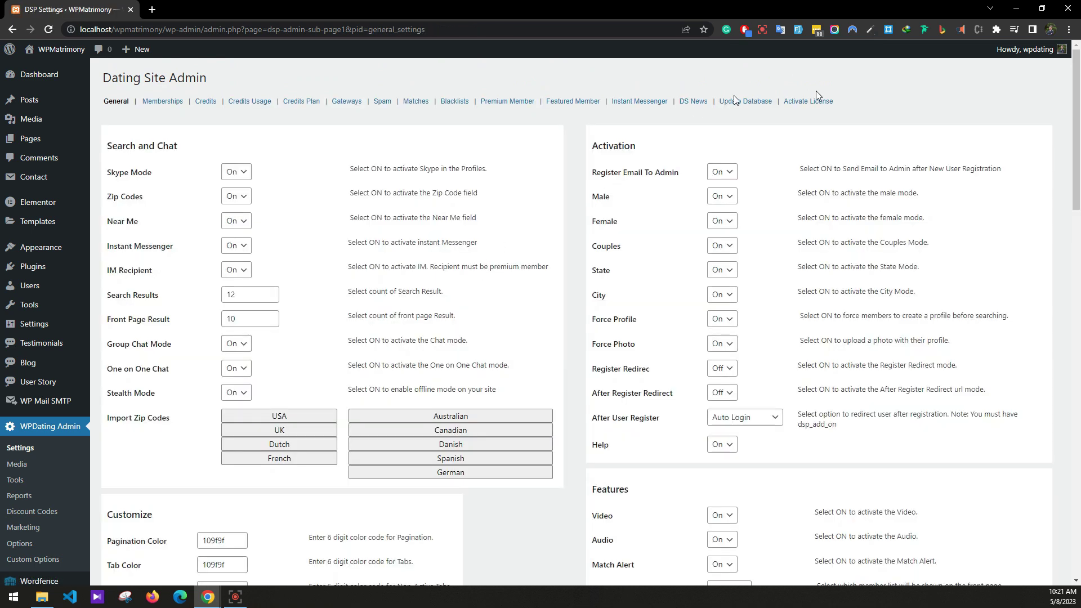
Visit the licence page, run Update Database, then open Visit Site in a new tab.
left_click(820, 103)
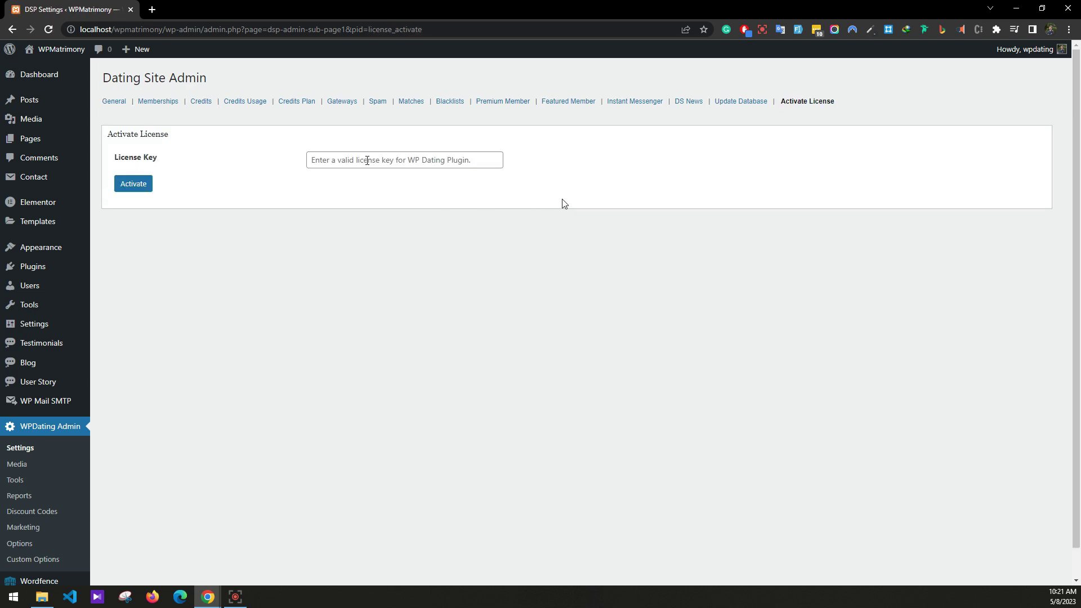
left_click(367, 161)
left_click(151, 331)
left_click(741, 102)
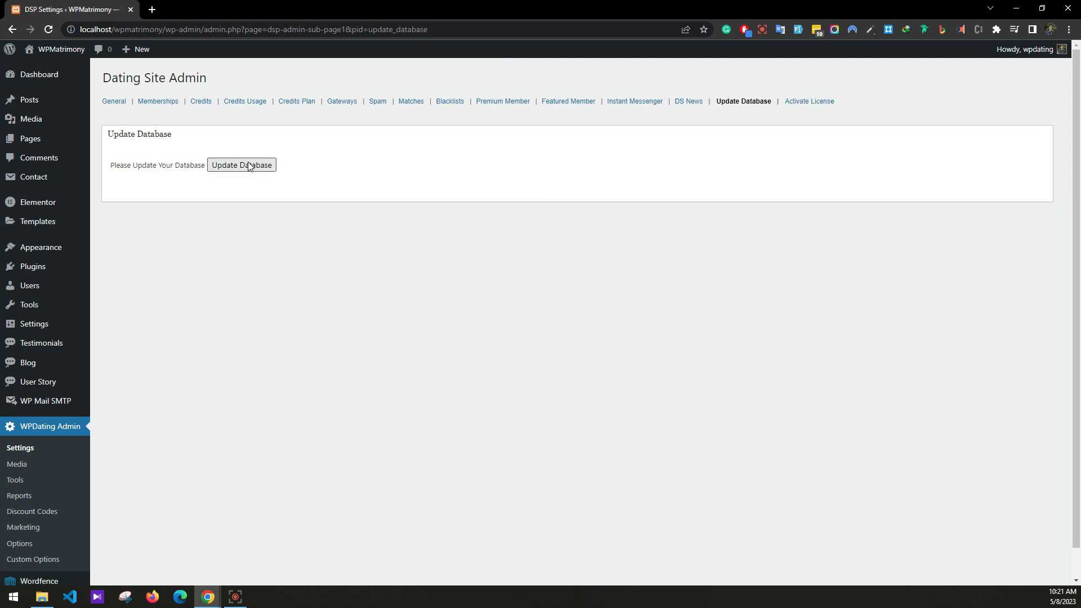
left_click(250, 166)
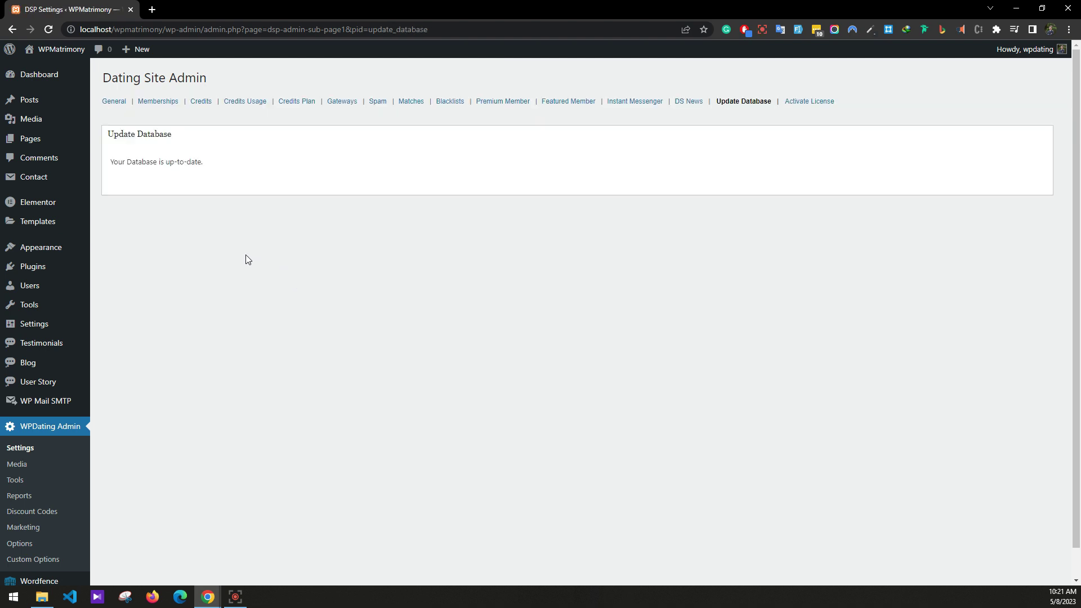
right_click(60, 61)
left_click(90, 70)
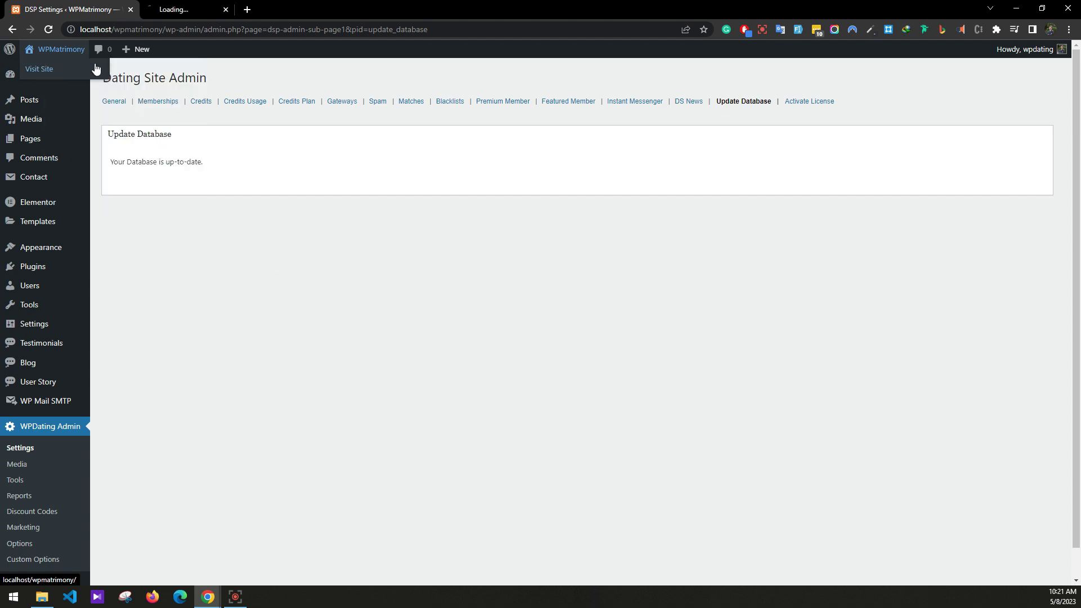
Scroll the live home page, jump back to top, and open the User Story page.
left_click(206, 9)
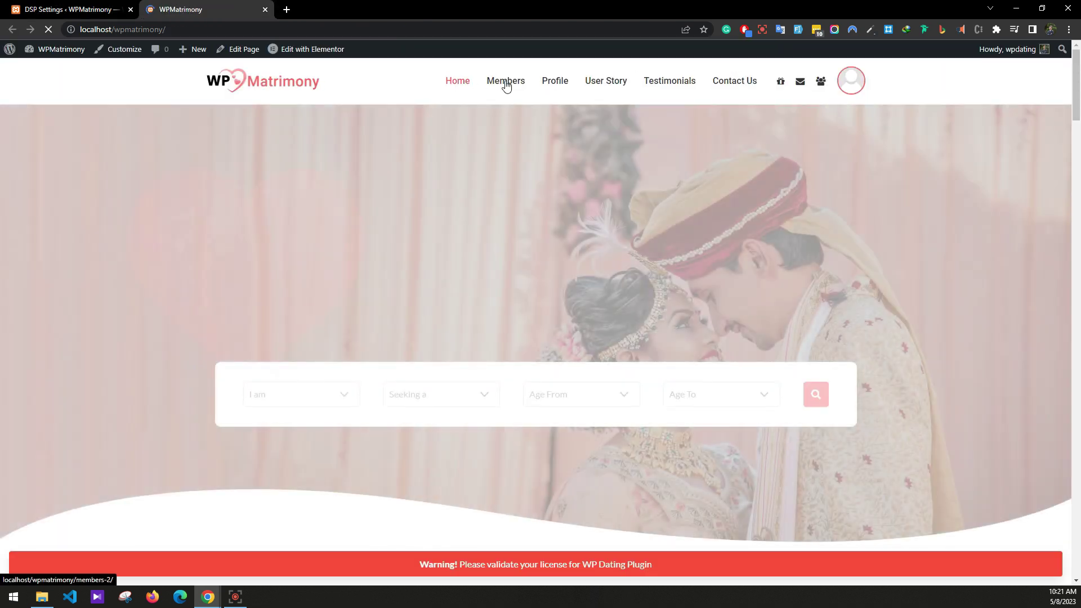
scroll(483, 240, "down", 20)
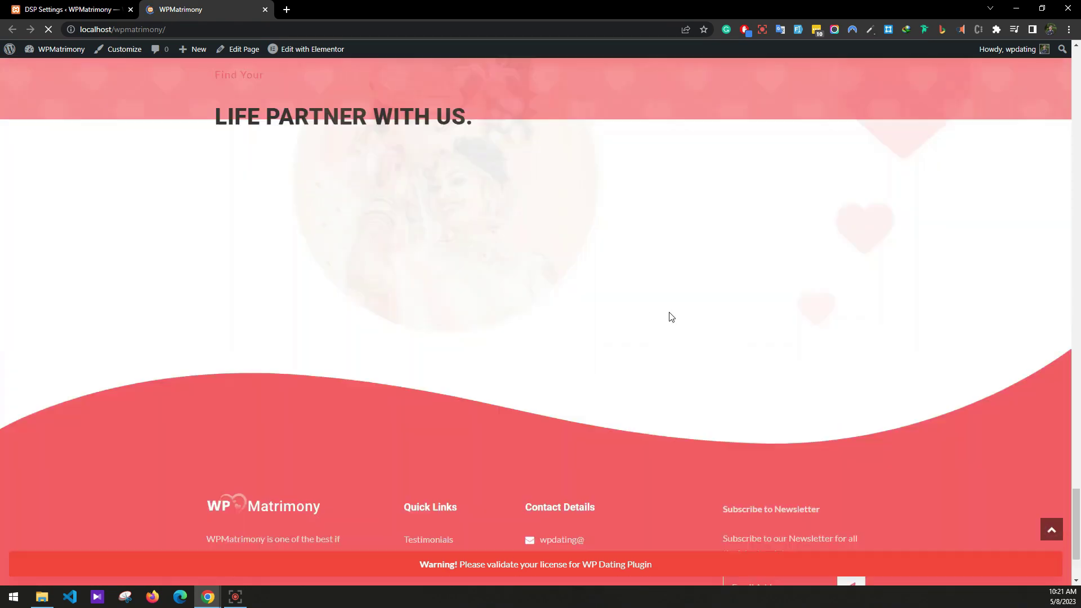
left_click(1051, 529)
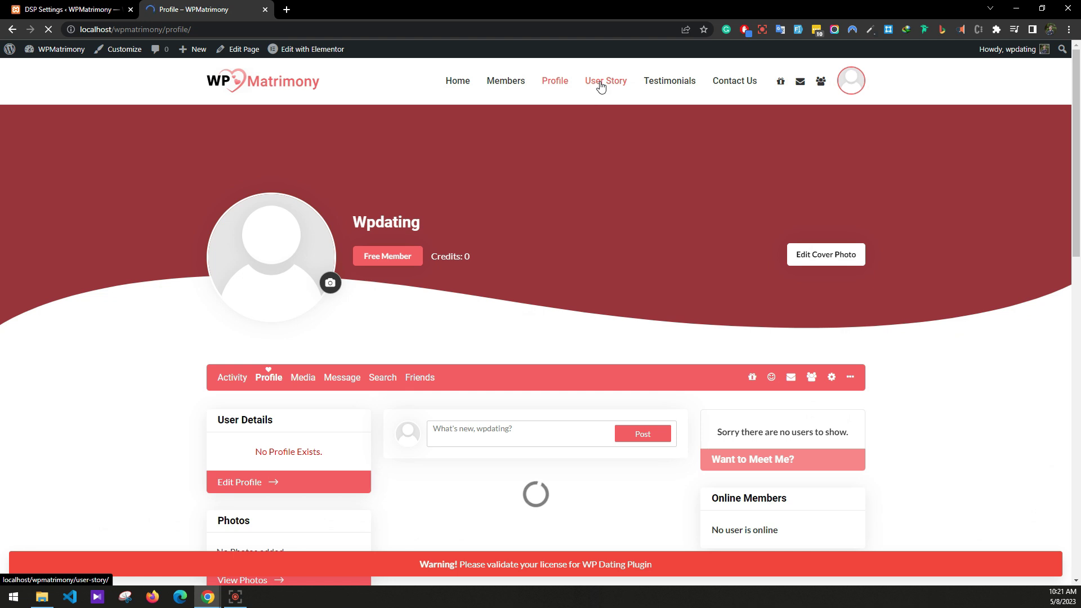
left_click(601, 85)
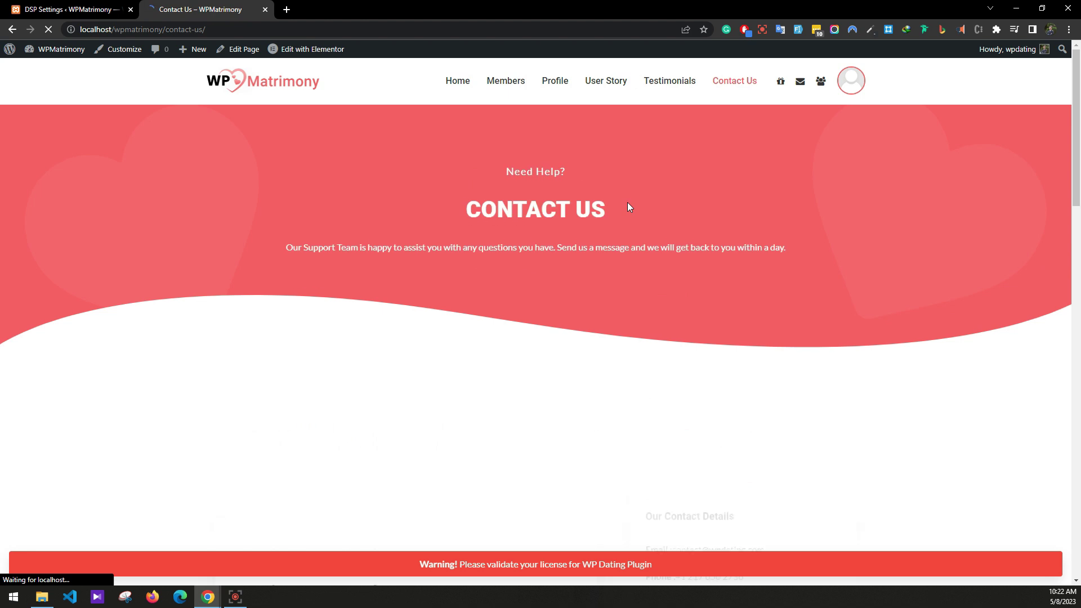
mouse_move(849, 80)
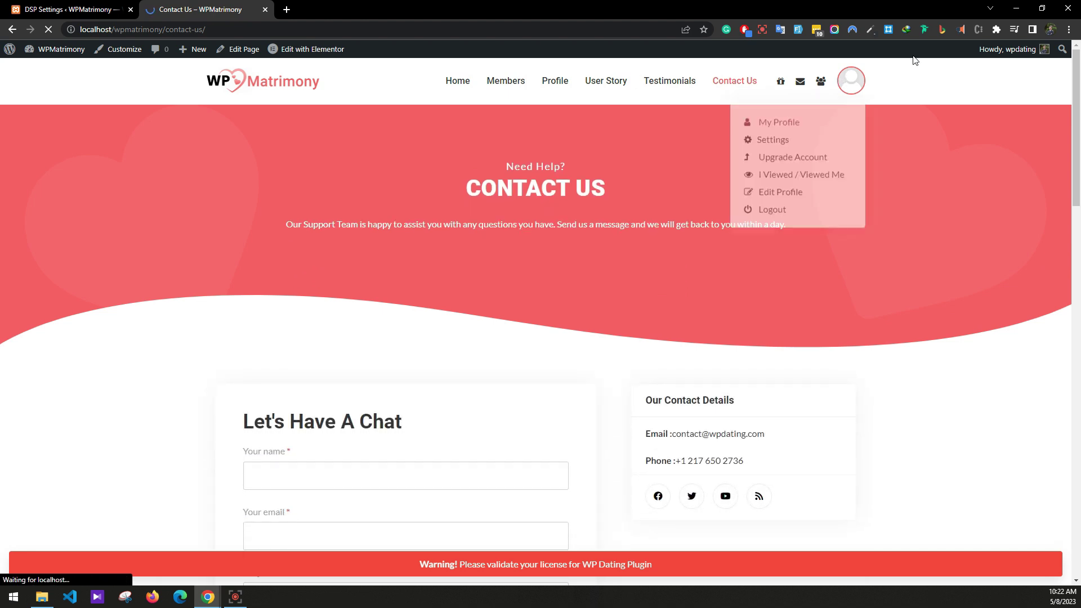